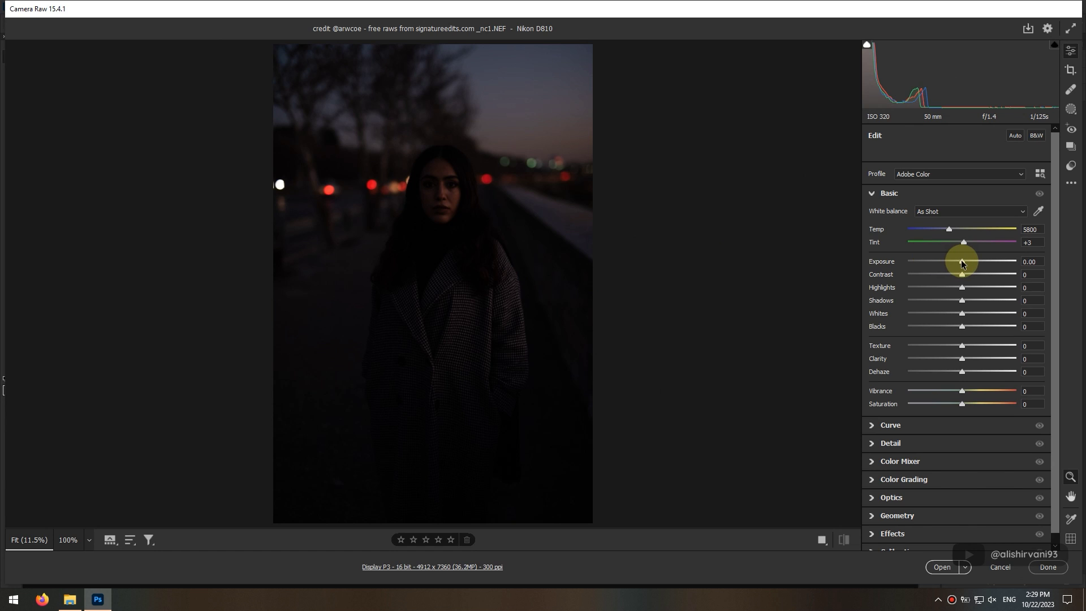
# - Brighten the dark portrait with Exposure +1.80, Contrast +4, Highlights +7, Shadows +72 and Whites +38
pyautogui.moveTo(962, 260); pyautogui.dragTo(980, 259)
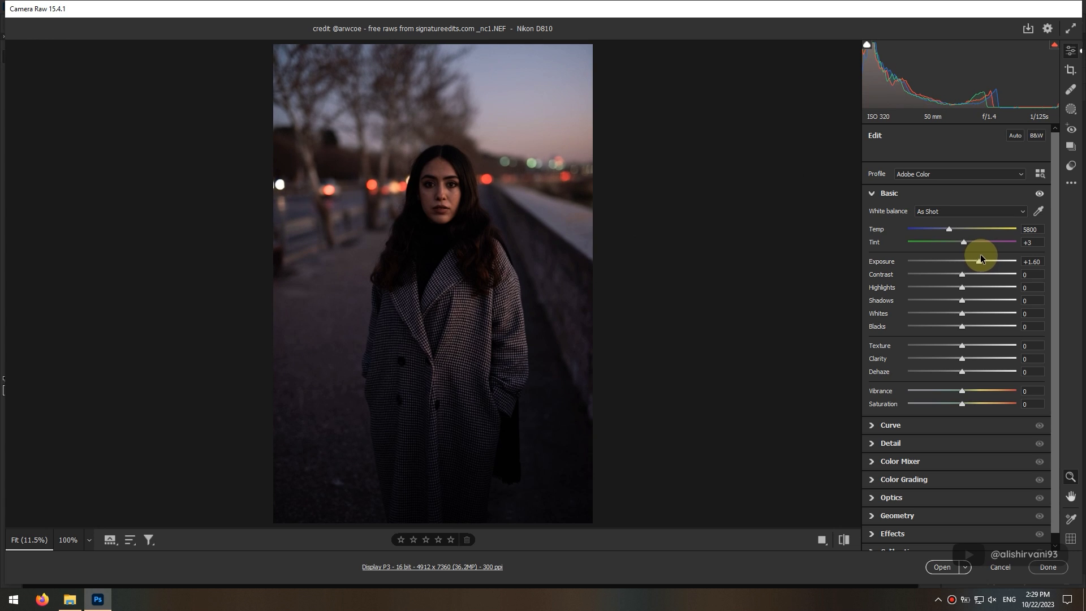
pyautogui.moveTo(962, 300); pyautogui.dragTo(999, 300)
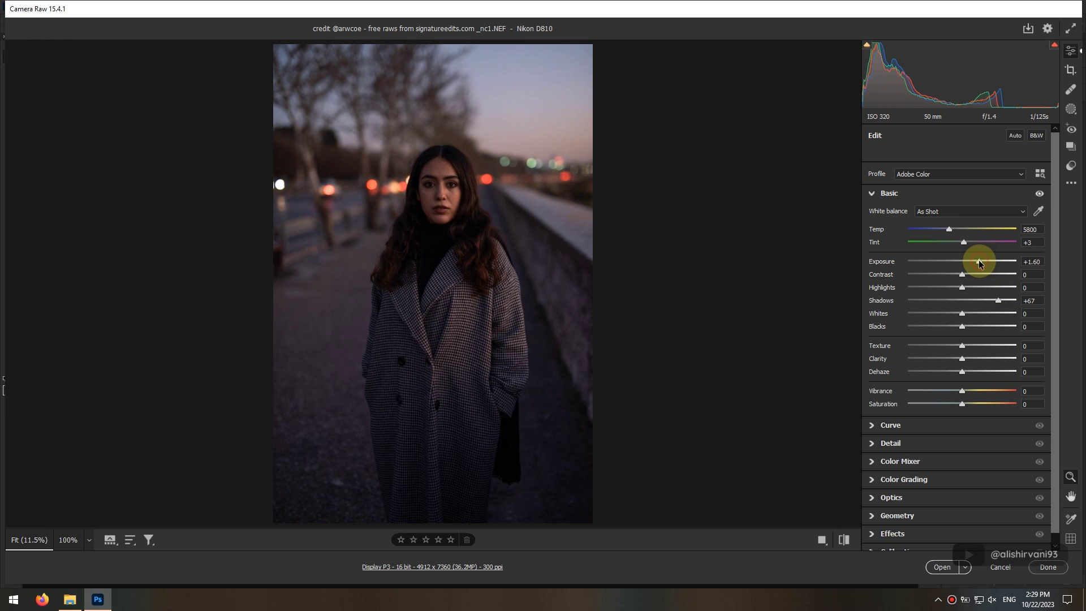
pyautogui.moveTo(980, 263); pyautogui.dragTo(966, 288)
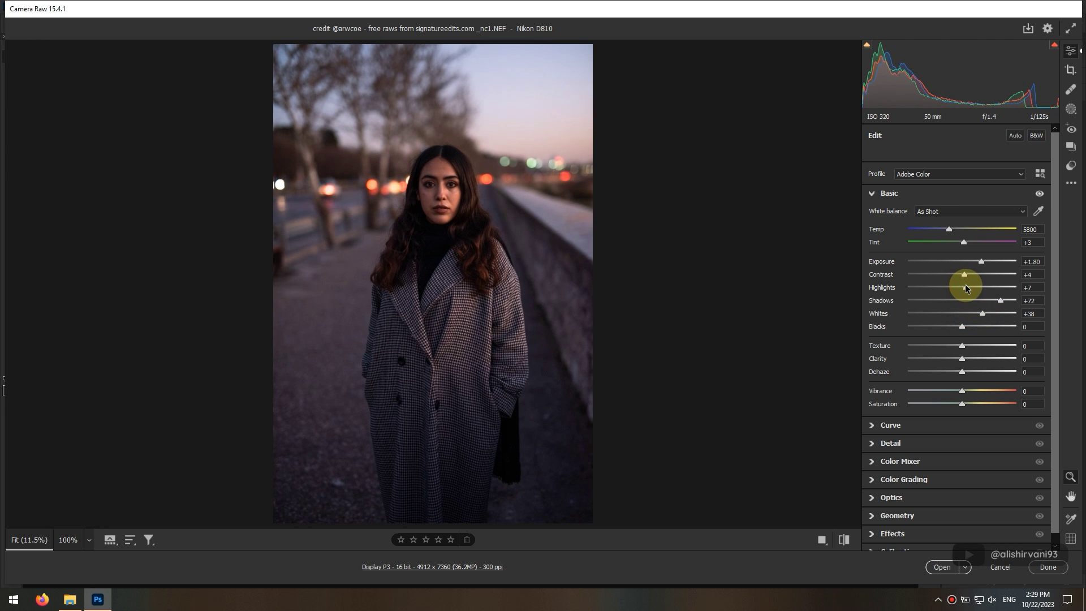
# - Set Dehaze to +13 and Highlights to +16, and inspect the hair and coat detail up close
pyautogui.moveTo(963, 372); pyautogui.dragTo(968, 373)
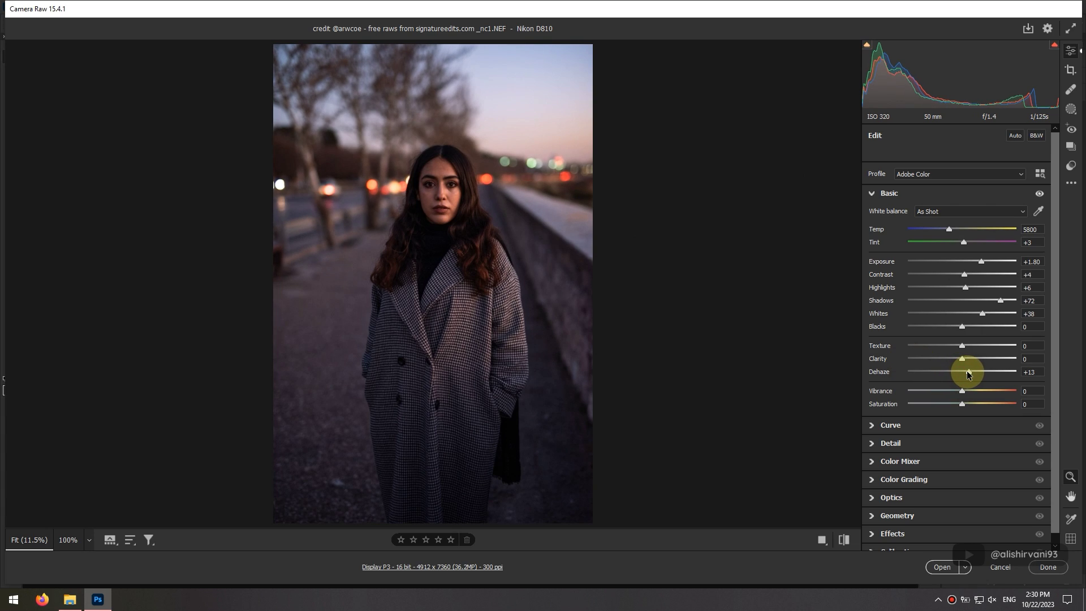
pyautogui.moveTo(490, 269); pyautogui.dragTo(647, 272)
pyautogui.moveTo(966, 287); pyautogui.dragTo(971, 288)
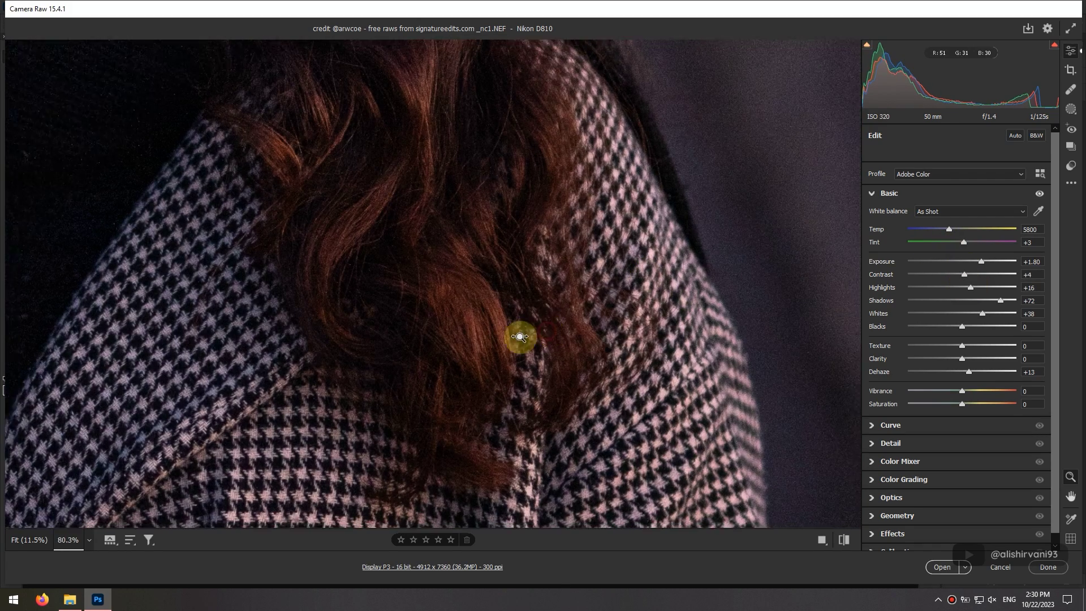
pyautogui.moveTo(520, 337); pyautogui.dragTo(356, 334)
pyautogui.moveTo(351, 213); pyautogui.dragTo(482, 366)
pyautogui.moveTo(701, 377); pyautogui.dragTo(577, 225)
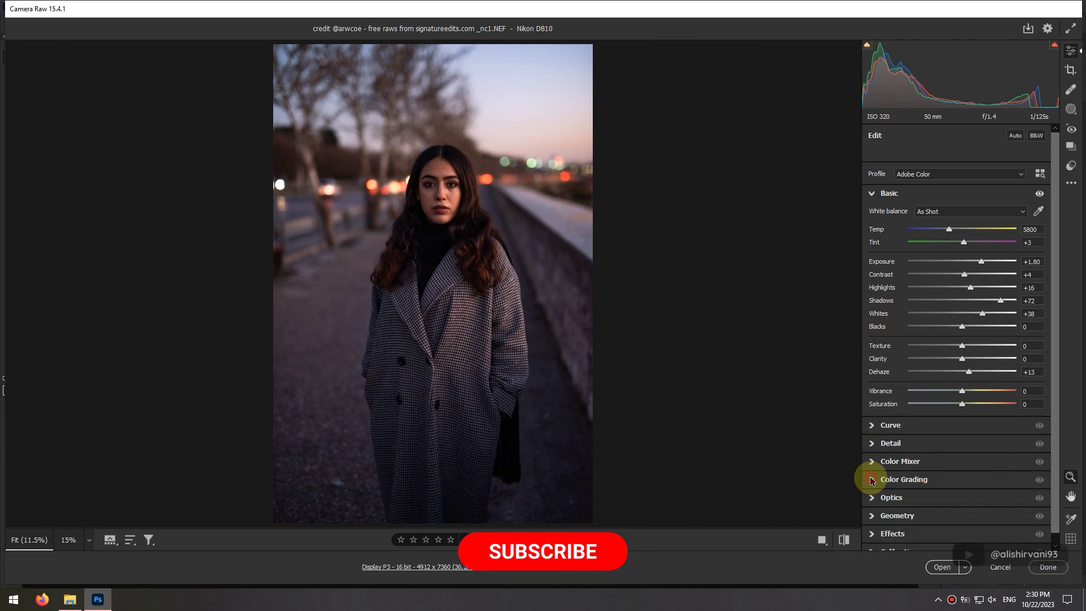
# - In the Color Mixer, set the luminance of Reds to +15, Oranges to +9, Yellows to +17 and Greens to -4
pyautogui.click(871, 480)
pyautogui.click(874, 267)
pyautogui.click(873, 249)
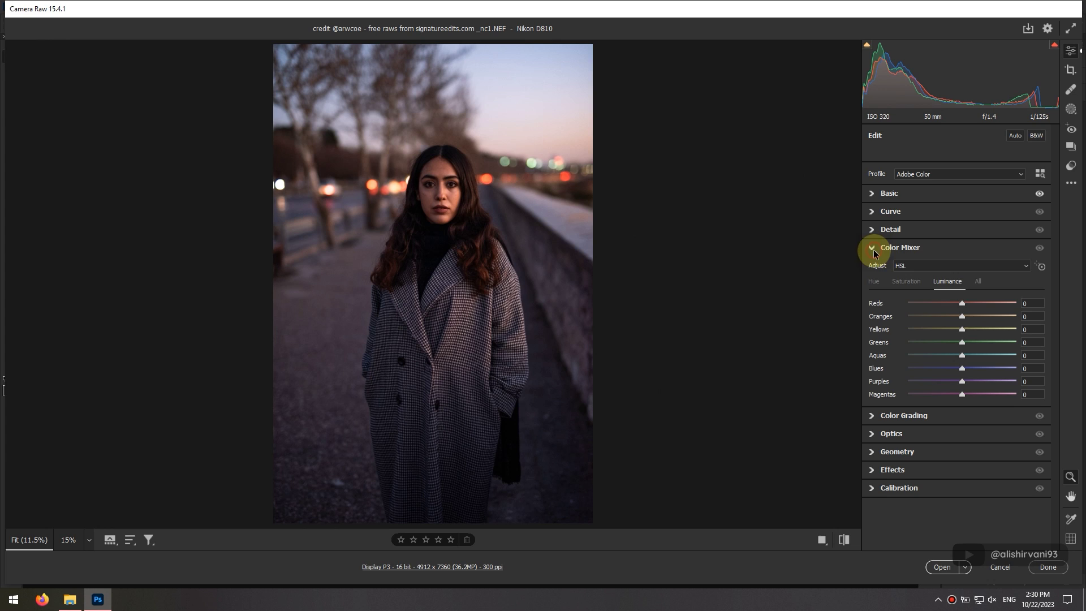
pyautogui.moveTo(951, 299)
pyautogui.mouseDown()
pyautogui.moveTo(854, 300)
pyautogui.moveTo(999, 301)
pyautogui.moveTo(859, 320)
pyautogui.moveTo(1047, 315)
pyautogui.moveTo(876, 327)
pyautogui.moveTo(972, 326)
pyautogui.moveTo(920, 340)
pyautogui.moveTo(962, 339)
pyautogui.mouseUp()
pyautogui.click(917, 283)
pyautogui.click(956, 282)
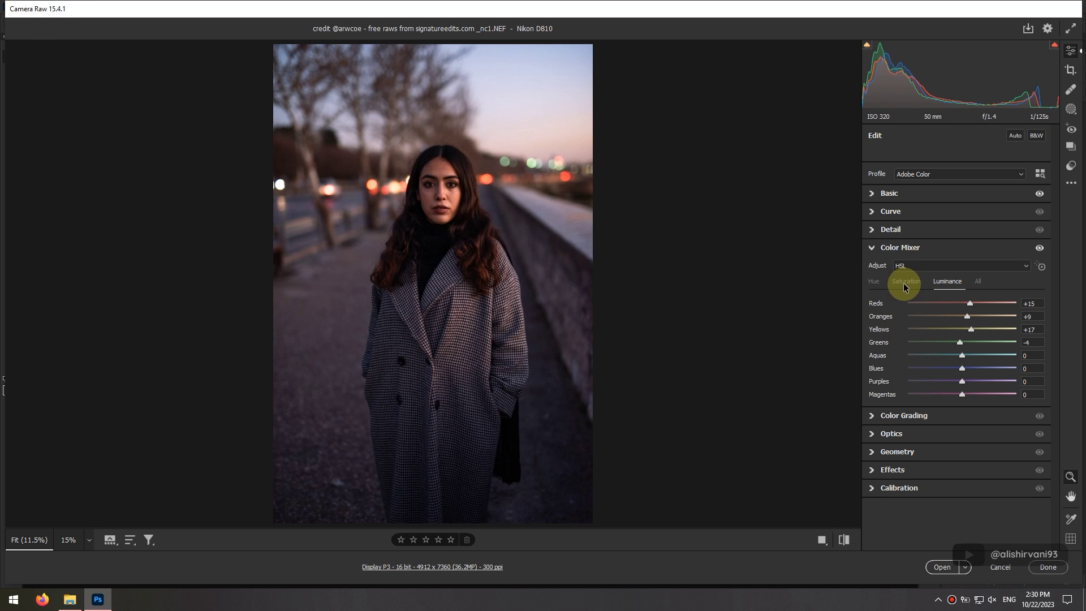
# - Set the Greens hue to +45, and raise the luminance of Magentas to +24 and of Purples by a similar amount
pyautogui.click(874, 281)
pyautogui.moveTo(962, 342); pyautogui.dragTo(968, 342)
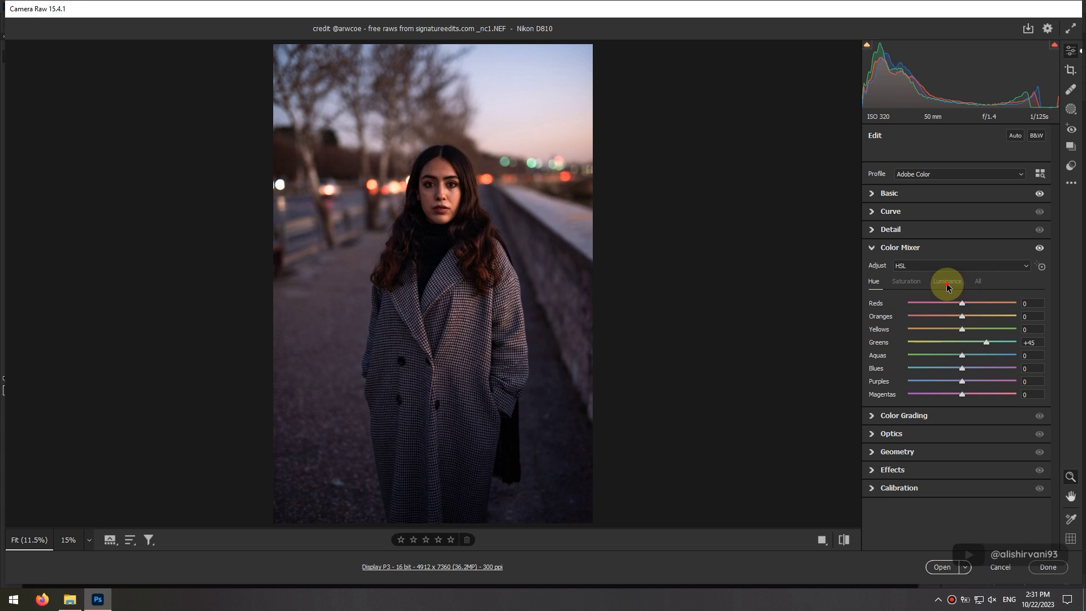
pyautogui.click(948, 286)
pyautogui.moveTo(962, 355); pyautogui.dragTo(974, 385)
pyautogui.doubleClick(977, 355)
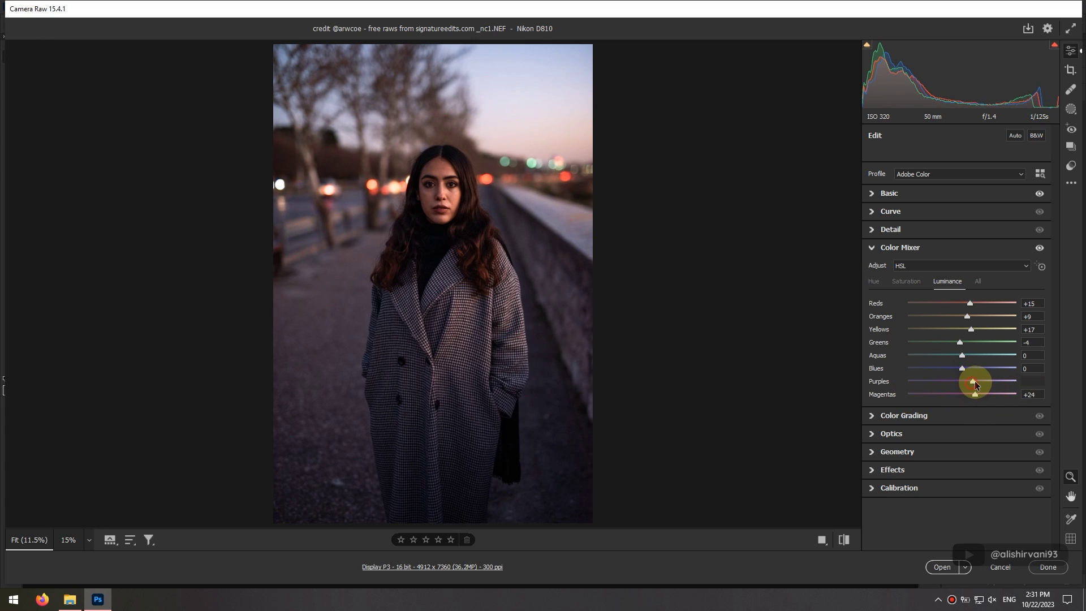
# - Shift the Purples hue to -35 and lower the Magentas hue slightly
pyautogui.click(886, 284)
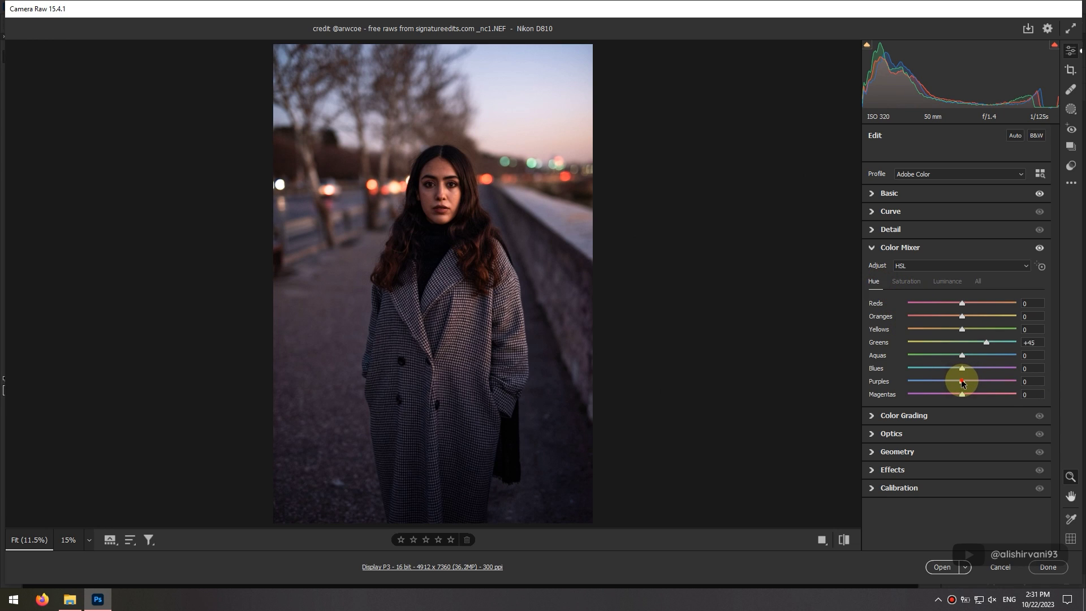
pyautogui.moveTo(963, 382); pyautogui.dragTo(941, 377)
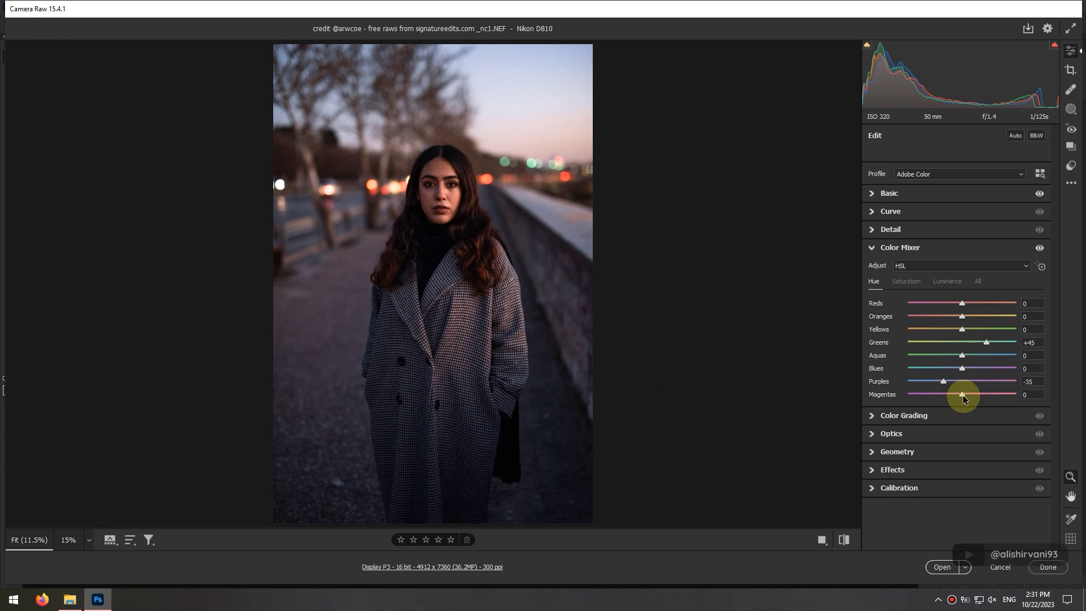
pyautogui.moveTo(962, 393)
pyautogui.mouseDown()
pyautogui.moveTo(886, 390)
pyautogui.moveTo(951, 398)
pyautogui.moveTo(891, 403)
pyautogui.moveTo(958, 395)
pyautogui.mouseUp()
# - Shift the white balance Tint toward green to -7 in the Basic adjustments
pyautogui.click(873, 248)
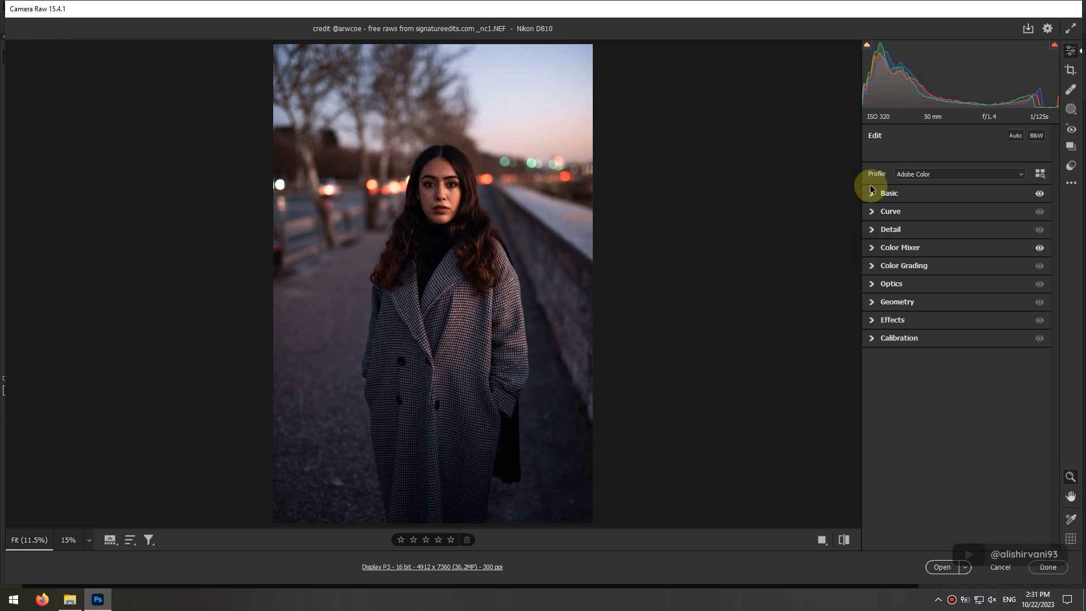
pyautogui.click(874, 192)
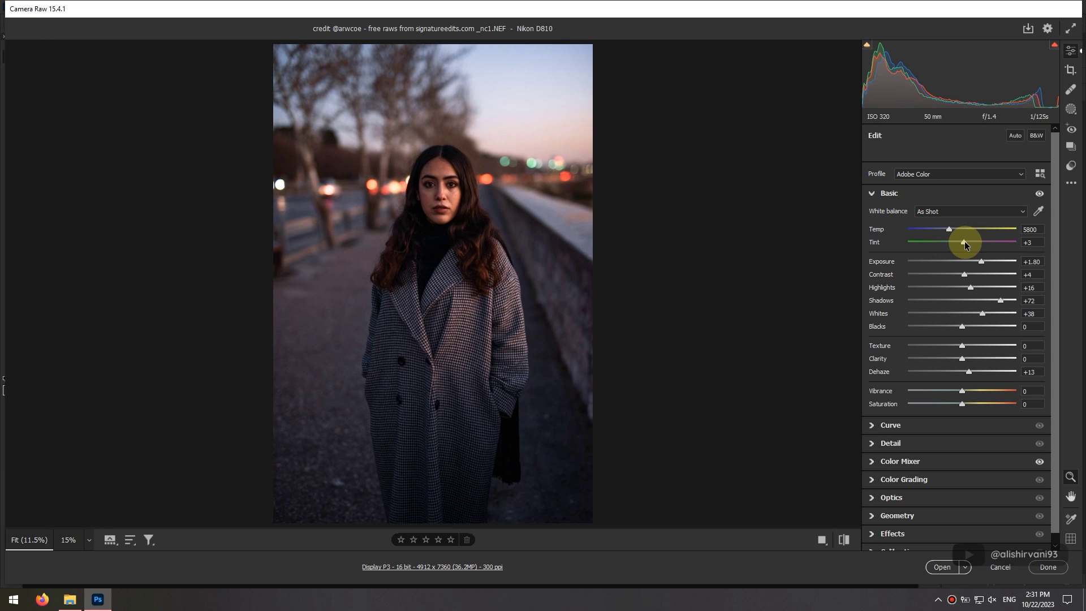
pyautogui.moveTo(965, 241); pyautogui.dragTo(982, 258)
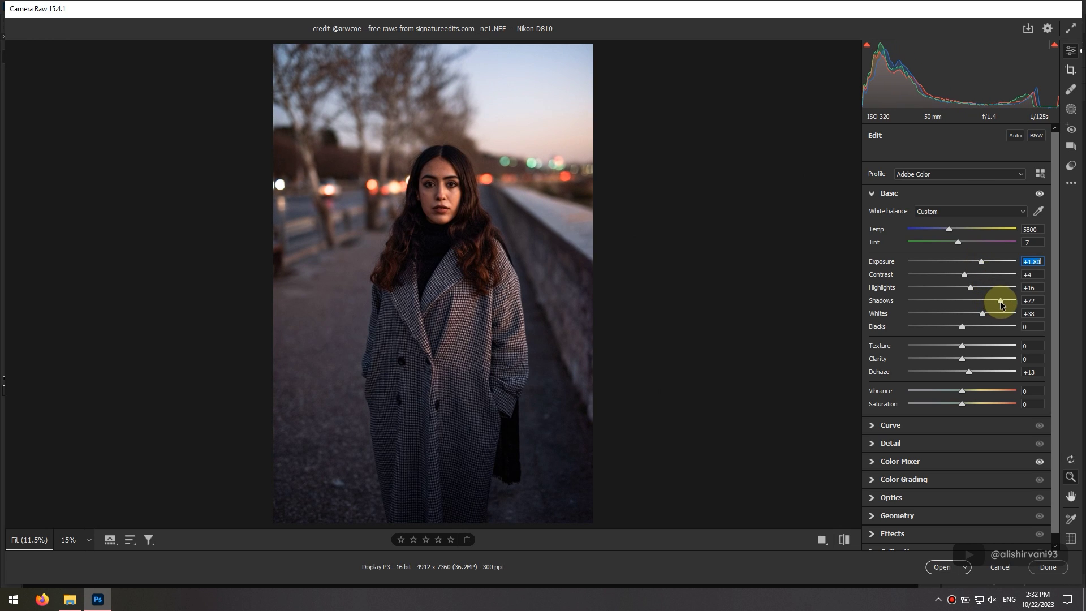
# - Lift the parametric tone curve with Highlights +2, Lights +11 and Darks +21, keeping Shadows at 0
pyautogui.click(875, 425)
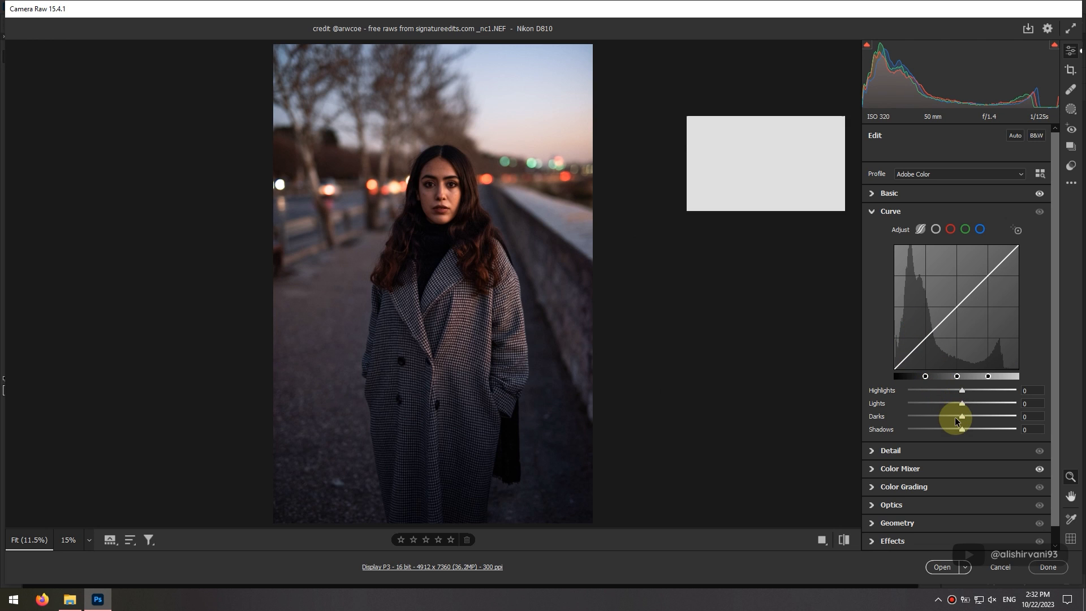
pyautogui.moveTo(962, 416)
pyautogui.mouseDown()
pyautogui.moveTo(1022, 417)
pyautogui.moveTo(976, 414)
pyautogui.moveTo(965, 430)
pyautogui.moveTo(1003, 427)
pyautogui.moveTo(972, 418)
pyautogui.moveTo(964, 402)
pyautogui.moveTo(975, 387)
pyautogui.moveTo(965, 388)
pyautogui.moveTo(969, 402)
pyautogui.mouseUp()
pyautogui.doubleClick(999, 428)
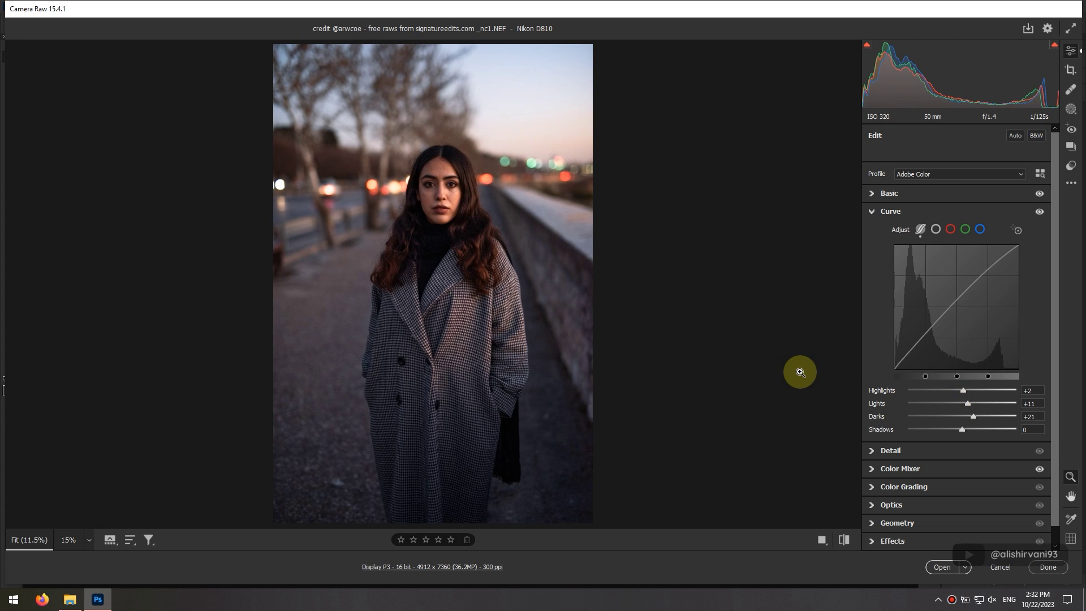
# - Compare the photo before and after the edits, and reduce the curve's Lights to +8 while viewing the face closely
pyautogui.press('\\')
pyautogui.press('\\')
pyautogui.press('\\')
pyautogui.press('\\')
pyautogui.moveTo(436, 194); pyautogui.dragTo(528, 198)
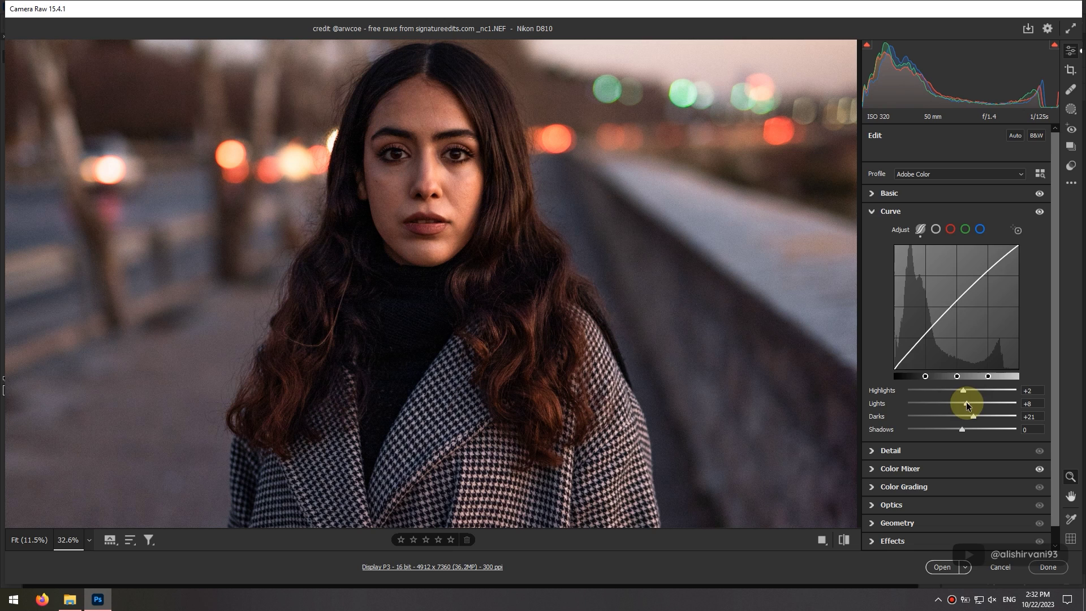
# - Warm the white balance to a Temp of 6400 with Tint at -9
pyautogui.click(873, 193)
pyautogui.moveTo(948, 229); pyautogui.dragTo(957, 229)
pyautogui.click(679, 252)
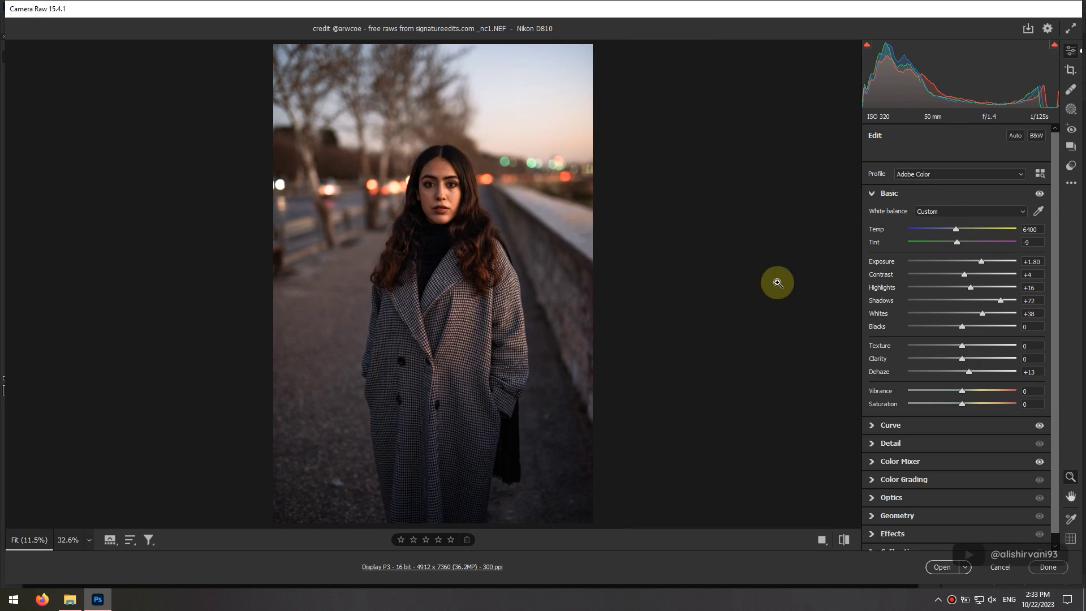
# - Color grade the shadows blue with Hue 215 and Saturation 22
pyautogui.click(874, 461)
pyautogui.click(874, 248)
pyautogui.click(873, 266)
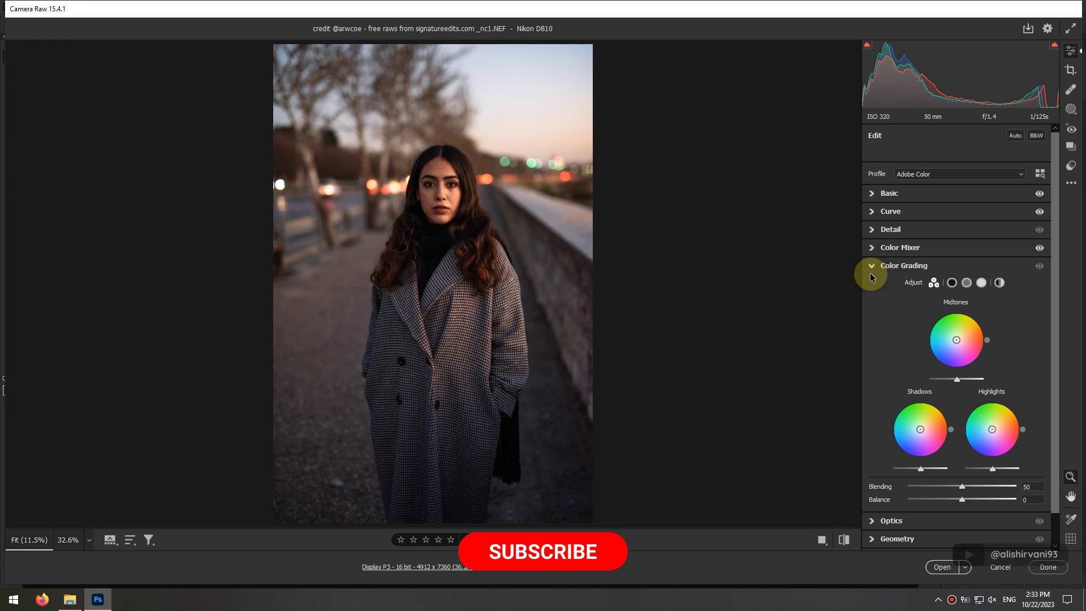
pyautogui.click(953, 284)
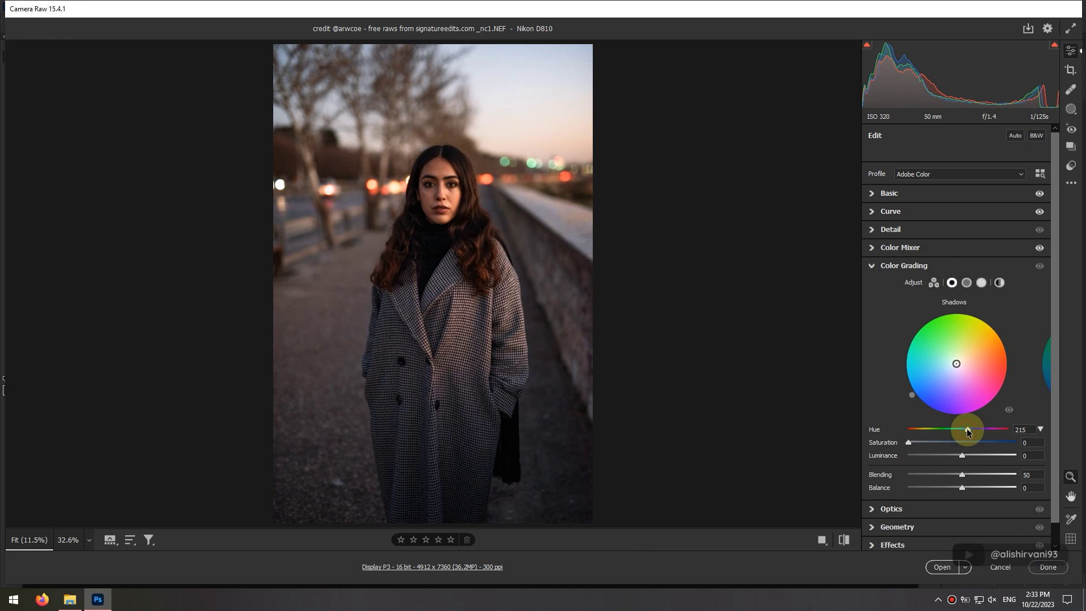
pyautogui.click(932, 441)
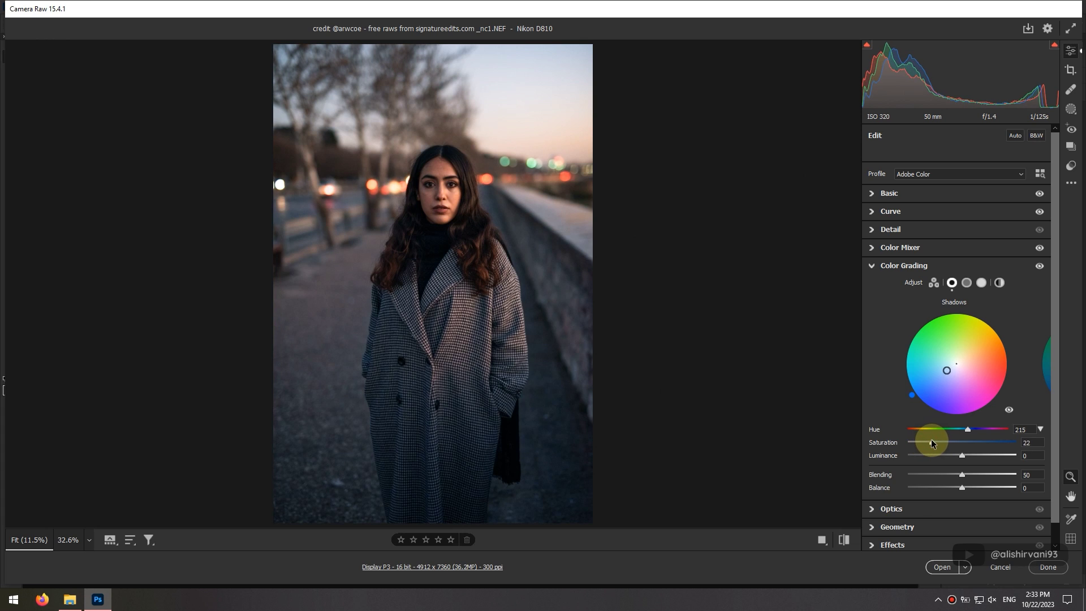
pyautogui.moveTo(931, 440); pyautogui.dragTo(930, 440)
# - Color grade the highlights warm yellow with Hue 47, Saturation 63 and Luminance -24
pyautogui.click(982, 282)
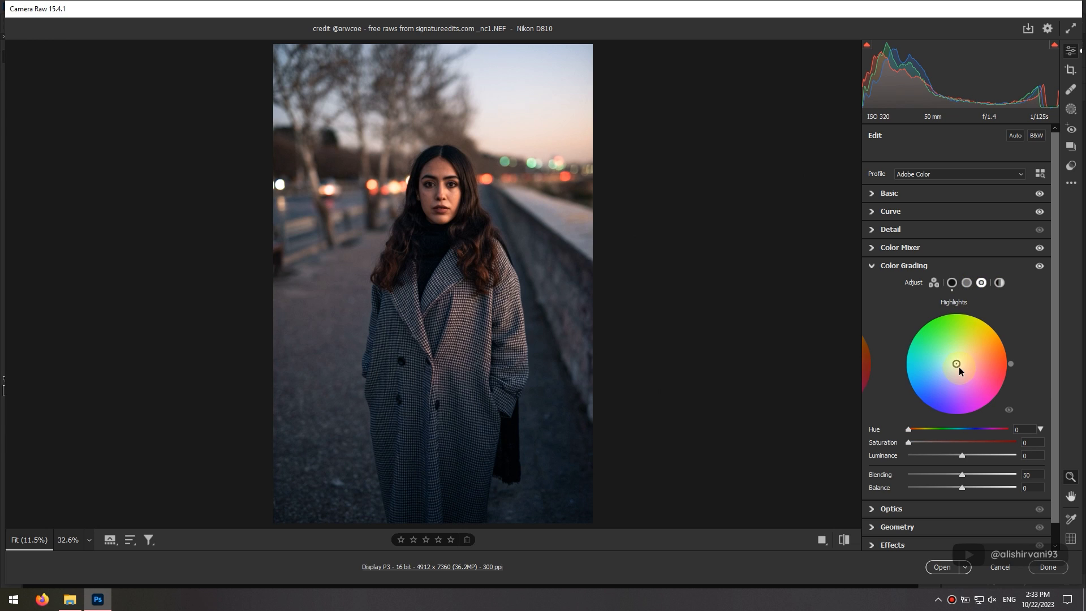
pyautogui.moveTo(955, 362); pyautogui.dragTo(973, 347)
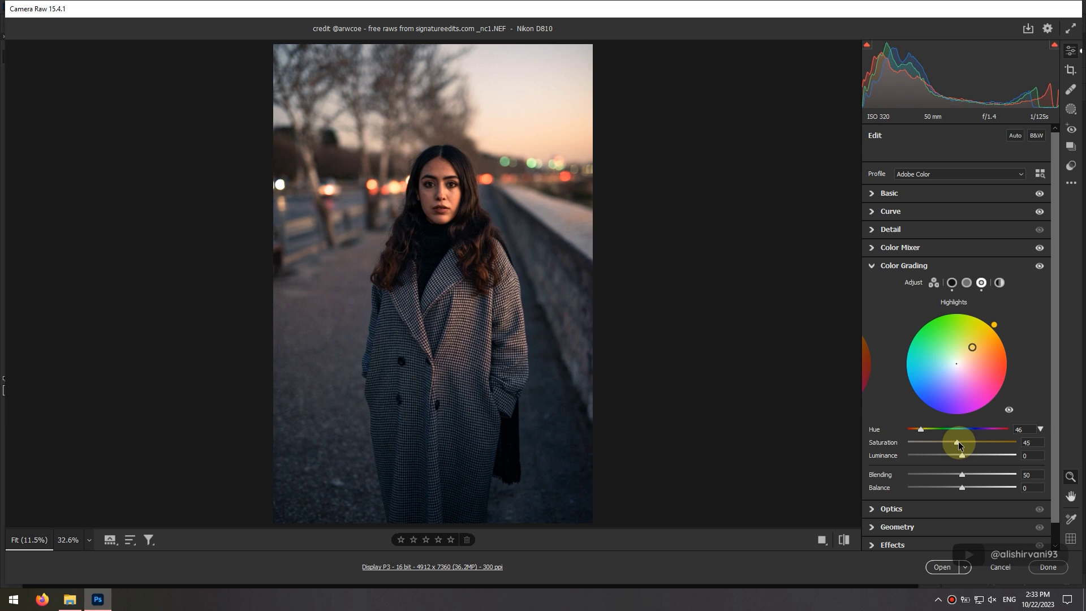
pyautogui.moveTo(958, 442); pyautogui.dragTo(975, 428)
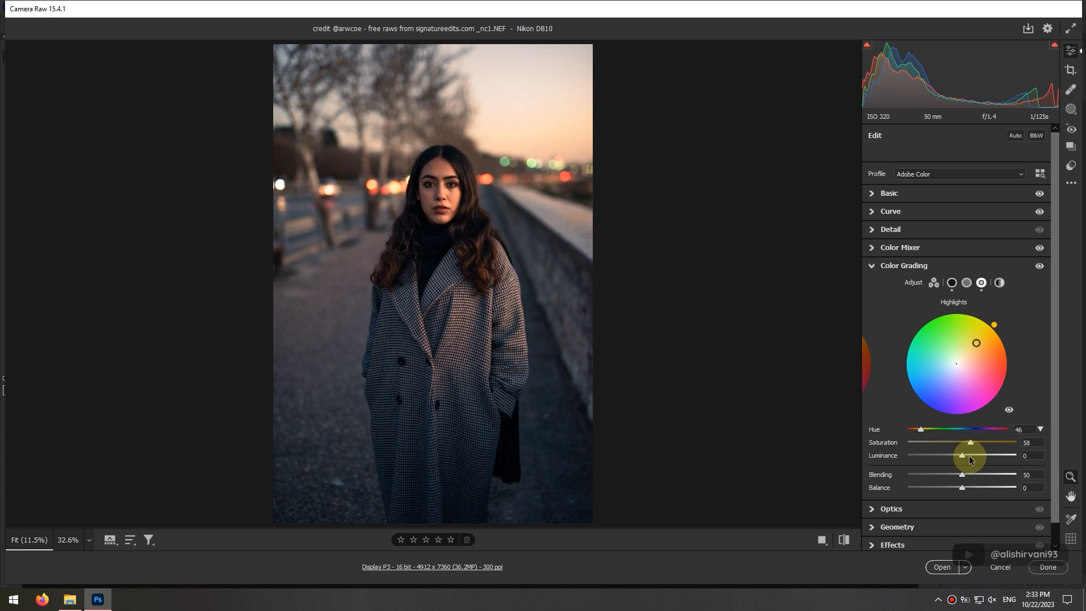
pyautogui.moveTo(970, 459)
pyautogui.mouseDown()
pyautogui.moveTo(1025, 455)
pyautogui.moveTo(951, 456)
pyautogui.mouseUp()
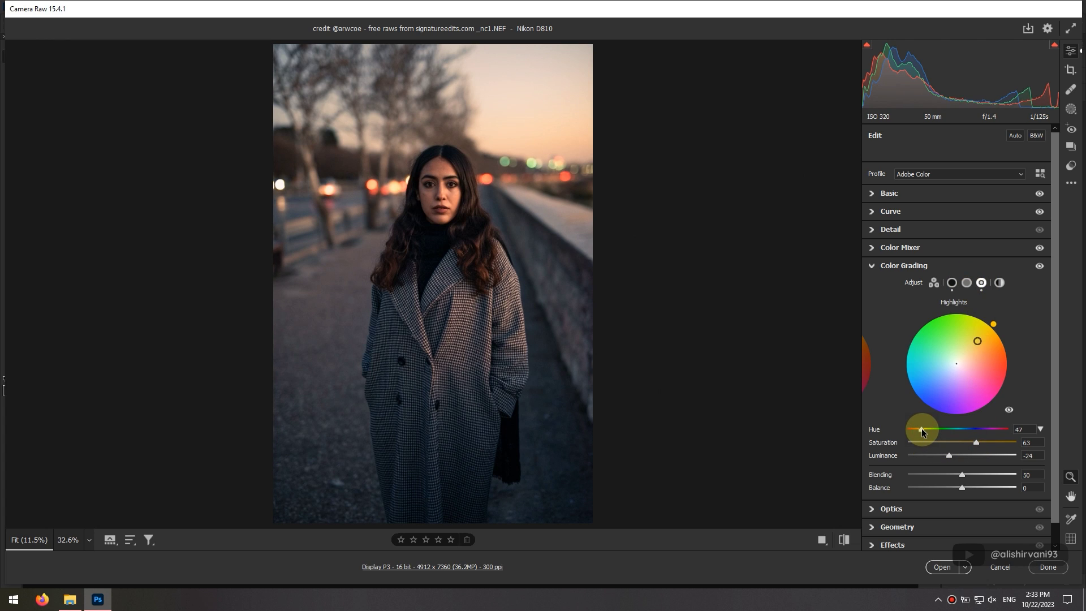
# - Color grade the midtones with Hue 43 at a low saturation, and recheck the shadows grading
pyautogui.click(967, 282)
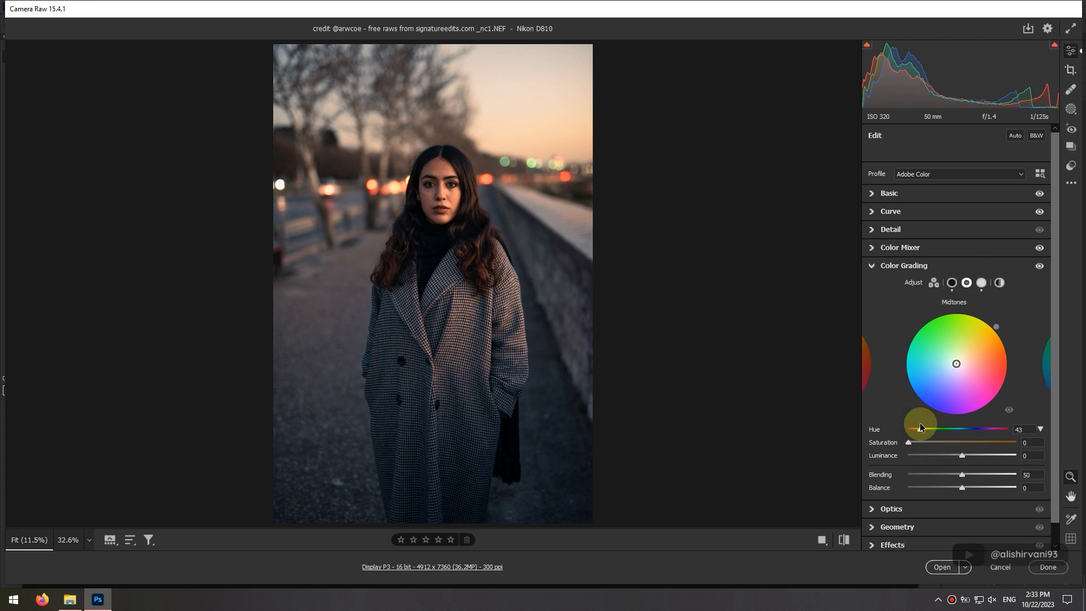
pyautogui.moveTo(907, 443); pyautogui.dragTo(924, 440)
pyautogui.click(952, 282)
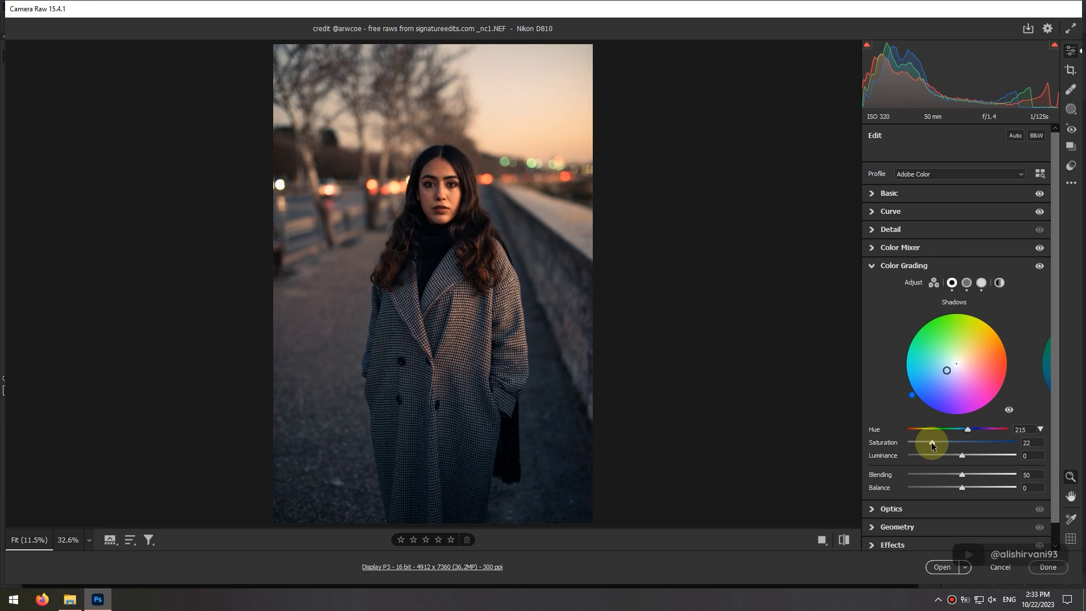
# - Set Whites to +39, Texture to -6, Clarity to +5 and Dehaze to +15 in the Basic adjustments
pyautogui.click(881, 266)
pyautogui.click(889, 193)
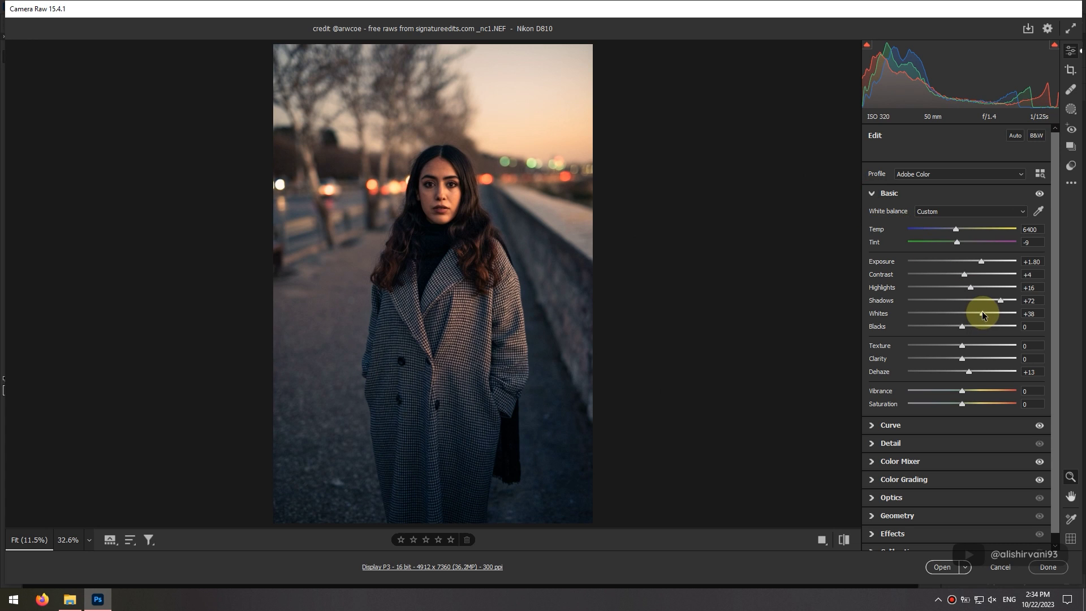
pyautogui.moveTo(983, 314); pyautogui.dragTo(983, 313)
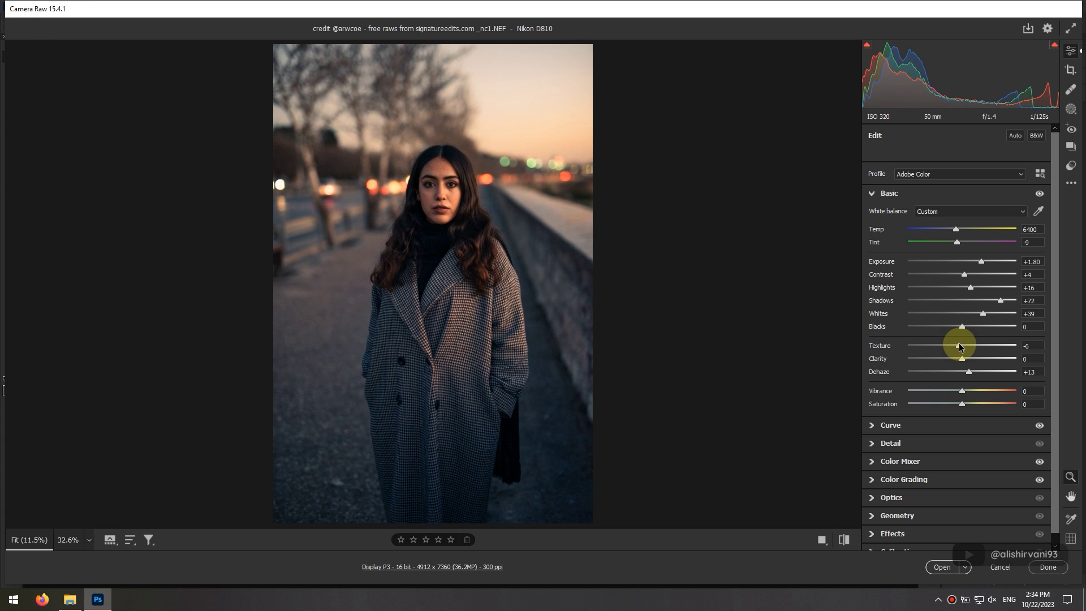
pyautogui.moveTo(963, 360); pyautogui.dragTo(968, 359)
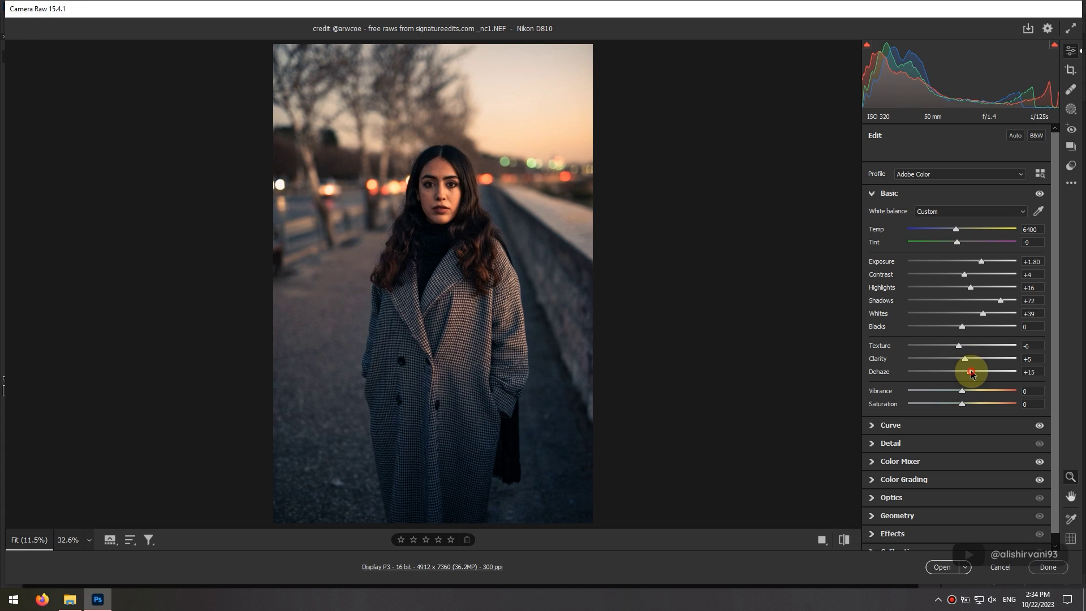
# - Reset Dehaze and Clarity to 0 and lower Contrast to -11
pyautogui.doubleClick(971, 373)
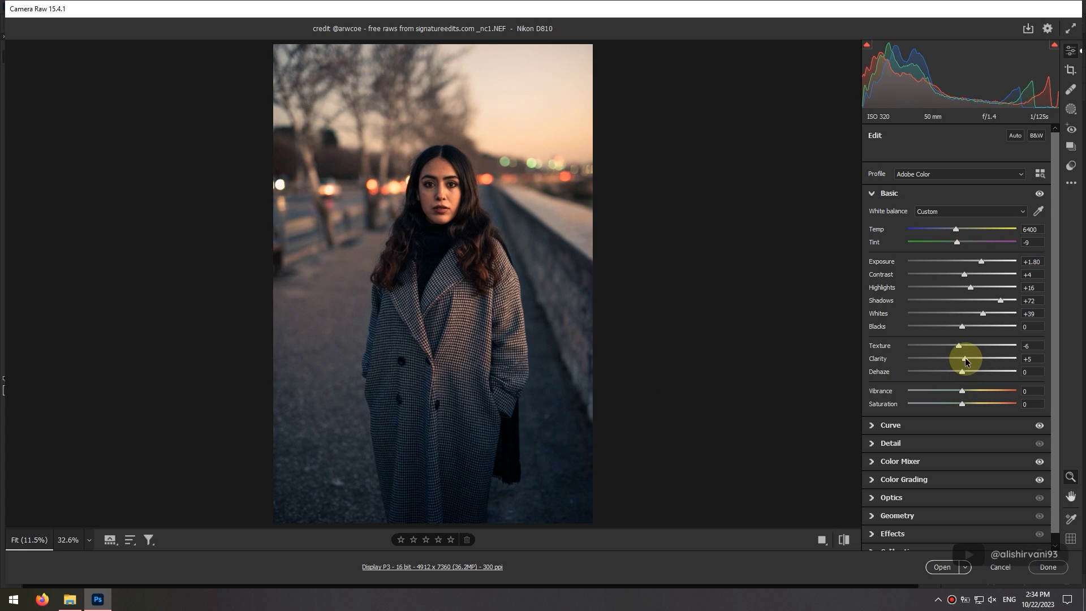
pyautogui.doubleClick(966, 360)
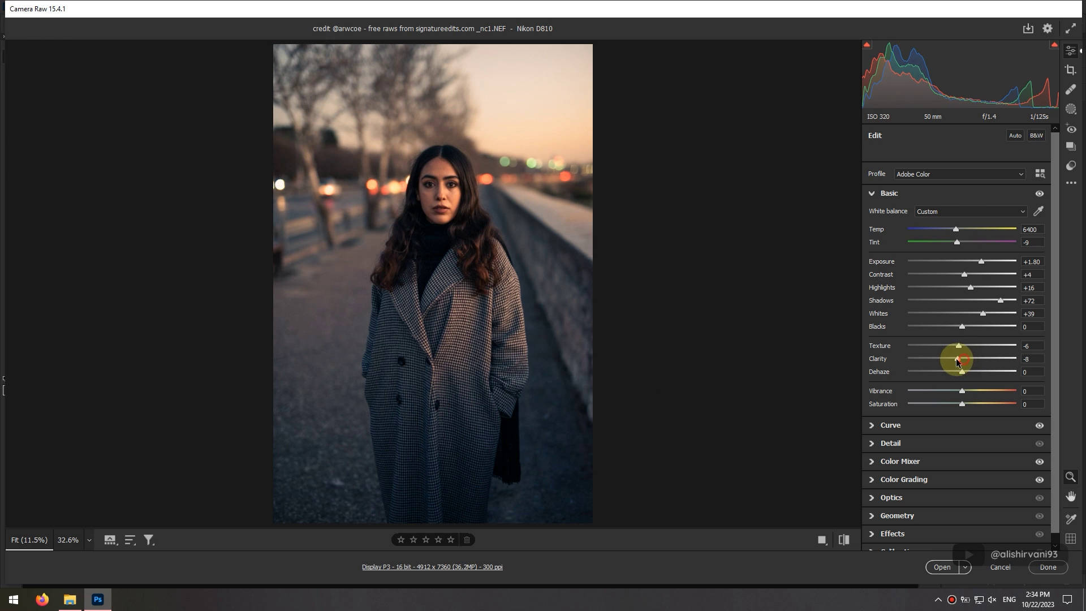
pyautogui.doubleClick(942, 358)
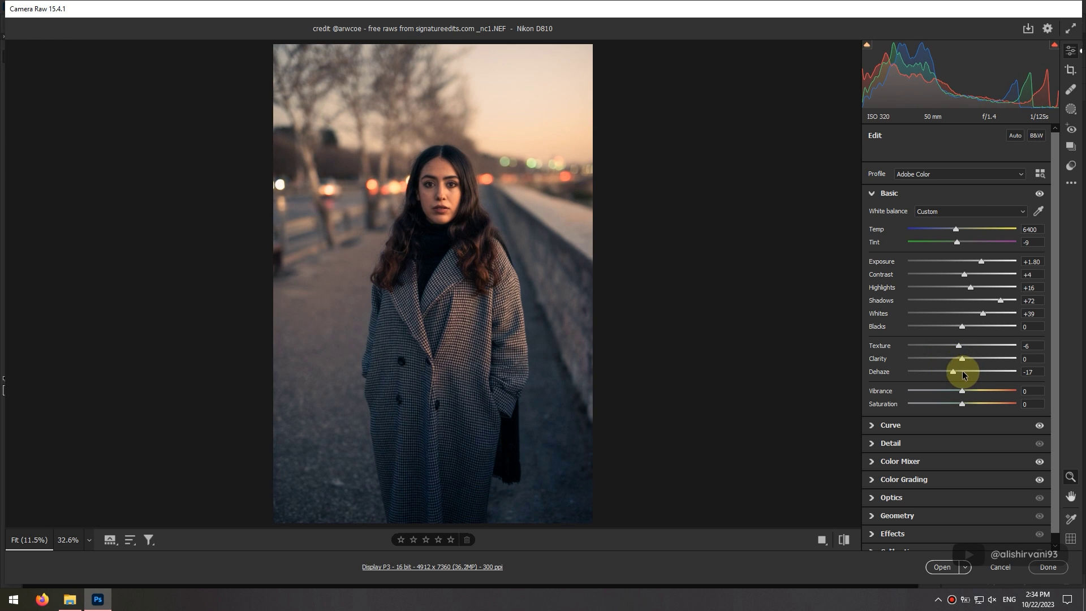
pyautogui.moveTo(964, 274); pyautogui.dragTo(956, 273)
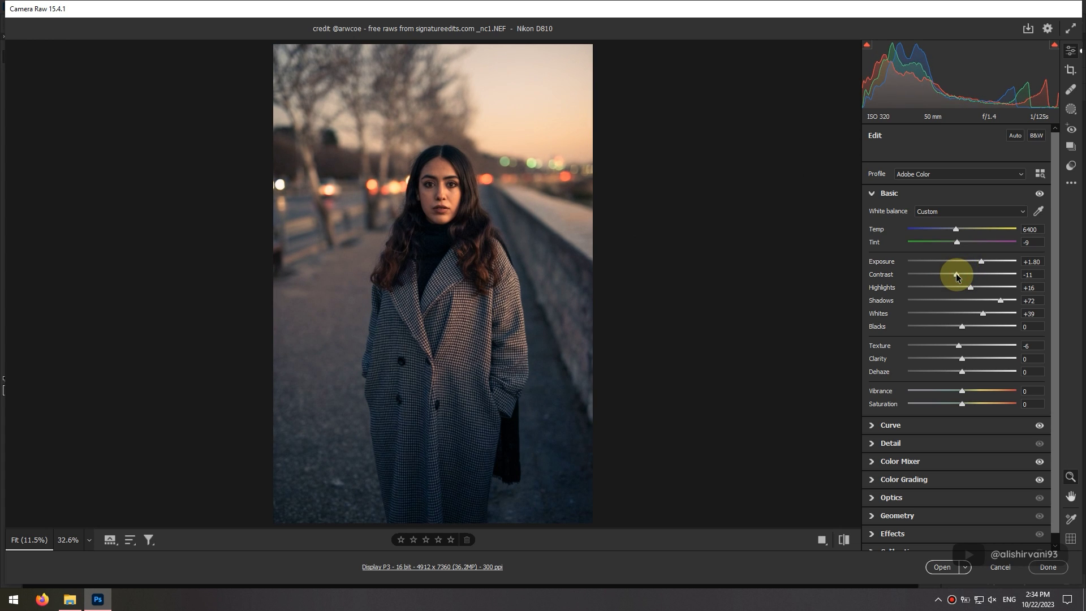
# - Set Clarity to +4 and Dehaze to +3, and return Vibrance to 0 in the Basic adjustments
pyautogui.moveTo(963, 360); pyautogui.dragTo(965, 359)
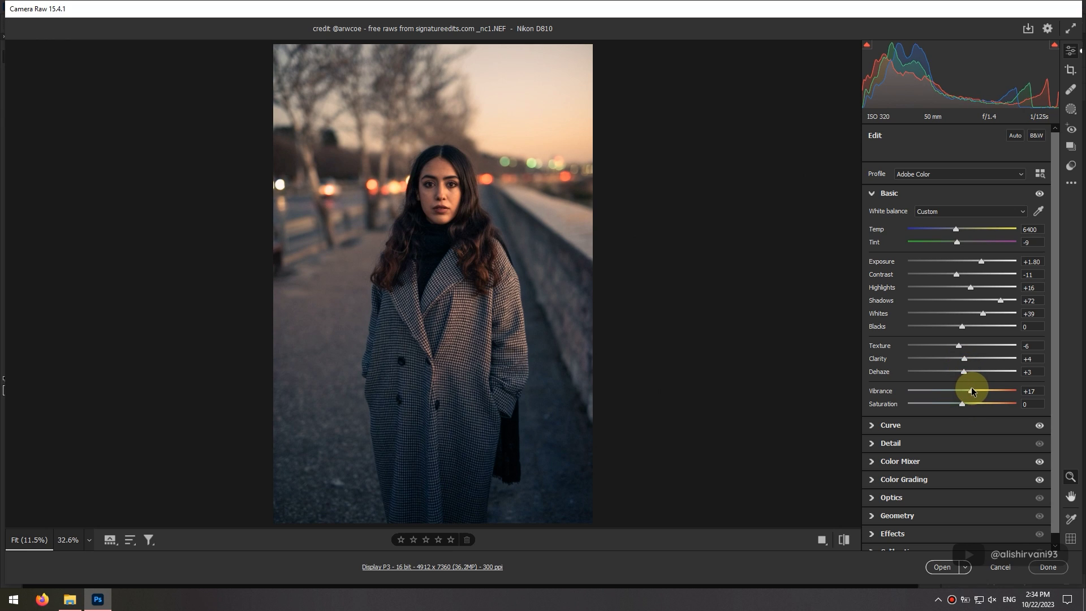
pyautogui.moveTo(972, 390)
pyautogui.mouseDown()
pyautogui.moveTo(990, 393)
pyautogui.moveTo(963, 394)
pyautogui.mouseUp()
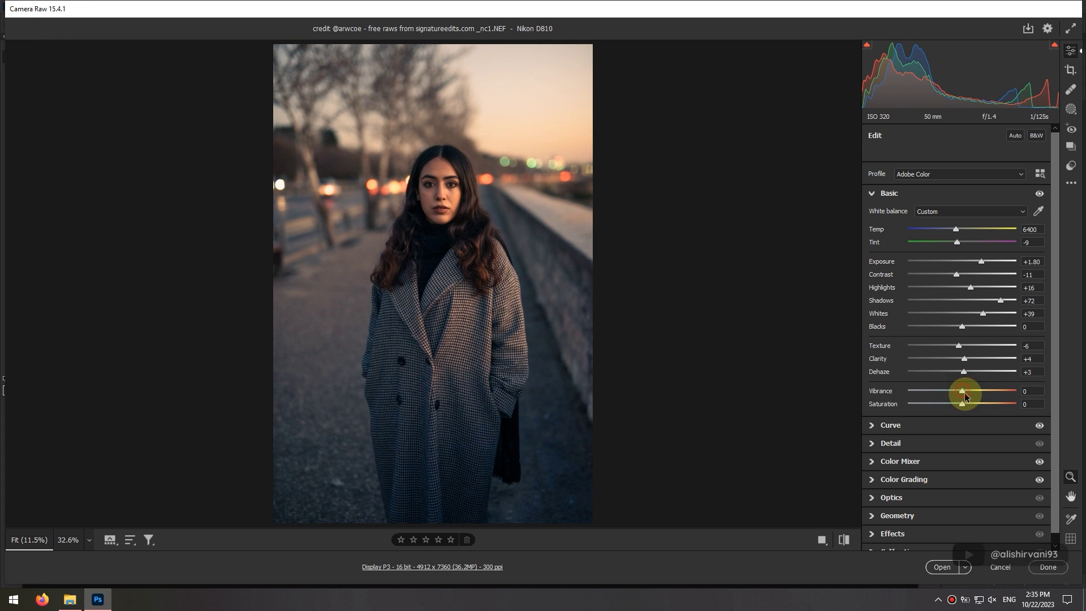
# - Raise the Color Mixer saturation of Greens to +29 and Reds to +25
pyautogui.click(872, 460)
pyautogui.click(908, 281)
pyautogui.moveTo(962, 342); pyautogui.dragTo(978, 340)
pyautogui.moveTo(968, 302); pyautogui.dragTo(994, 314)
pyautogui.click(874, 281)
pyautogui.click(888, 284)
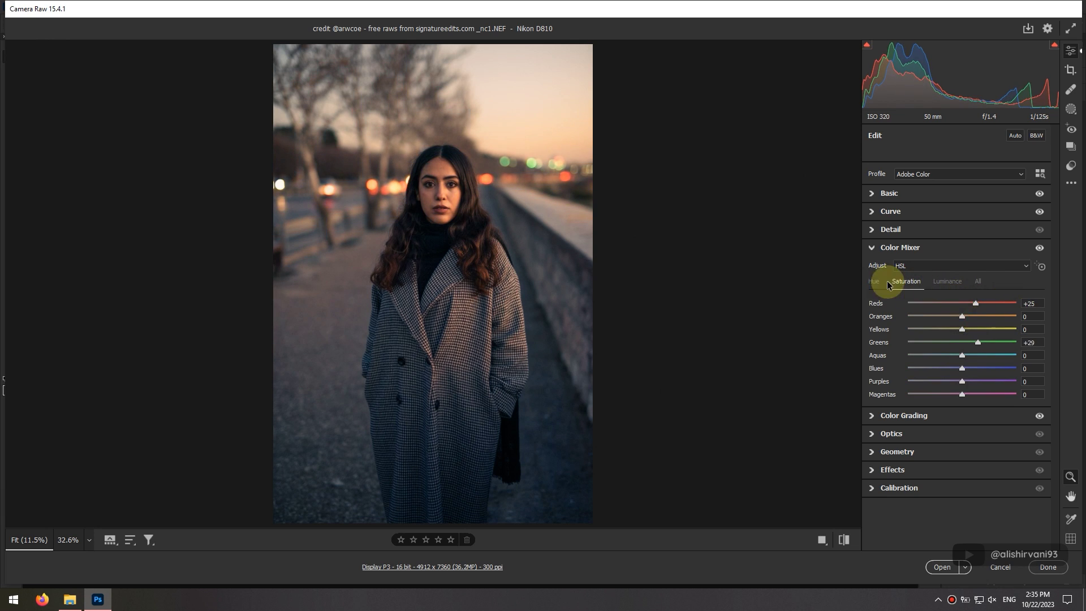
pyautogui.click(875, 282)
pyautogui.click(871, 247)
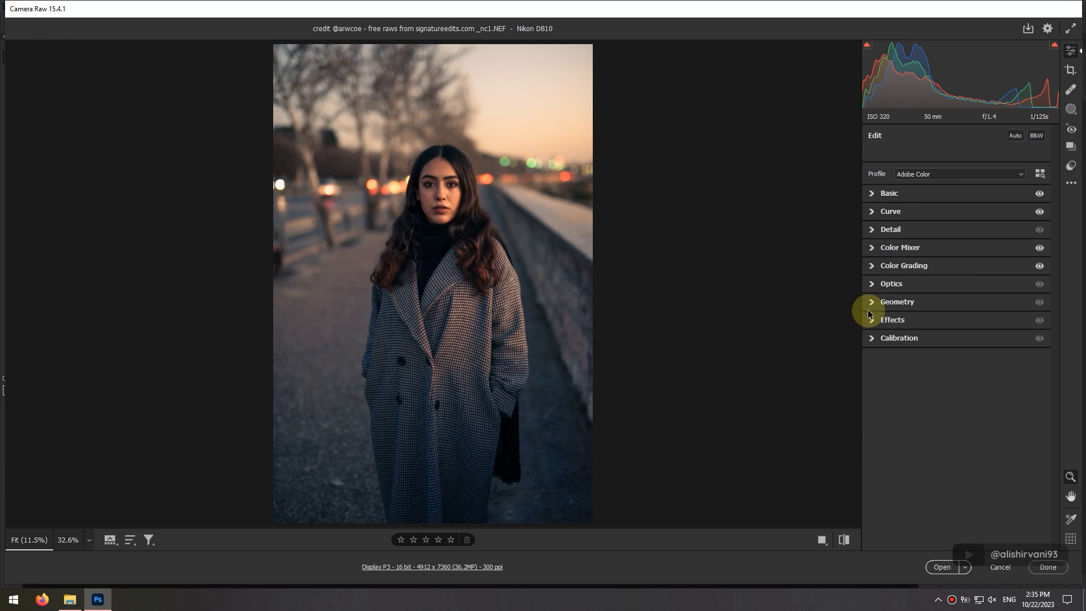
# - Add Grain of 36 in the Effects settings, judging it on a close-up of the hair and coat
pyautogui.click(891, 320)
pyautogui.moveTo(909, 339); pyautogui.dragTo(940, 338)
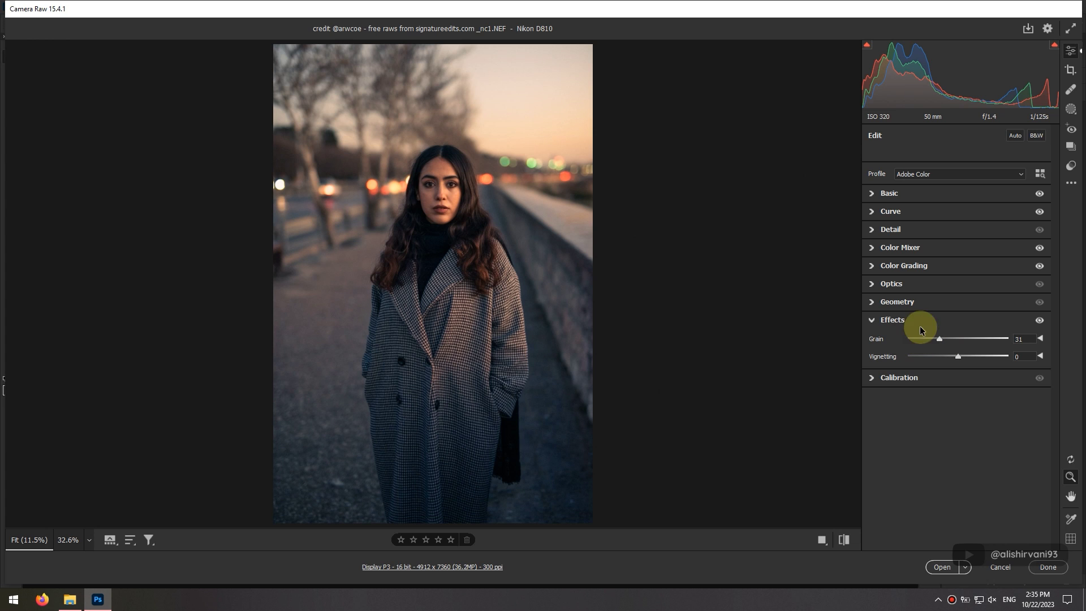
pyautogui.click(509, 245)
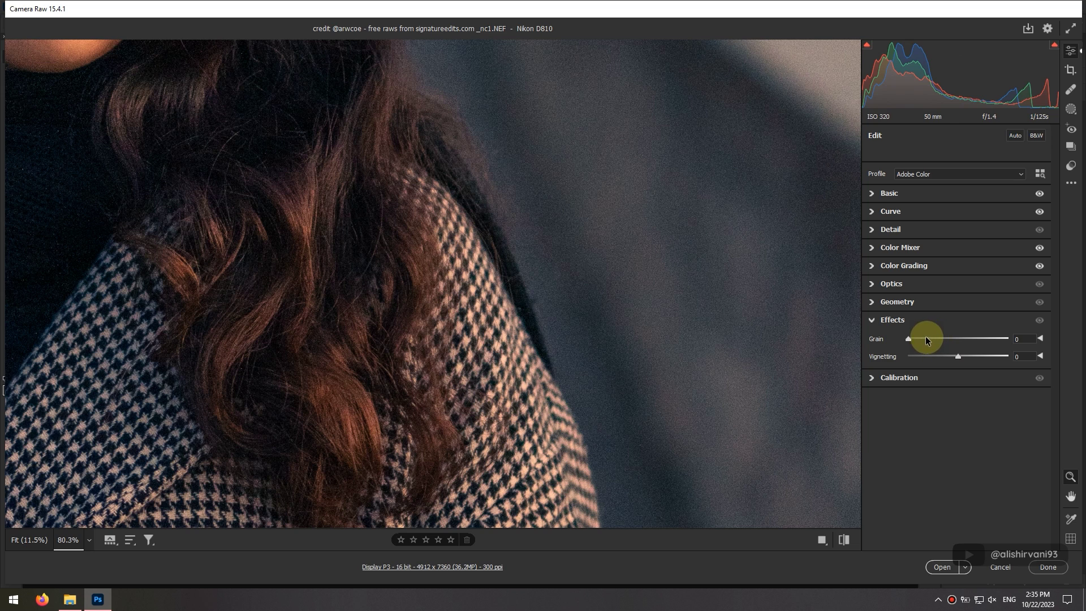
pyautogui.click(925, 338)
pyautogui.click(943, 338)
# - Set Sharpen to 0 in the Detail settings
pyautogui.click(880, 232)
pyautogui.moveTo(925, 249); pyautogui.dragTo(885, 242)
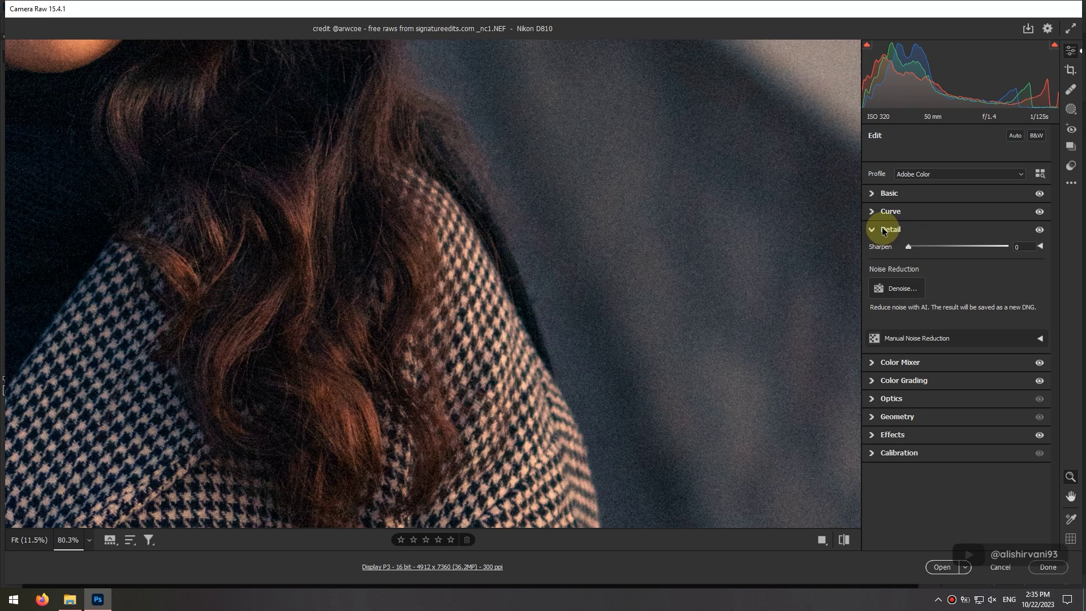
pyautogui.click(870, 228)
pyautogui.click(874, 303)
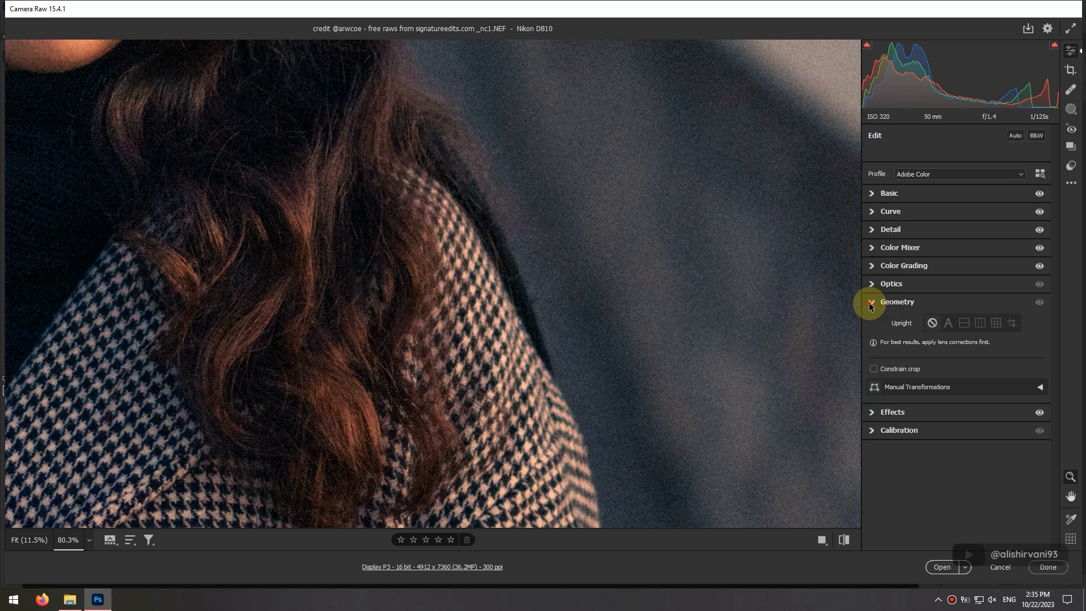
pyautogui.click(871, 301)
# - Try a Vignetting of -8 on the whole image and reset it to 0
pyautogui.click(877, 319)
pyautogui.click(622, 349)
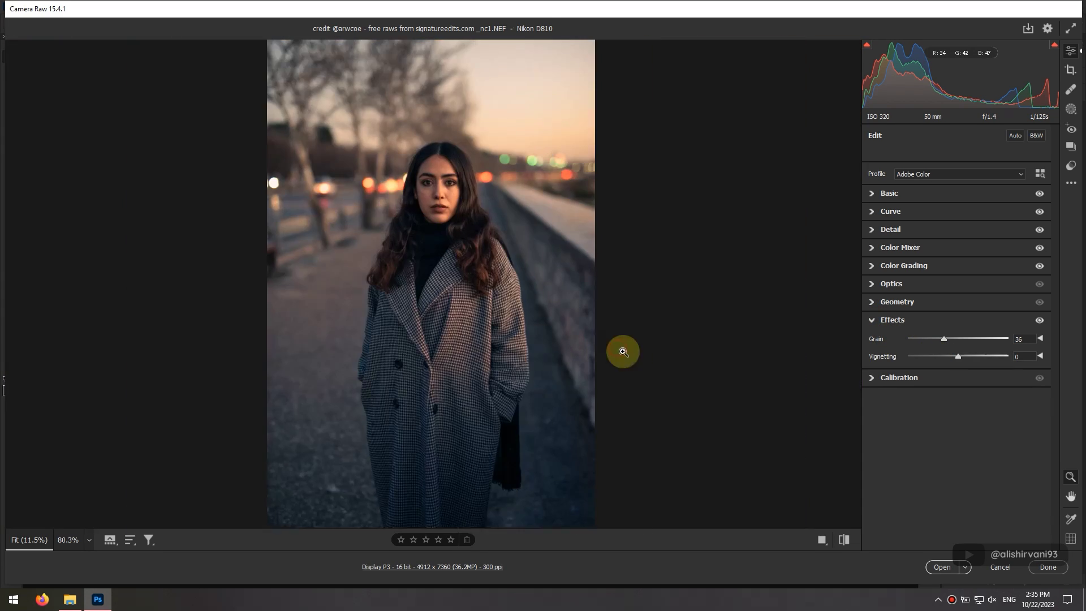
pyautogui.moveTo(958, 355); pyautogui.dragTo(954, 354)
pyautogui.doubleClick(962, 354)
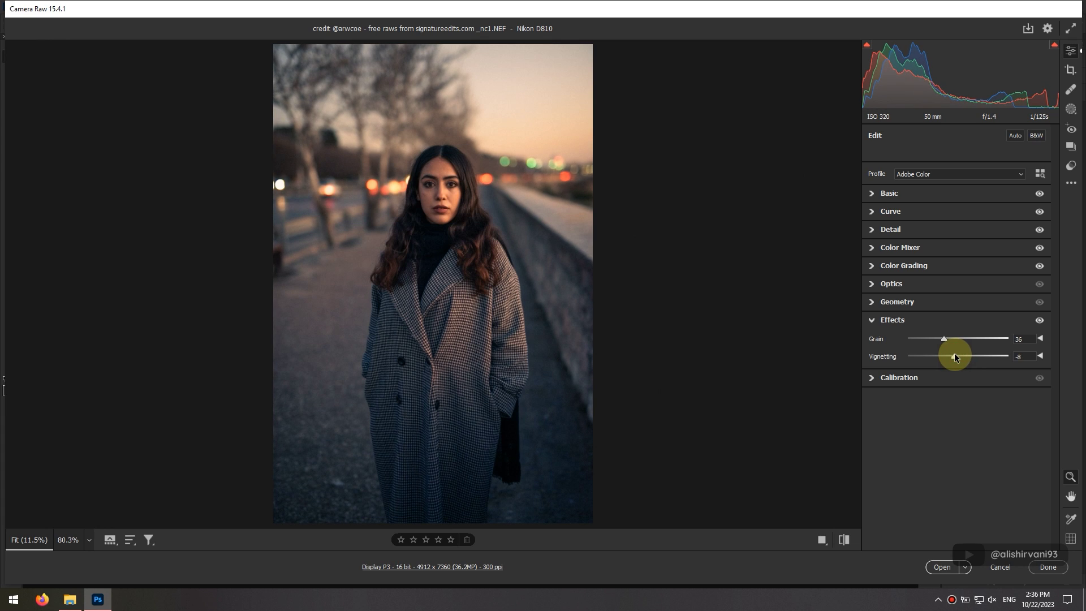
pyautogui.doubleClick(955, 354)
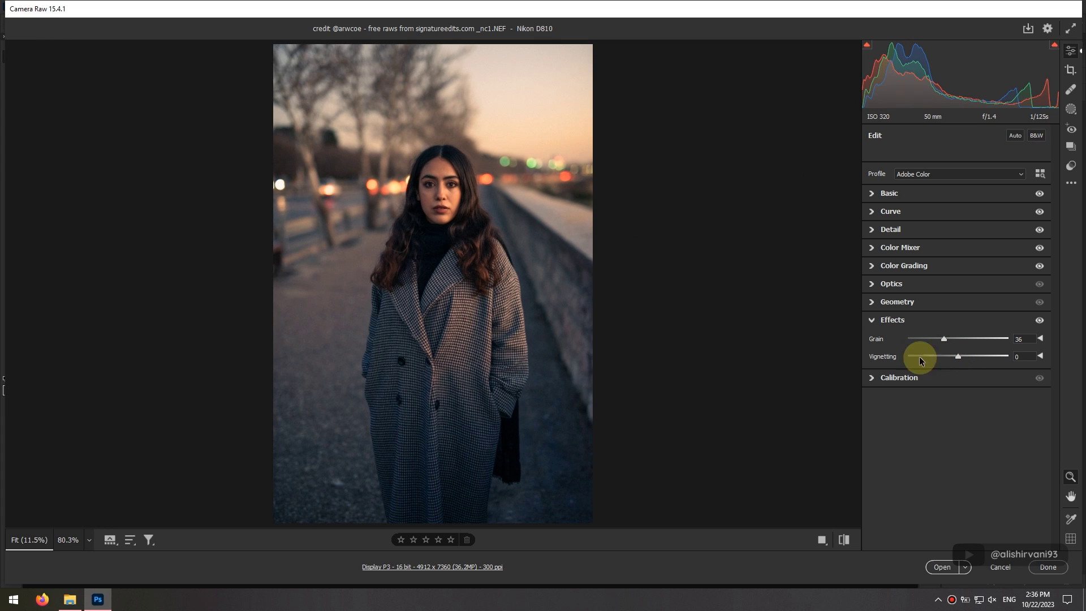
# - Open the graded raw in Photoshop as an object and change the area around the canvas to white
pyautogui.click(965, 566)
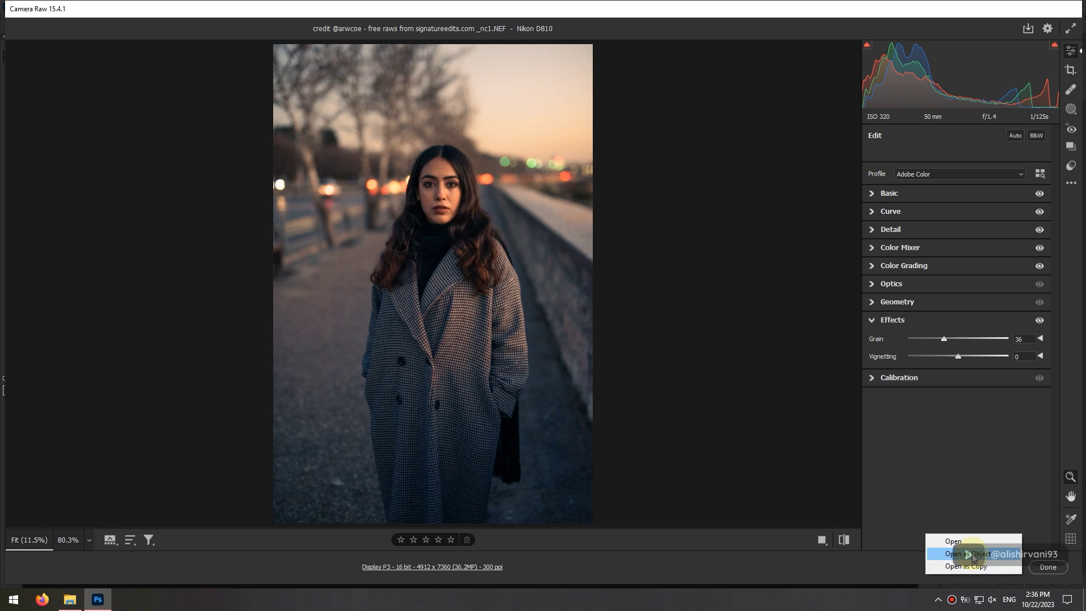
pyautogui.click(971, 555)
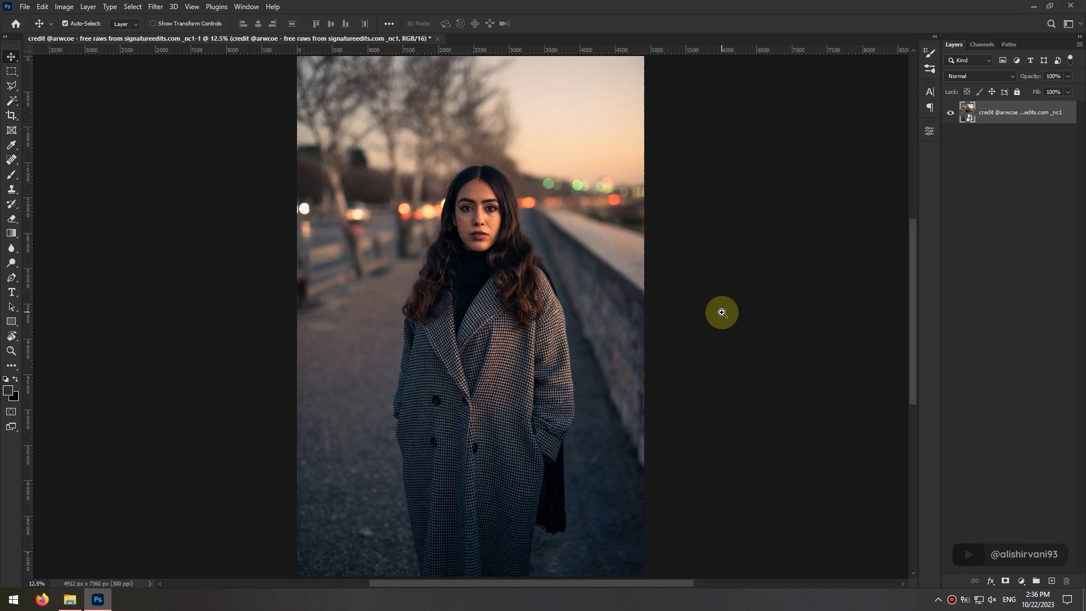
pyautogui.scroll(-2, 707, 314)
pyautogui.rightClick(701, 250)
pyautogui.click(739, 307)
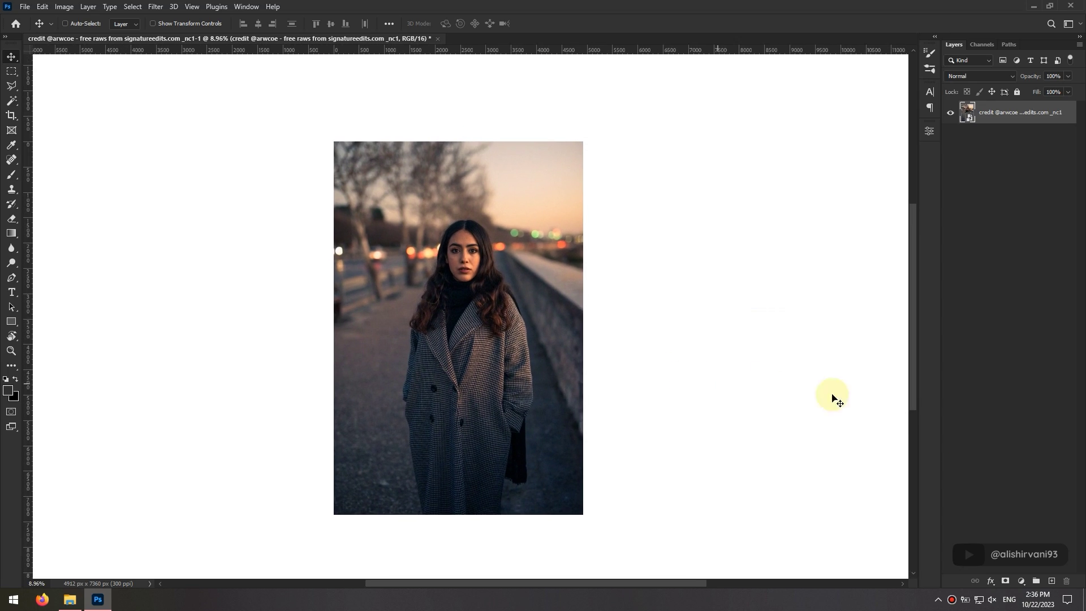
# - Add an empty layer above the photo and examine the woman's face and skin up close
pyautogui.click(1051, 581)
pyautogui.moveTo(498, 240); pyautogui.dragTo(694, 252)
pyautogui.moveTo(715, 365); pyautogui.dragTo(701, 320)
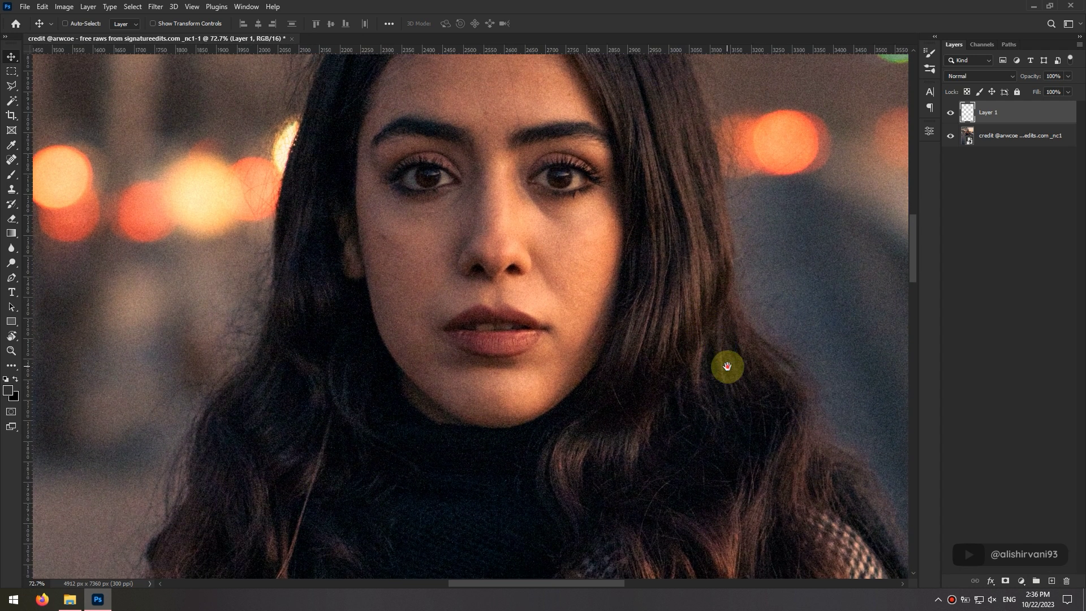
pyautogui.moveTo(727, 366); pyautogui.dragTo(721, 242)
pyautogui.moveTo(768, 343); pyautogui.dragTo(707, 364)
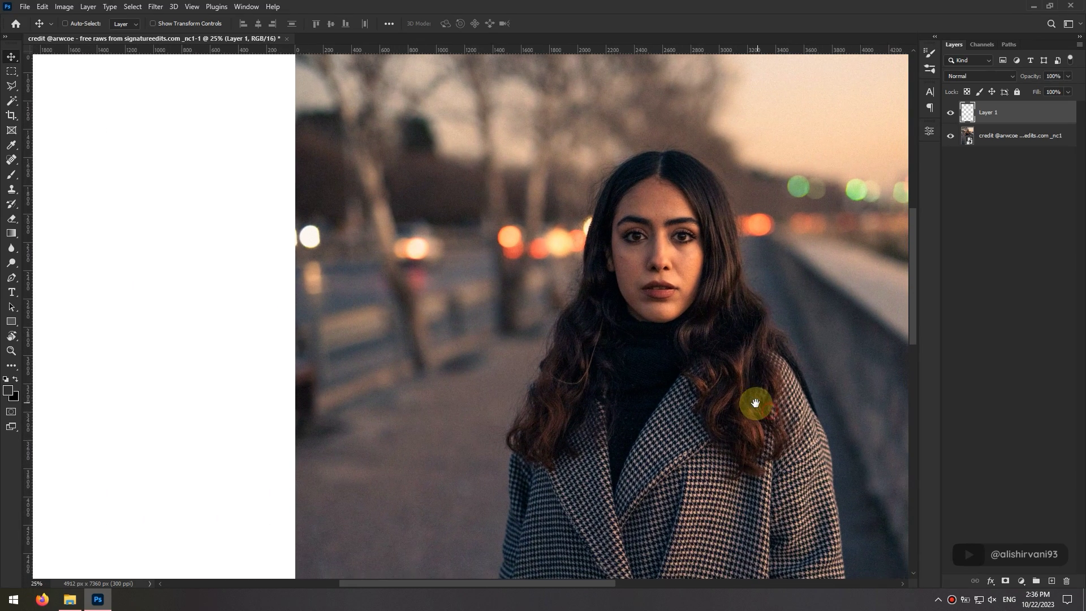
pyautogui.moveTo(790, 284); pyautogui.dragTo(812, 278)
pyautogui.hotkey('ctrl', '0')
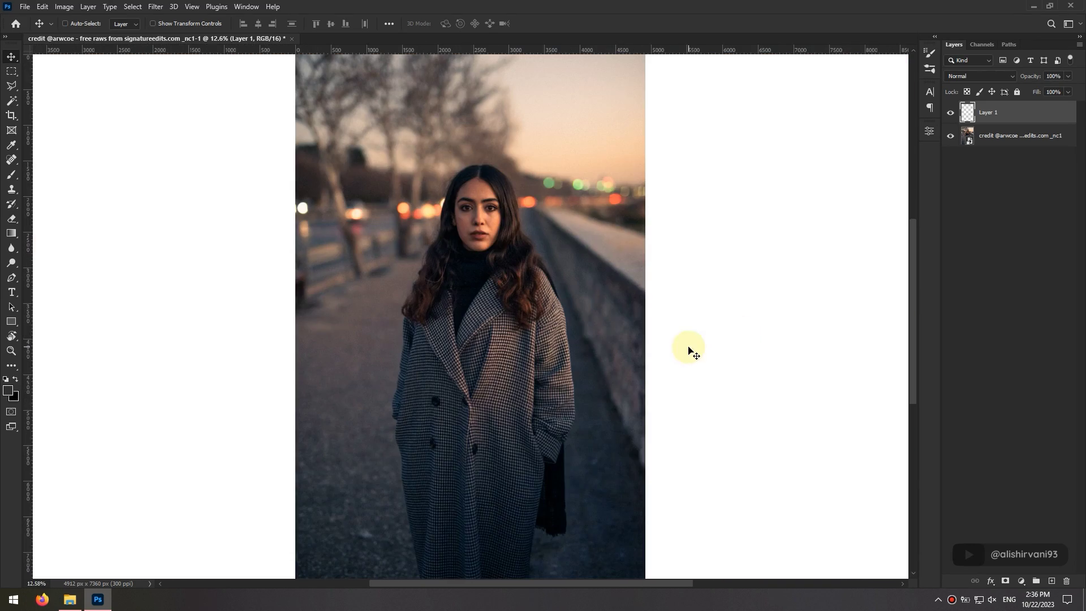
# - Add a Curves adjustment layer with the white point pulled inward and the lower midtones slightly darkened, and invert its mask to black
pyautogui.click(1020, 581)
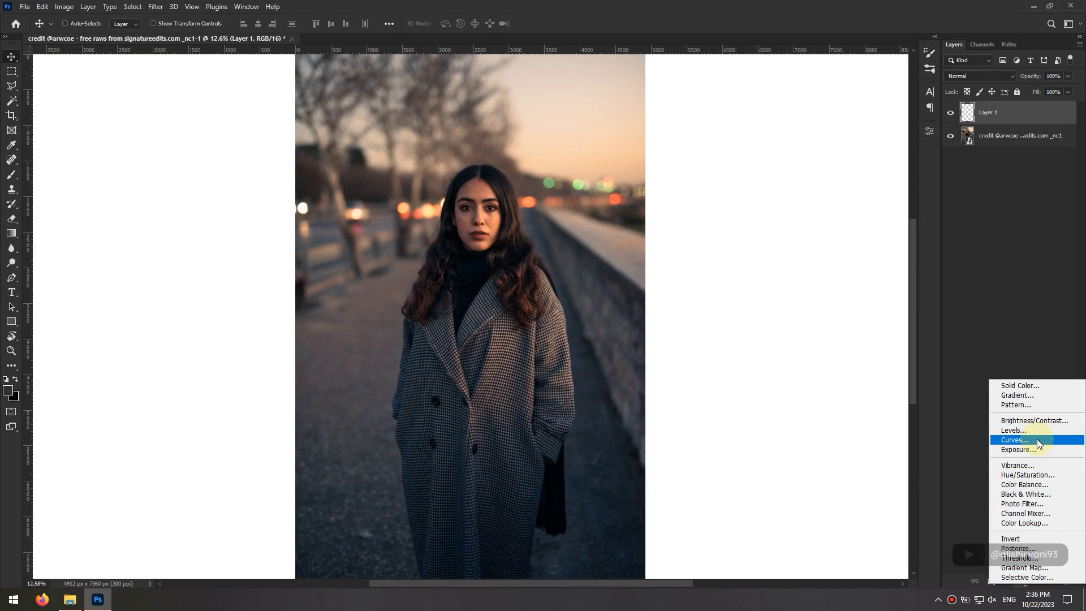
pyautogui.click(1039, 444)
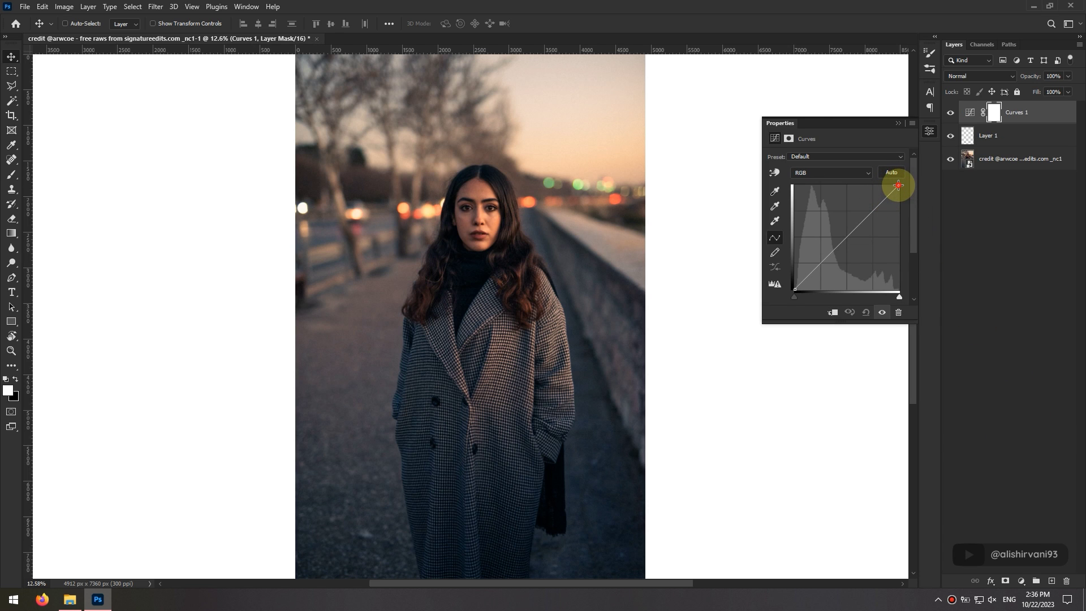
pyautogui.moveTo(898, 185); pyautogui.dragTo(879, 171)
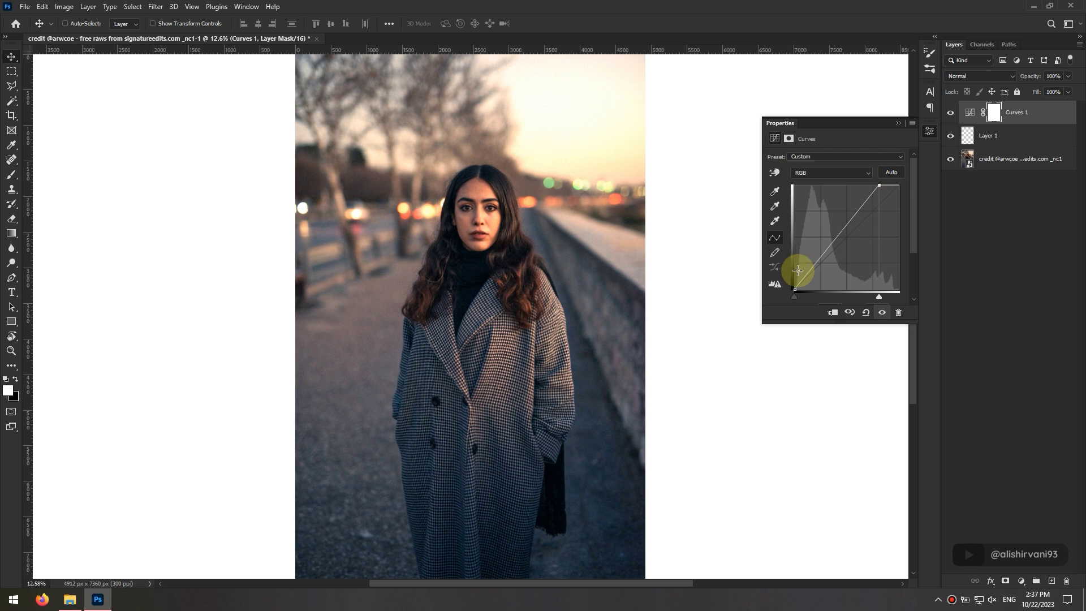
pyautogui.moveTo(795, 288); pyautogui.dragTo(795, 290)
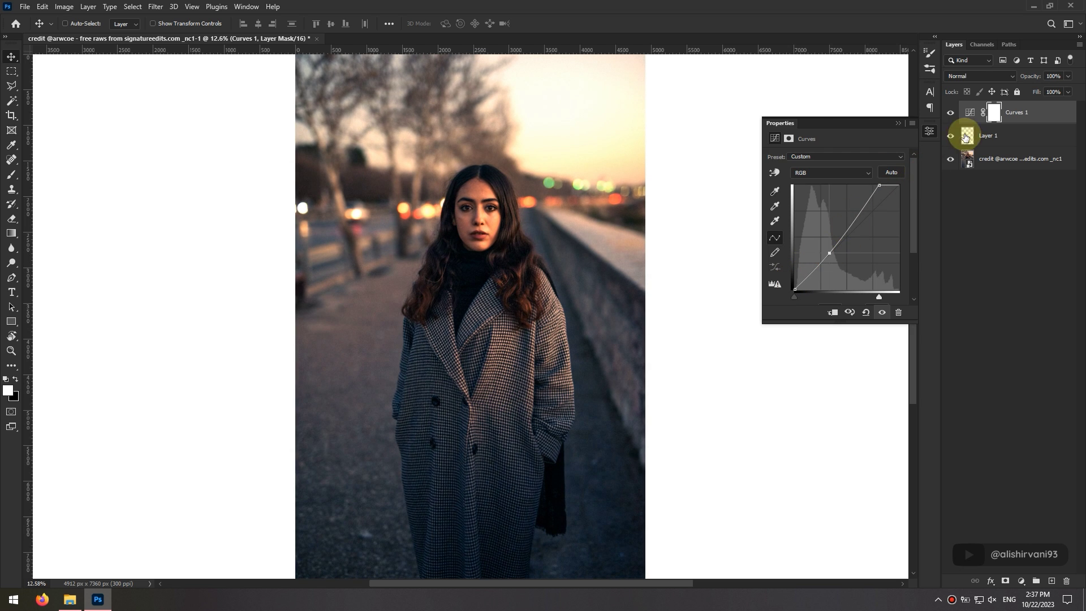
pyautogui.click(993, 114)
pyautogui.hotkey('ctrl', 'i')
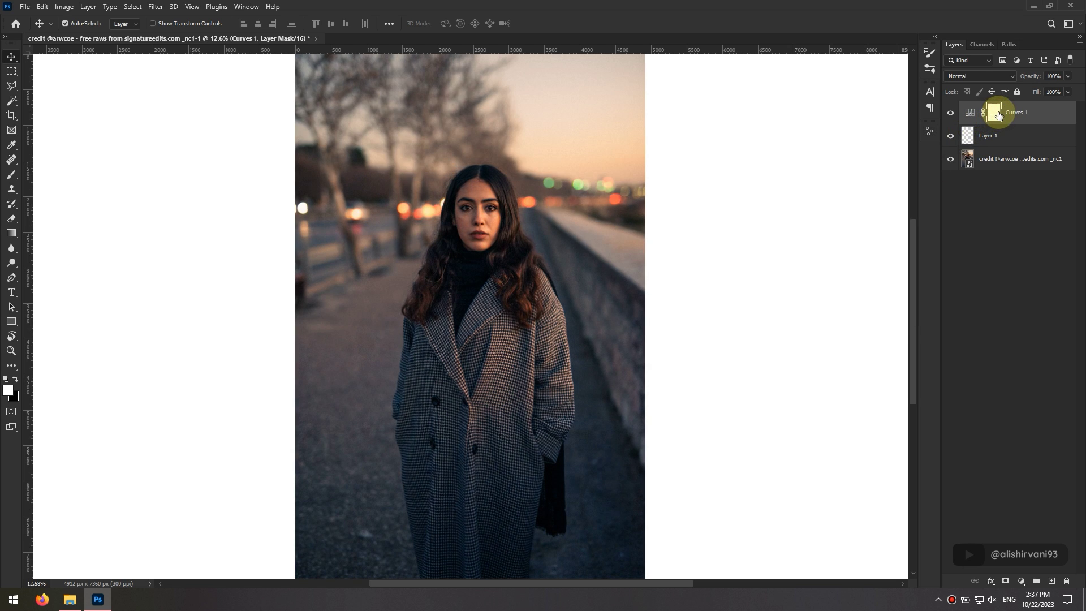
# - Paint white on the Curves mask with a soft 0% hardness brush over the green, yellow and red lights above the stone wall
pyautogui.press('b')
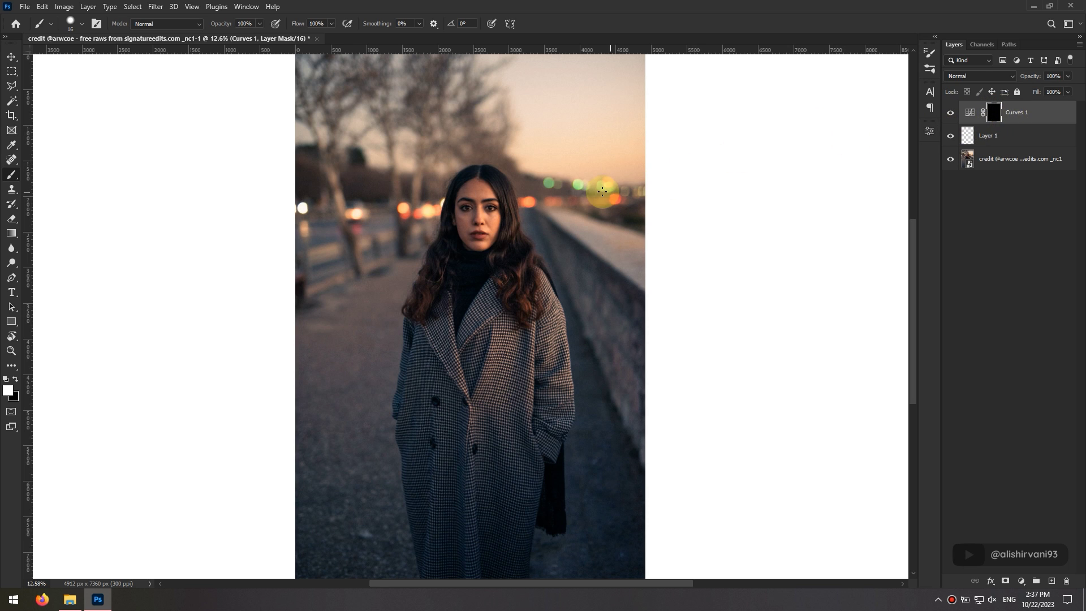
pyautogui.moveTo(604, 176); pyautogui.dragTo(668, 170)
pyautogui.moveTo(614, 223); pyautogui.dragTo(634, 225)
pyautogui.keyDown('alt'); pyautogui.rightClick(626, 233); pyautogui.keyUp('alt')
pyautogui.keyDown('alt'); pyautogui.rightClick(625, 246); pyautogui.keyUp('alt')
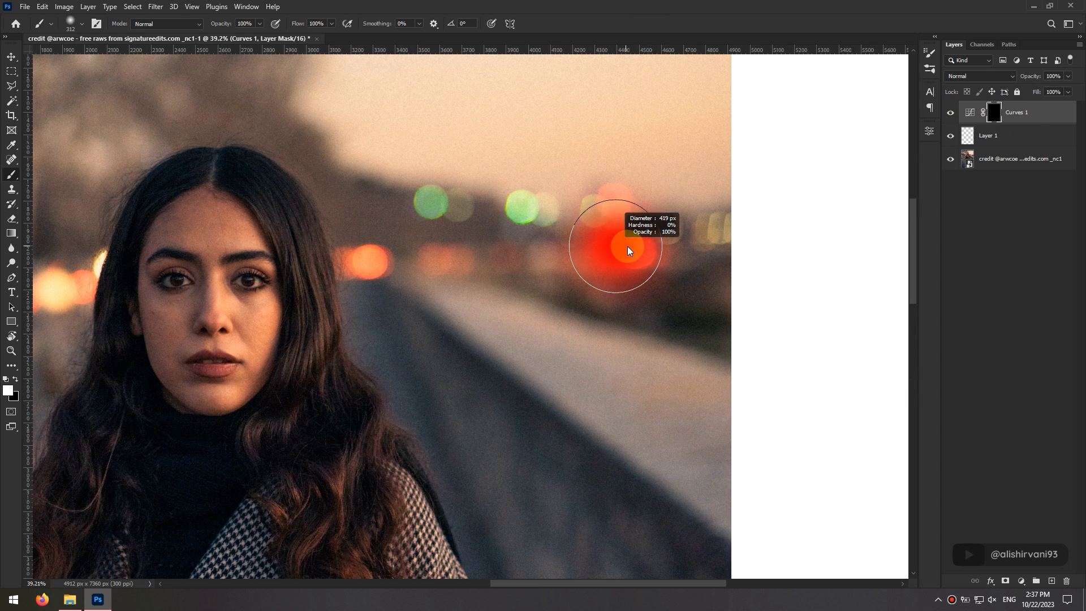
pyautogui.keyDown('alt'); pyautogui.rightClick(632, 240); pyautogui.keyUp('alt')
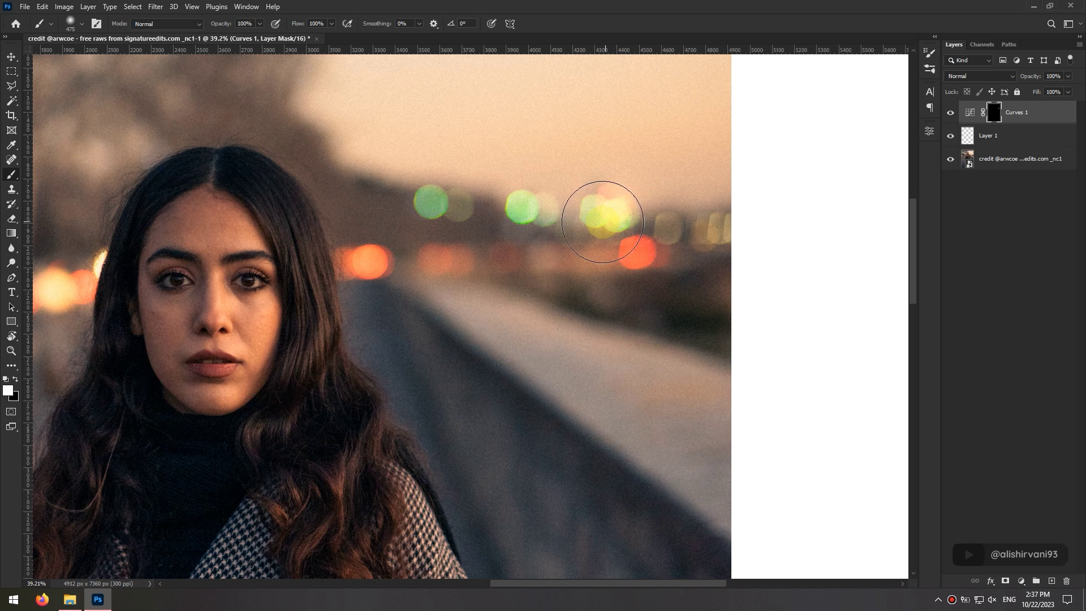
pyautogui.keyDown('alt'); pyautogui.rightClick(656, 235); pyautogui.keyUp('alt')
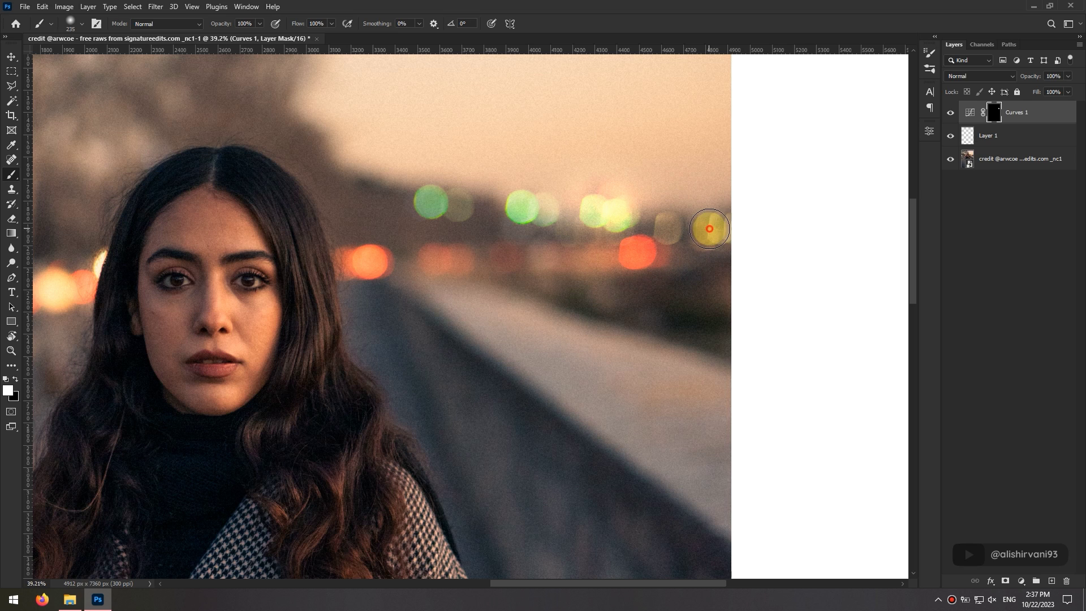
pyautogui.click(724, 230)
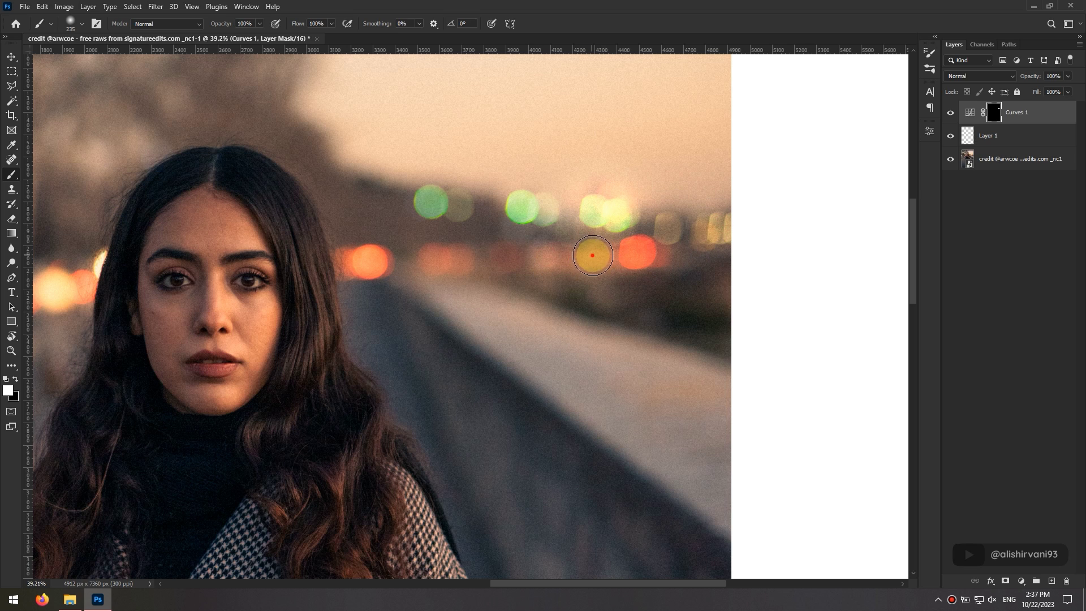
pyautogui.keyDown('alt'); pyautogui.rightClick(524, 208); pyautogui.keyUp('alt')
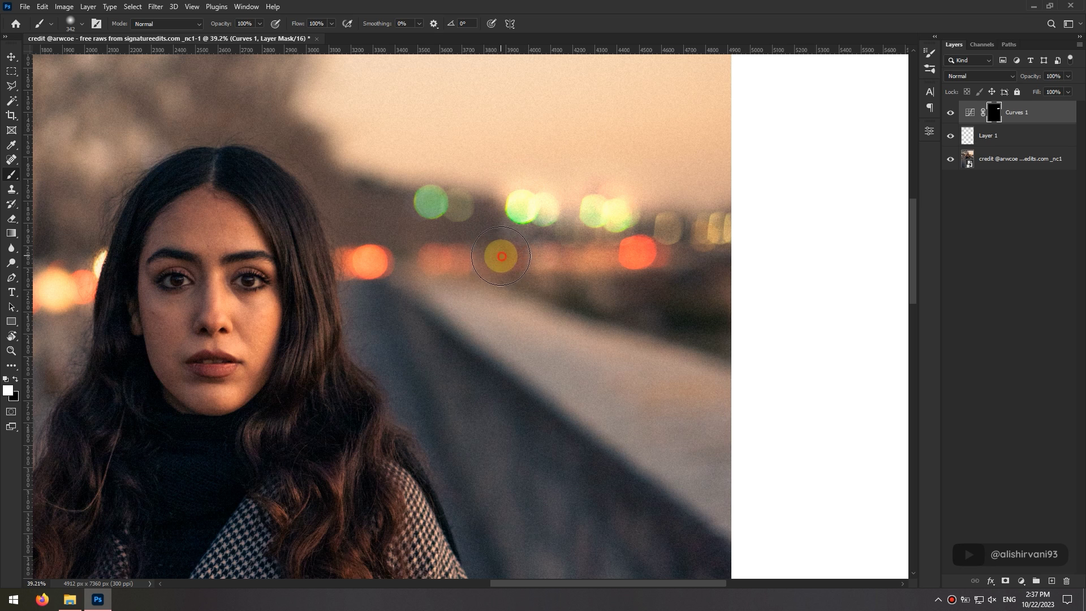
# - Paint white on the Curves mask over the blurred traffic and street lights on the road side of the woman
pyautogui.moveTo(174, 304); pyautogui.dragTo(673, 296)
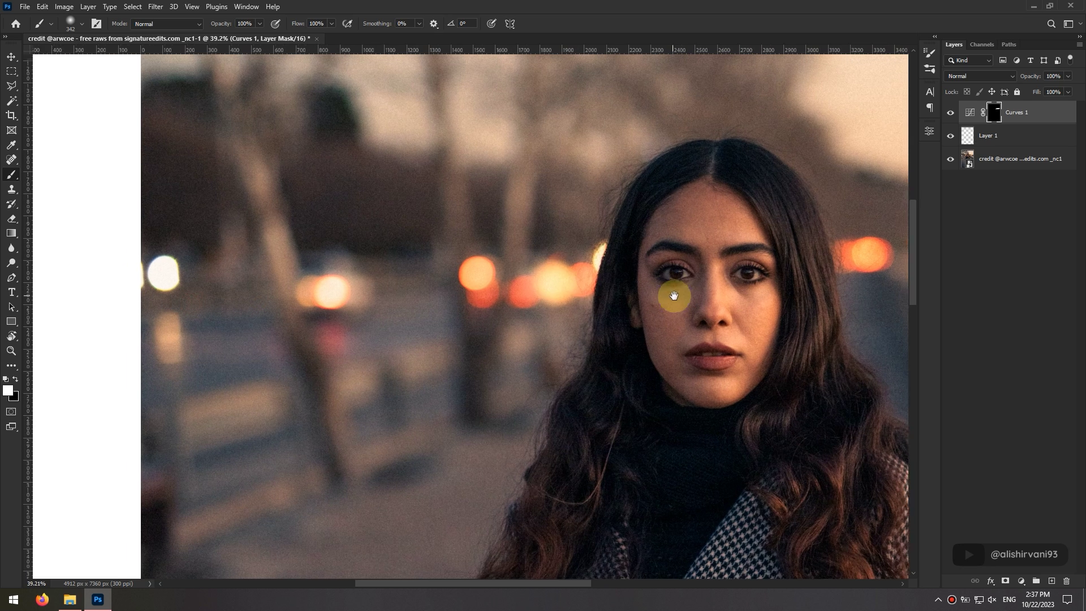
pyautogui.moveTo(568, 283); pyautogui.dragTo(488, 286)
pyautogui.moveTo(301, 306); pyautogui.dragTo(400, 303)
pyautogui.click(431, 281)
pyautogui.click(273, 272)
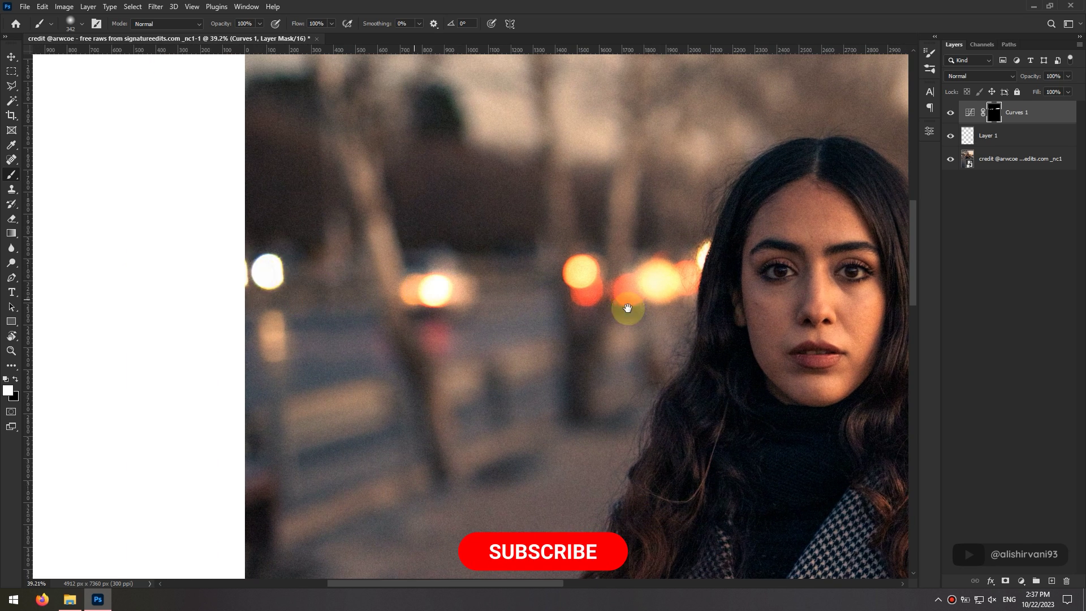
# - Delete the empty layer between the Curves adjustment and the photo
pyautogui.moveTo(628, 311); pyautogui.dragTo(323, 134)
pyautogui.click(1023, 135)
pyautogui.press('Delete')
pyautogui.moveTo(772, 148); pyautogui.dragTo(752, 319)
pyautogui.scroll(-3, 718, 324)
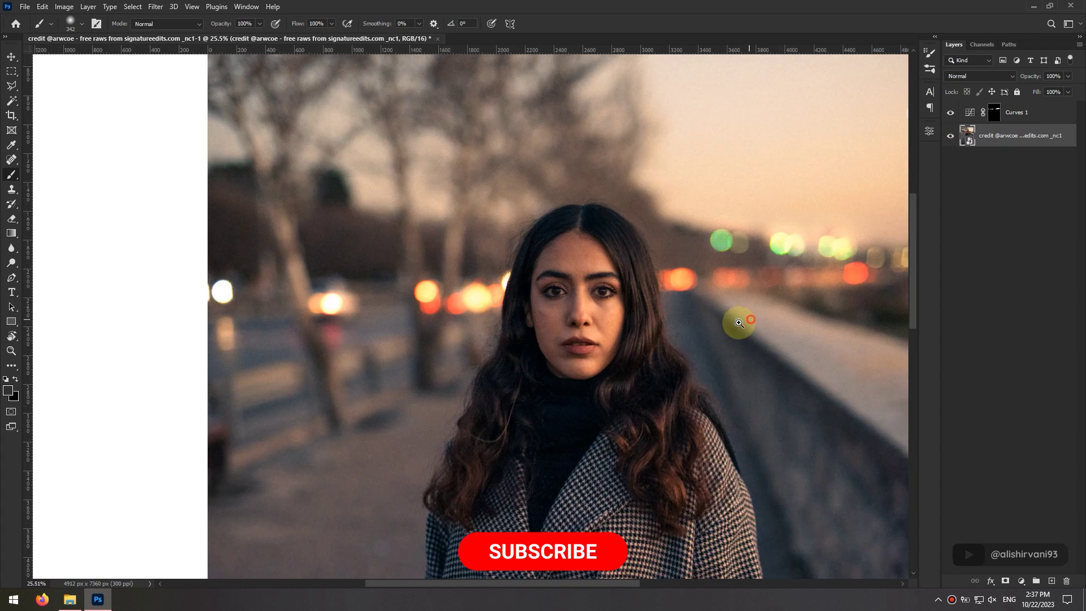
# - Check the painted Curves mask on its own, and duplicate the photo layer beneath the Curves adjustment
pyautogui.keyDown('alt'); pyautogui.click(995, 114); pyautogui.keyUp('alt')
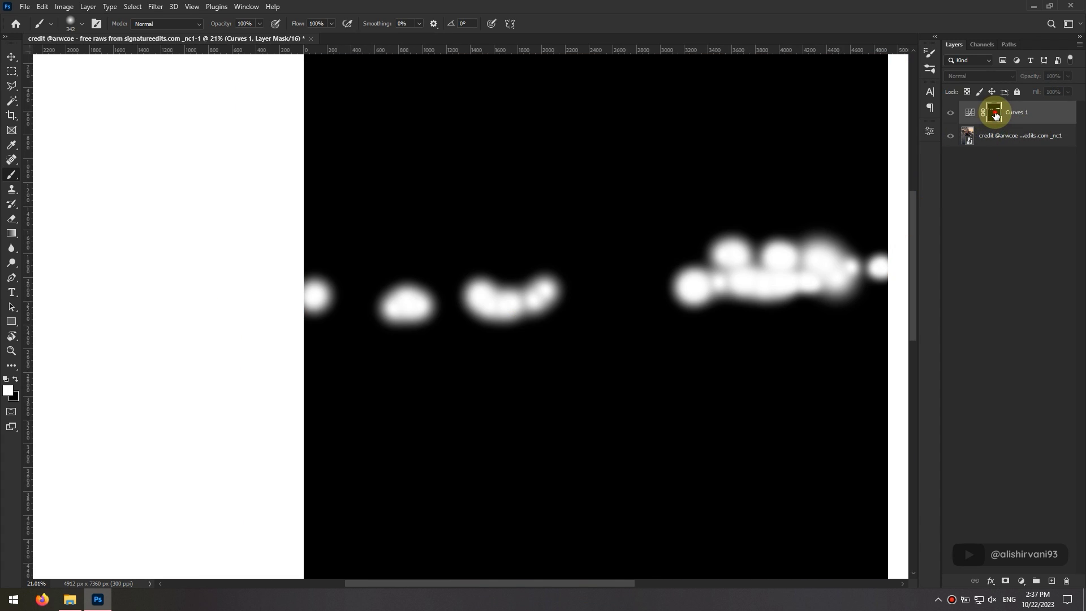
pyautogui.keyDown('alt'); pyautogui.click(995, 114); pyautogui.keyUp('alt')
pyautogui.hscroll(1, 718, 339)
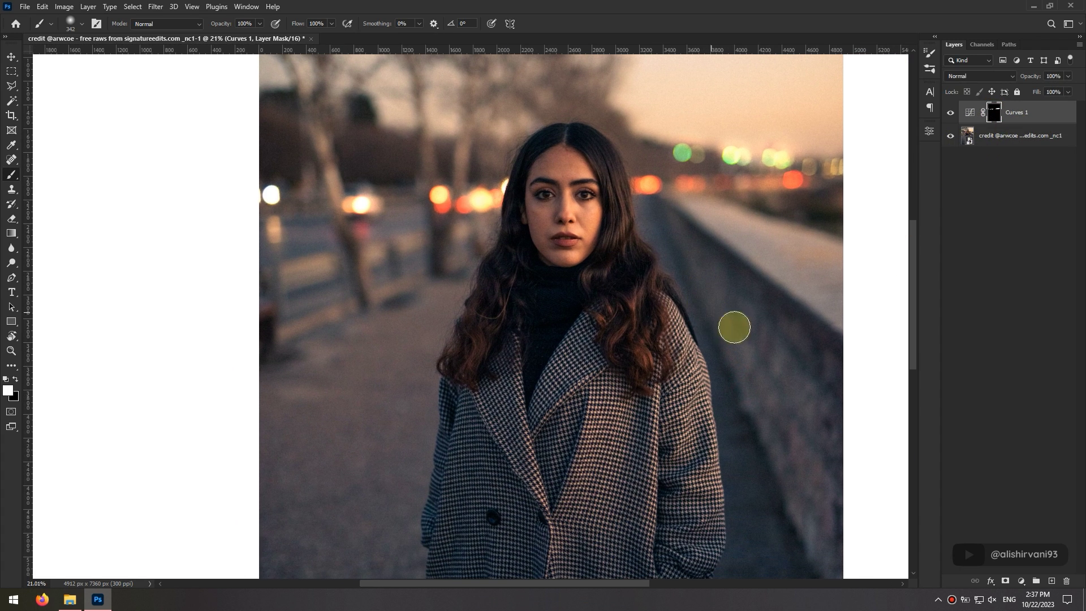
pyautogui.hscroll(1, 734, 327)
pyautogui.click(1013, 144)
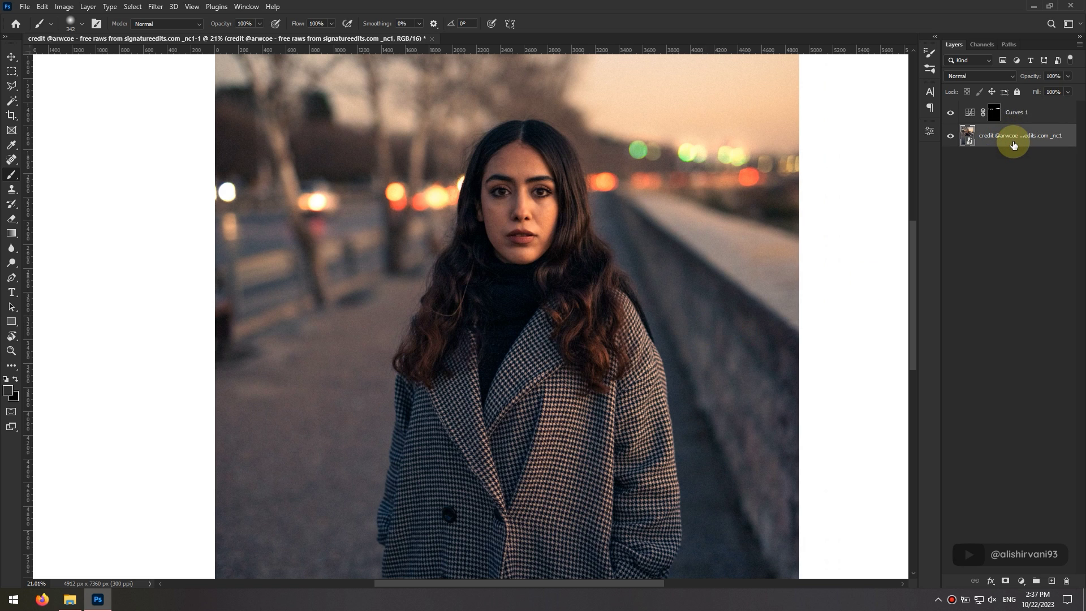
pyautogui.hotkey('ctrl', 'j')
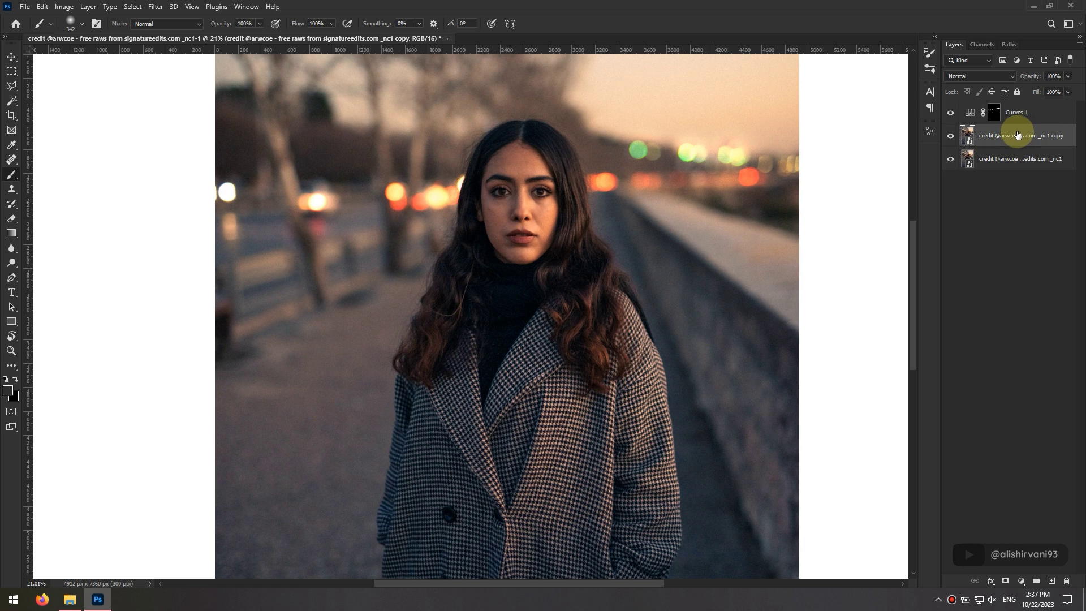
# - Rasterize the duplicated photo layer and set the Dodge tool's range to Highlights
pyautogui.rightClick(1018, 135)
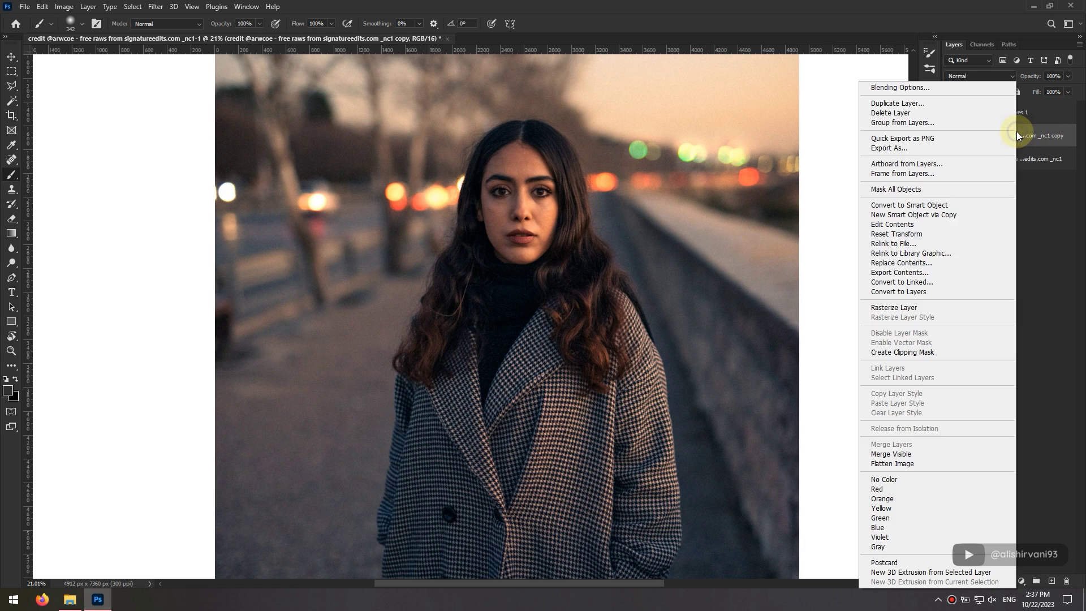
pyautogui.click(916, 310)
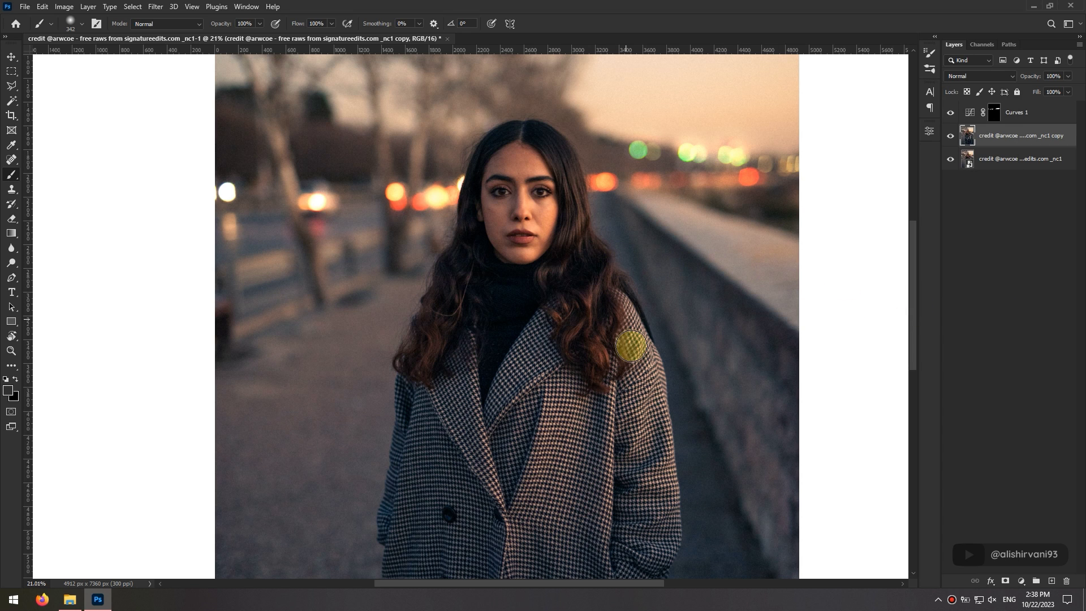
pyautogui.moveTo(612, 309); pyautogui.dragTo(649, 301)
pyautogui.scroll(2, 649, 301)
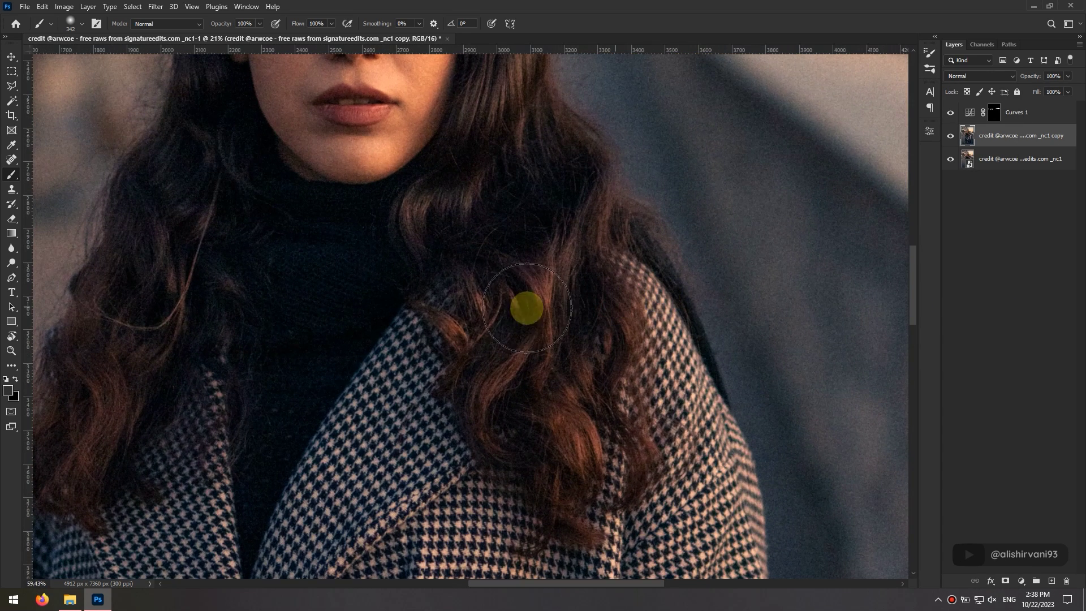
pyautogui.click(12, 263)
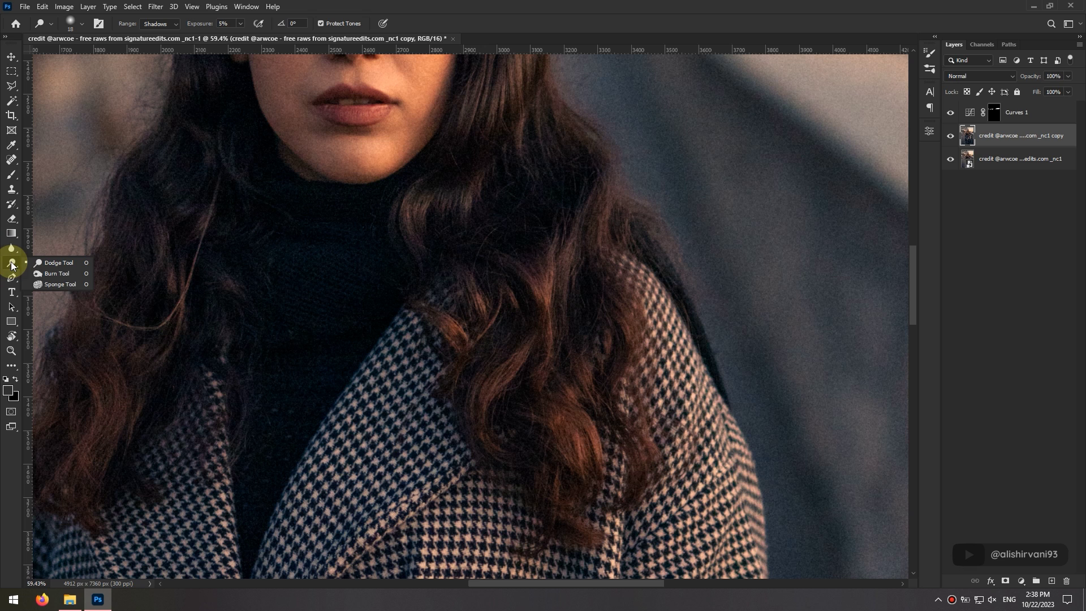
pyautogui.click(12, 262)
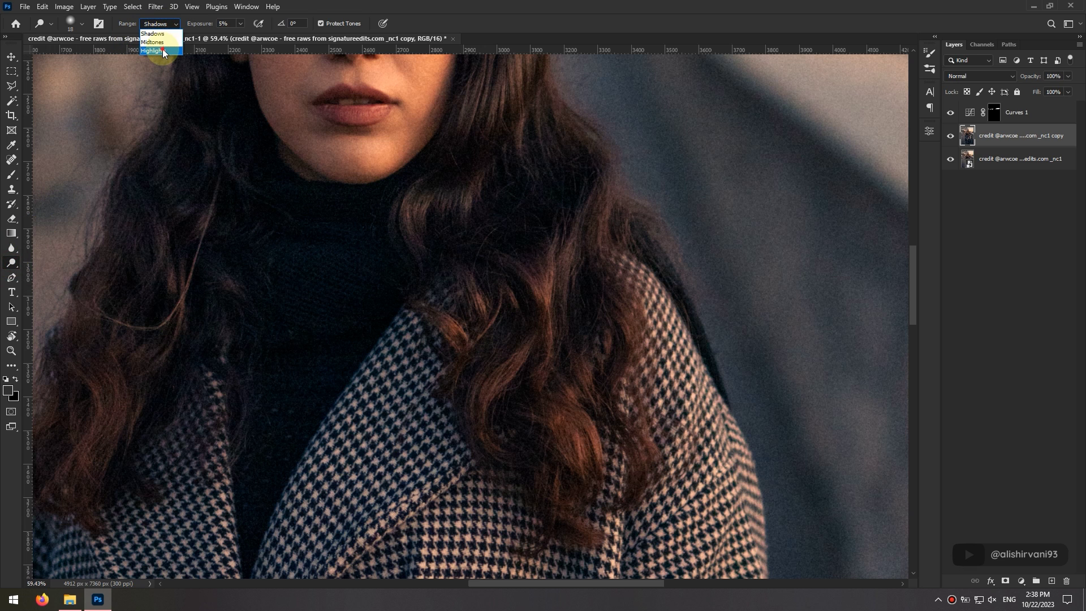
pyautogui.click(162, 50)
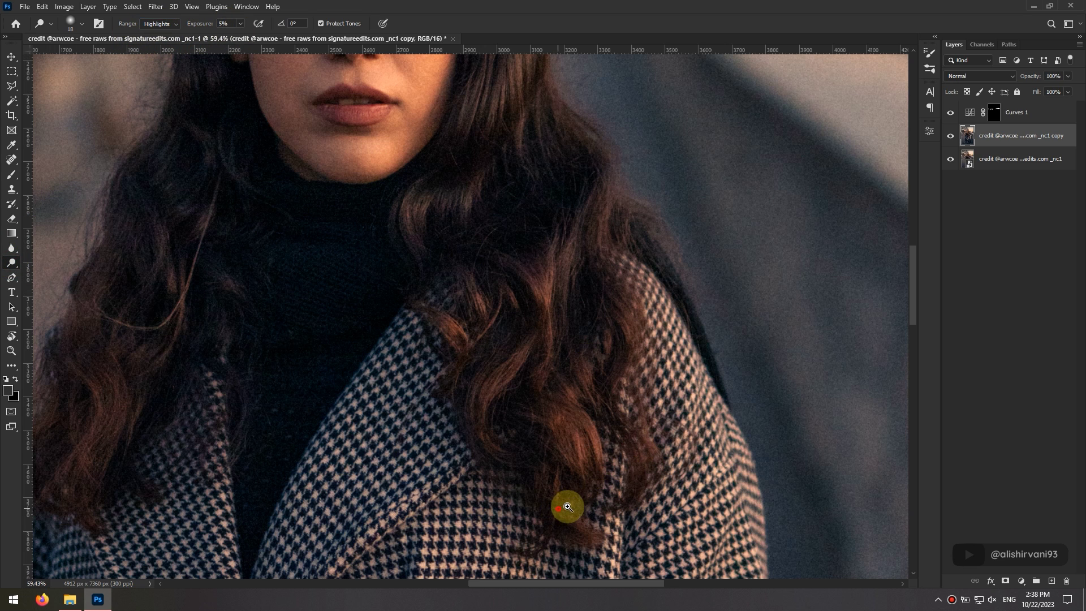
# - Dodge the highlights along the wavy hair strands over the coat's shoulder and on both sides of the woman's face
pyautogui.moveTo(567, 507); pyautogui.dragTo(591, 505)
pyautogui.moveTo(558, 417); pyautogui.dragTo(584, 416)
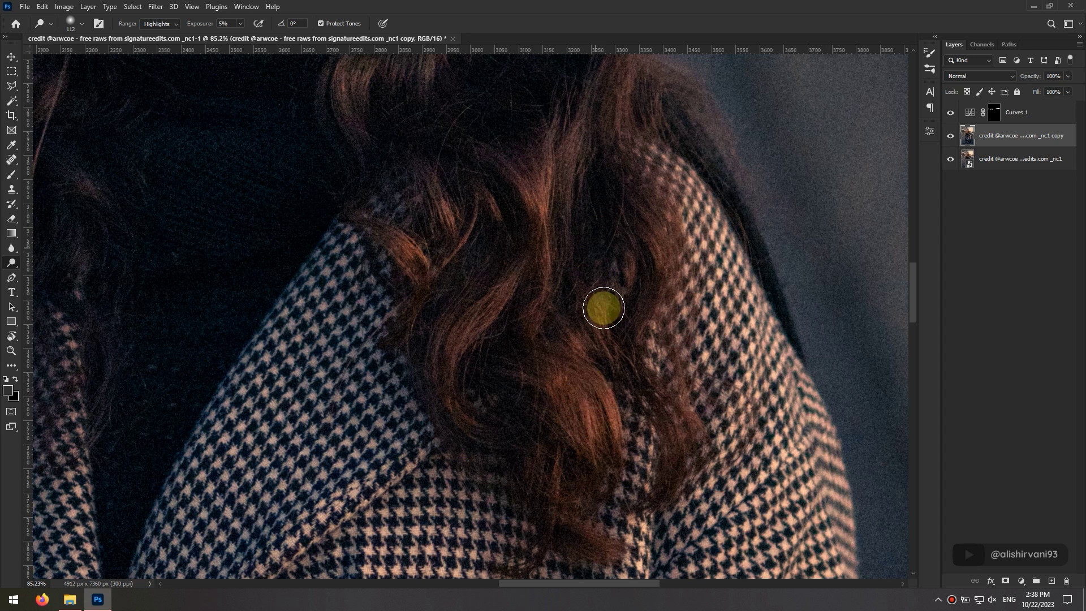
pyautogui.moveTo(604, 308)
pyautogui.mouseDown()
pyautogui.moveTo(574, 347)
pyautogui.moveTo(577, 405)
pyautogui.moveTo(587, 436)
pyautogui.moveTo(595, 431)
pyautogui.moveTo(575, 502)
pyautogui.moveTo(555, 328)
pyautogui.moveTo(489, 223)
pyautogui.moveTo(505, 365)
pyautogui.mouseUp()
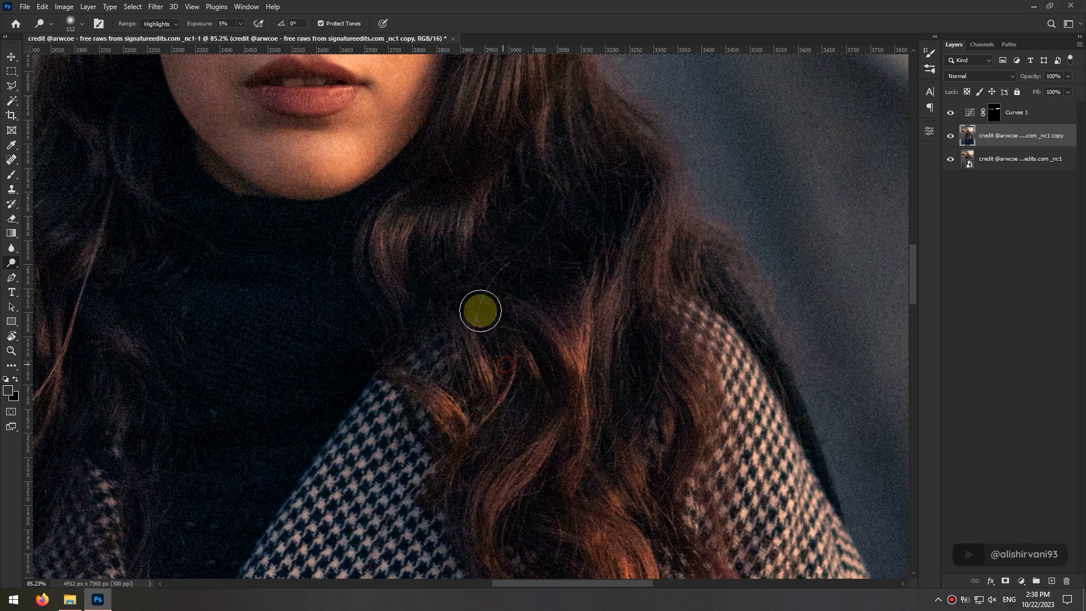
pyautogui.moveTo(589, 136); pyautogui.dragTo(515, 360)
pyautogui.moveTo(476, 201); pyautogui.dragTo(526, 450)
pyautogui.moveTo(238, 569); pyautogui.dragTo(591, 260)
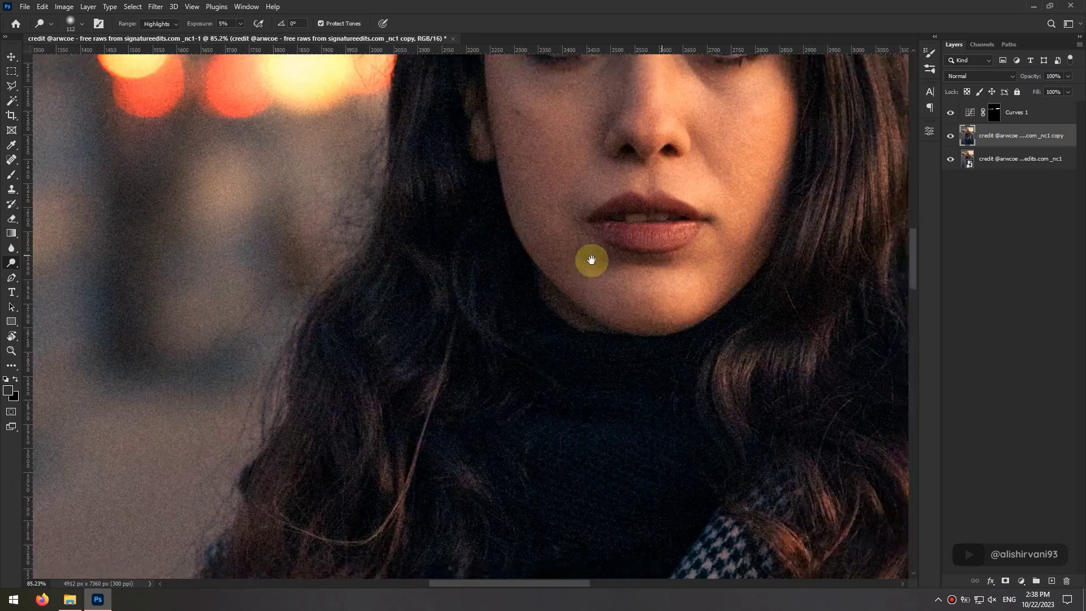
pyautogui.moveTo(364, 497); pyautogui.dragTo(498, 155)
pyautogui.moveTo(417, 285); pyautogui.dragTo(490, 532)
# - Dodge the highlights in the woman's eyes and on her lips, resizing the soft brush to fit each area
pyautogui.scroll(3, 684, 170)
pyautogui.moveTo(553, 320)
pyautogui.mouseDown()
pyautogui.moveTo(492, 324)
pyautogui.moveTo(547, 347)
pyautogui.moveTo(587, 346)
pyautogui.moveTo(536, 345)
pyautogui.moveTo(588, 334)
pyautogui.moveTo(543, 343)
pyautogui.moveTo(549, 327)
pyautogui.moveTo(588, 327)
pyautogui.moveTo(526, 336)
pyautogui.moveTo(605, 321)
pyautogui.moveTo(588, 335)
pyautogui.moveTo(527, 339)
pyautogui.moveTo(577, 334)
pyautogui.mouseUp()
pyautogui.scroll(2, 555, 334)
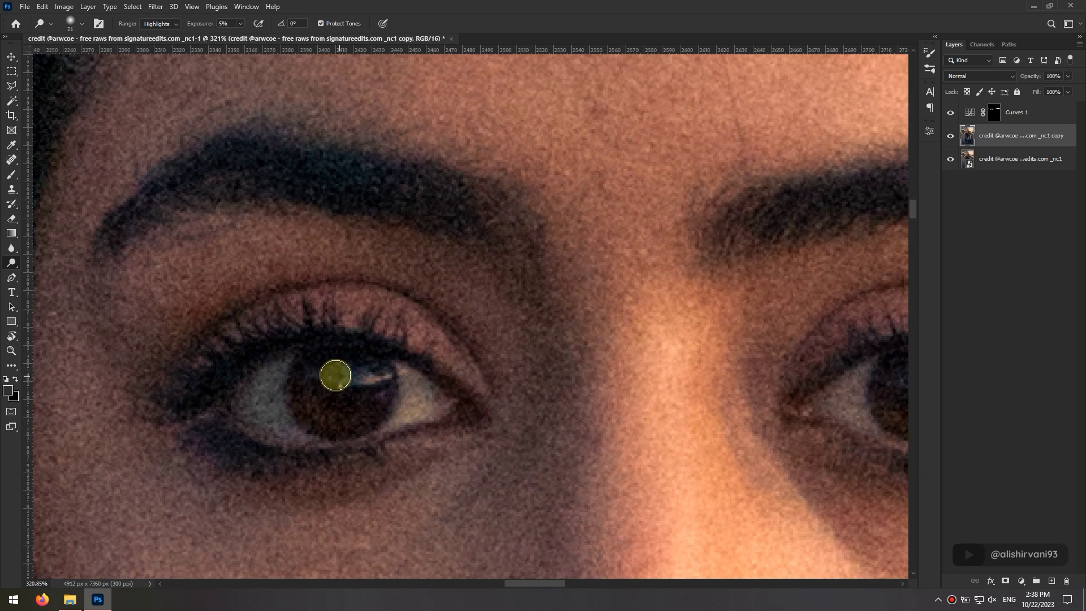
pyautogui.moveTo(462, 343); pyautogui.dragTo(388, 345)
pyautogui.moveTo(527, 451); pyautogui.dragTo(540, 345)
pyautogui.moveTo(540, 345); pyautogui.dragTo(592, 347)
pyautogui.keyDown('alt'); pyautogui.rightClick(405, 382); pyautogui.keyUp('alt')
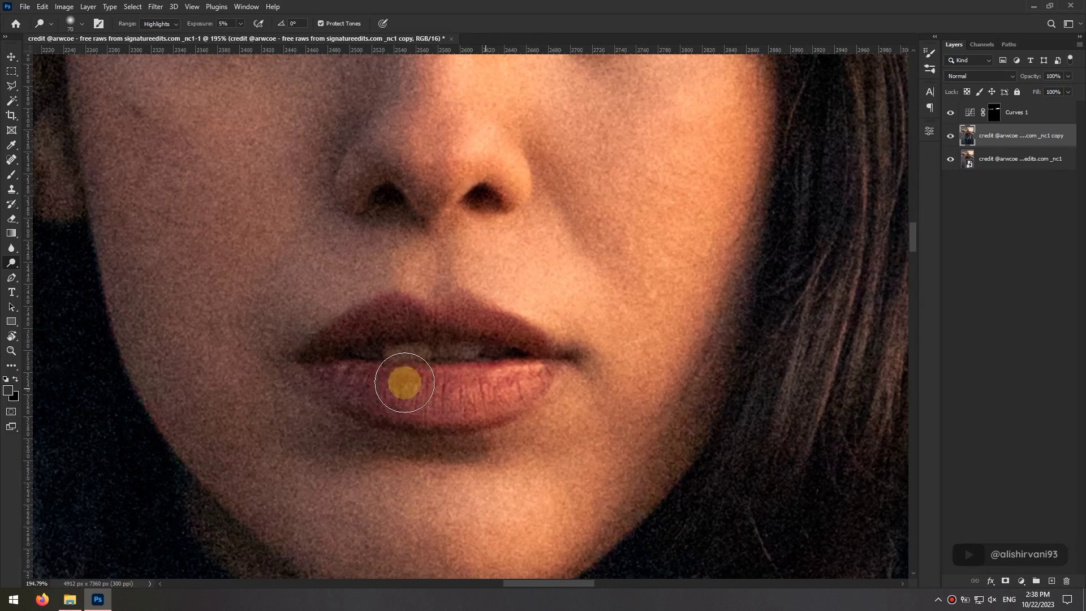
# - Remove the blemishes on the forehead and cheek with the Content-Aware Spot Healing Brush
pyautogui.scroll(-8, 447, 364)
pyautogui.scroll(5, 640, 320)
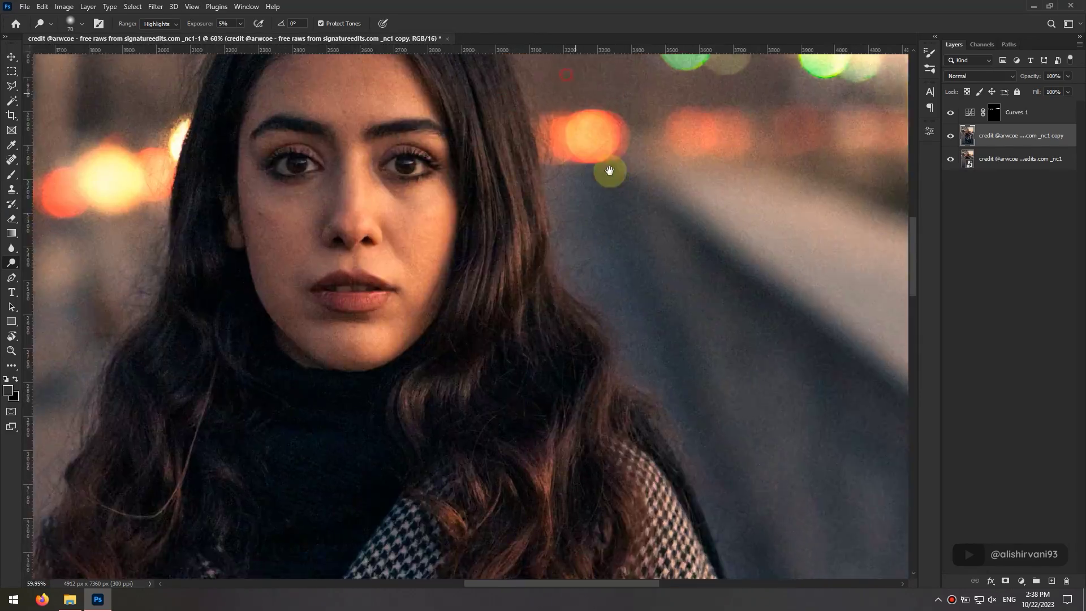
pyautogui.scroll(5, 609, 170)
pyautogui.press('j')
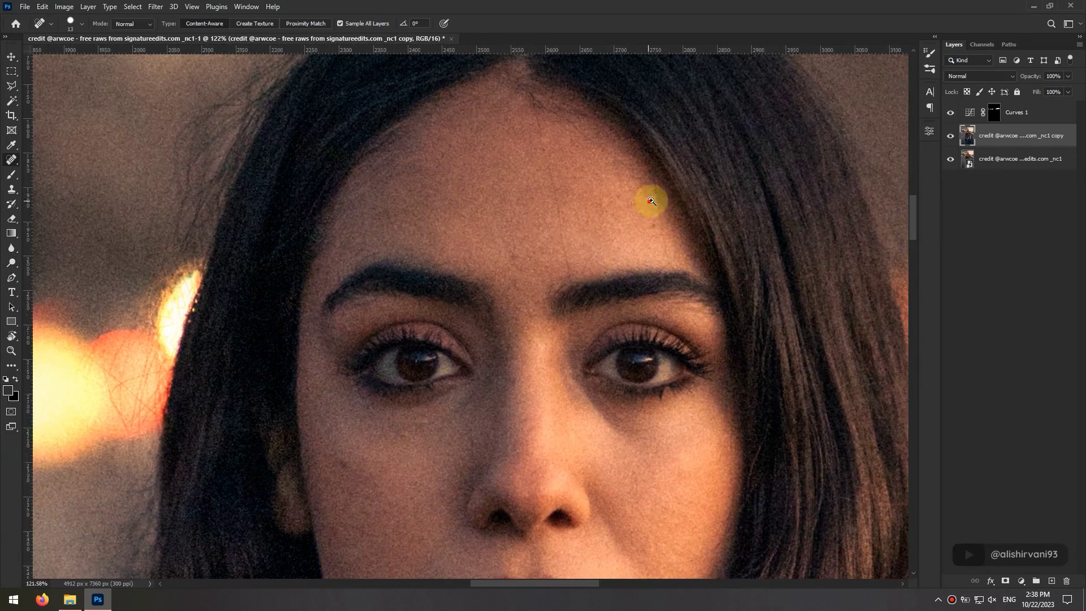
pyautogui.scroll(2, 651, 201)
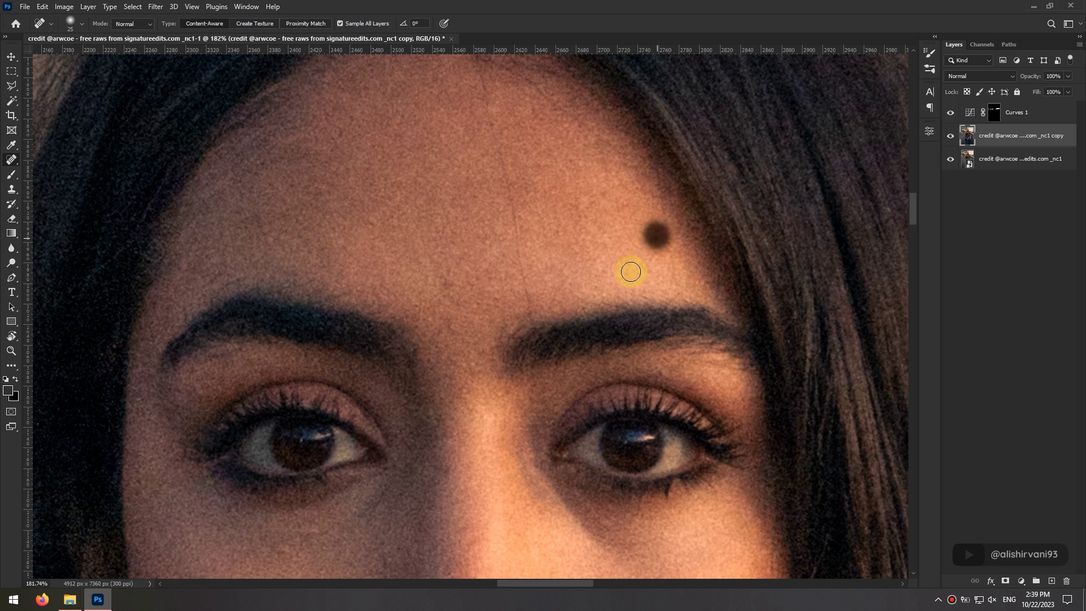
pyautogui.moveTo(465, 242); pyautogui.dragTo(492, 338)
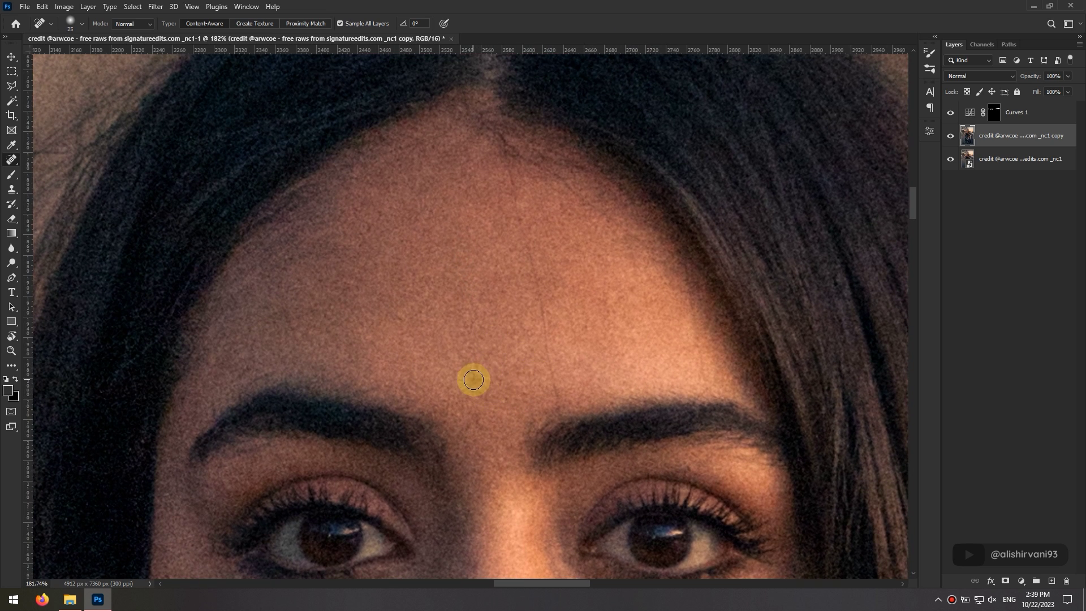
pyautogui.moveTo(474, 380); pyautogui.dragTo(478, 378)
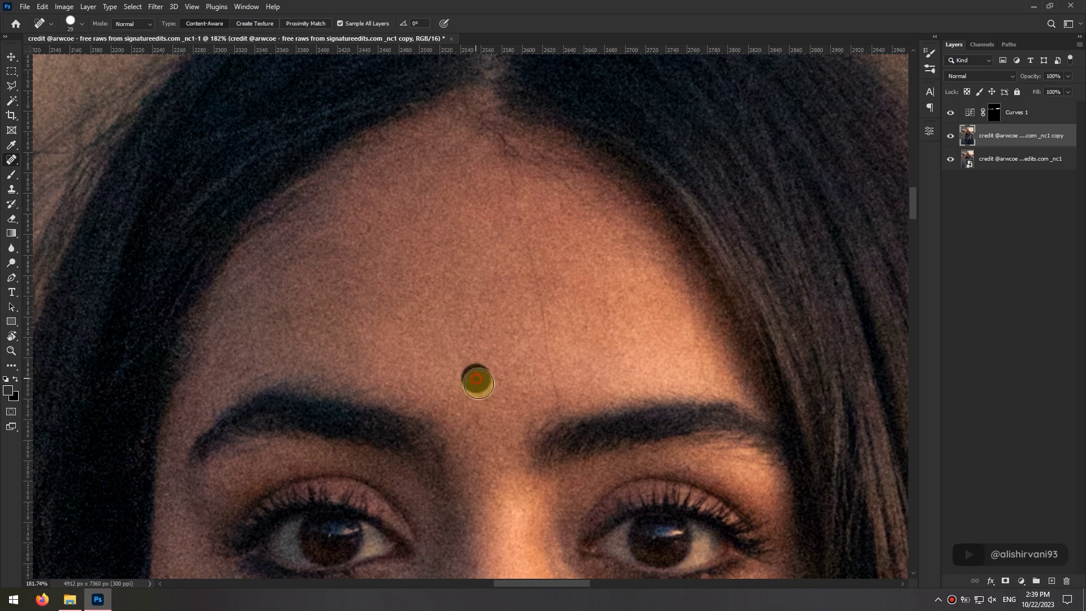
pyautogui.moveTo(356, 333)
pyautogui.mouseDown()
pyautogui.moveTo(521, 201)
pyautogui.moveTo(560, 119)
pyautogui.mouseUp()
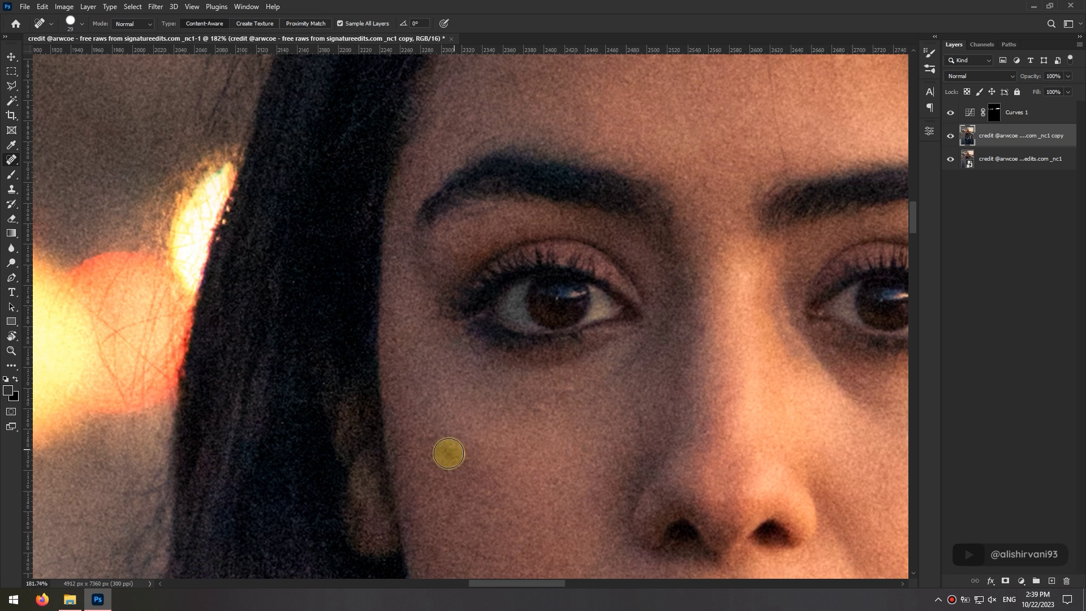
pyautogui.moveTo(706, 247); pyautogui.dragTo(574, 485)
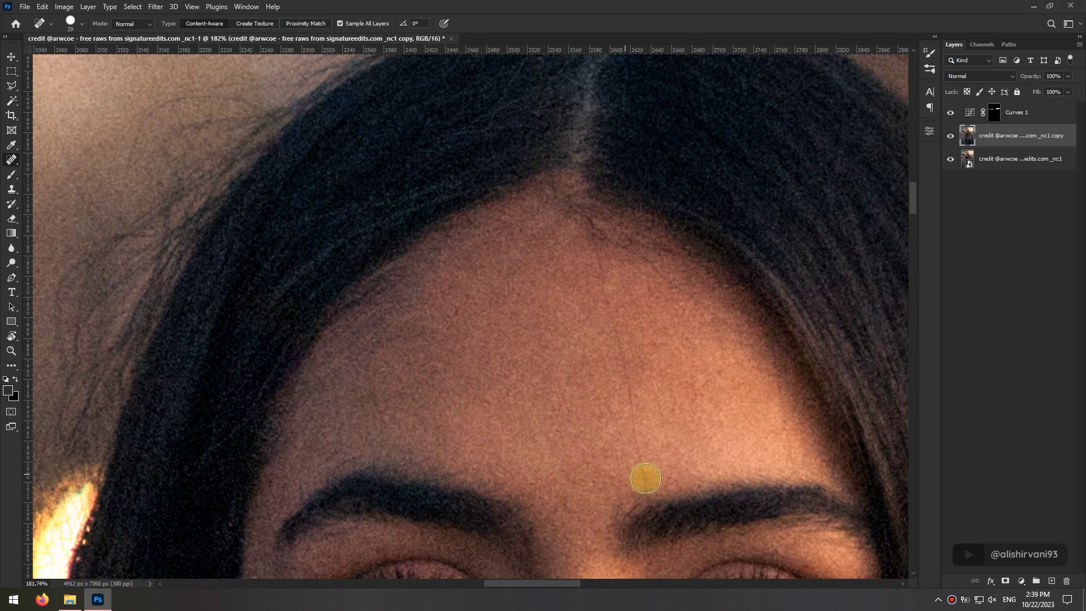
# - Heal the stray hairs across the forehead and along the hairline with a 10 px healing brush
pyautogui.moveTo(643, 475)
pyautogui.mouseDown()
pyautogui.moveTo(635, 485)
pyautogui.moveTo(648, 483)
pyautogui.mouseUp()
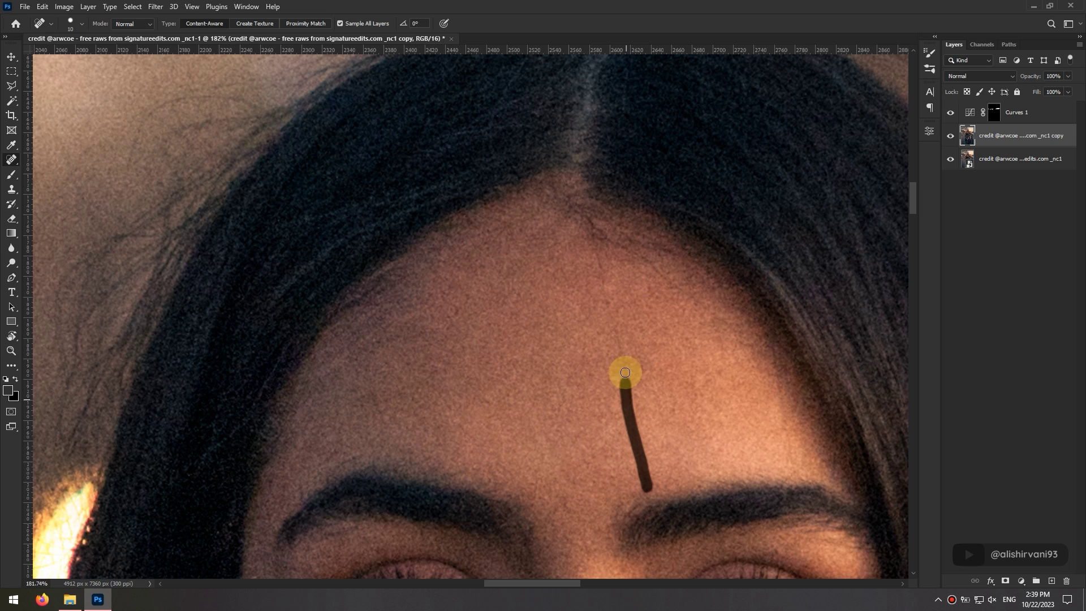
pyautogui.moveTo(597, 249); pyautogui.dragTo(582, 212)
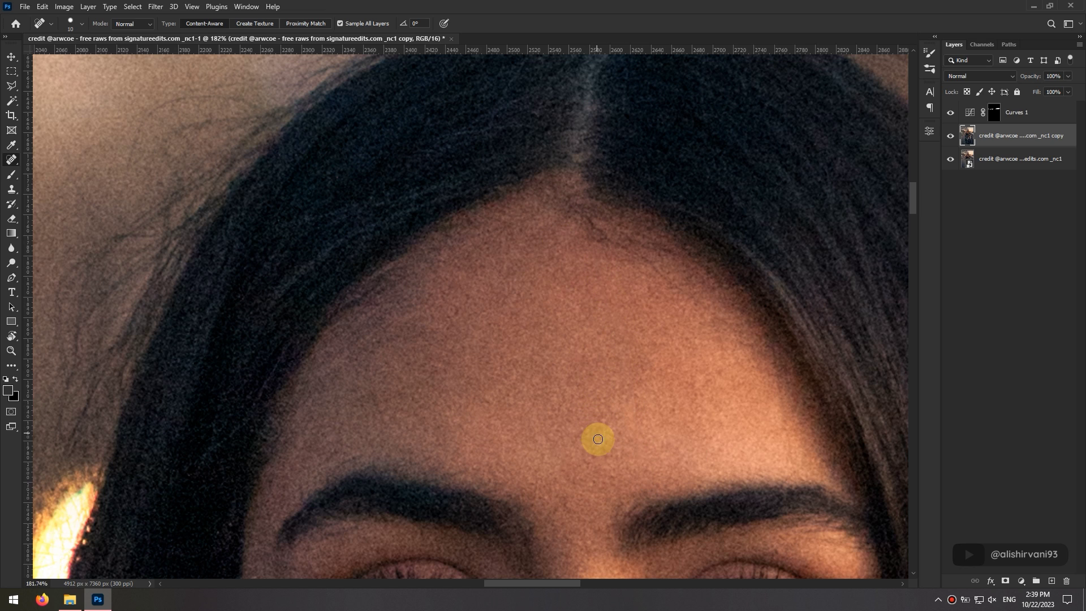
pyautogui.moveTo(652, 263); pyautogui.dragTo(689, 293)
pyautogui.moveTo(583, 224); pyautogui.dragTo(633, 249)
pyautogui.moveTo(713, 314); pyautogui.dragTo(786, 401)
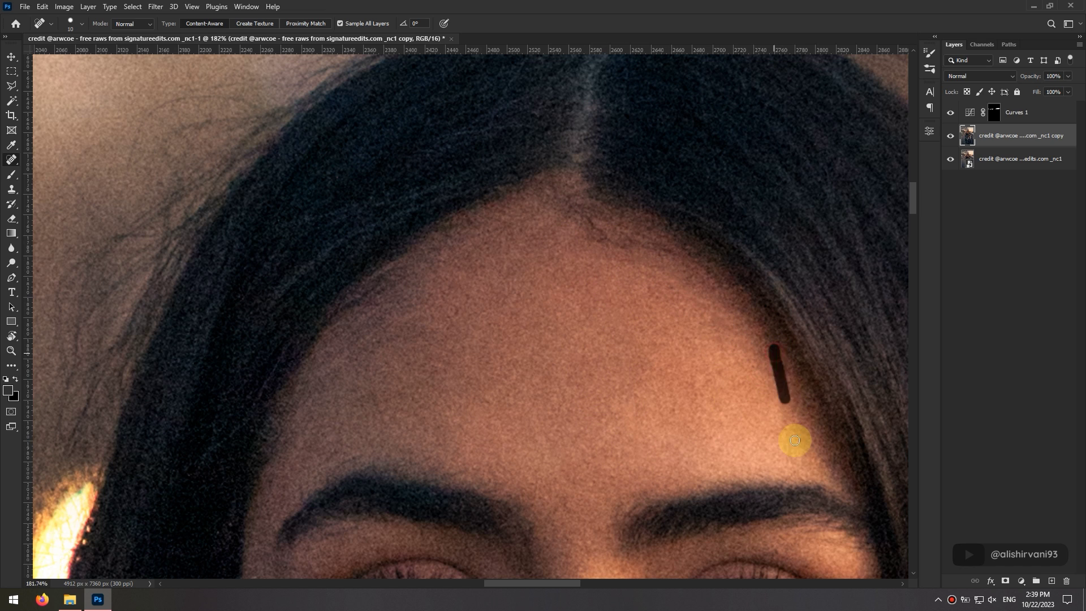
# - Heal small spots on the shaded side of the forehead with a slightly larger brush, and inspect the lower face for blemishes
pyautogui.moveTo(365, 454); pyautogui.dragTo(468, 322)
pyautogui.moveTo(557, 221)
pyautogui.mouseDown()
pyautogui.moveTo(540, 287)
pyautogui.moveTo(558, 249)
pyautogui.mouseUp()
pyautogui.press(']')
pyautogui.press(']')
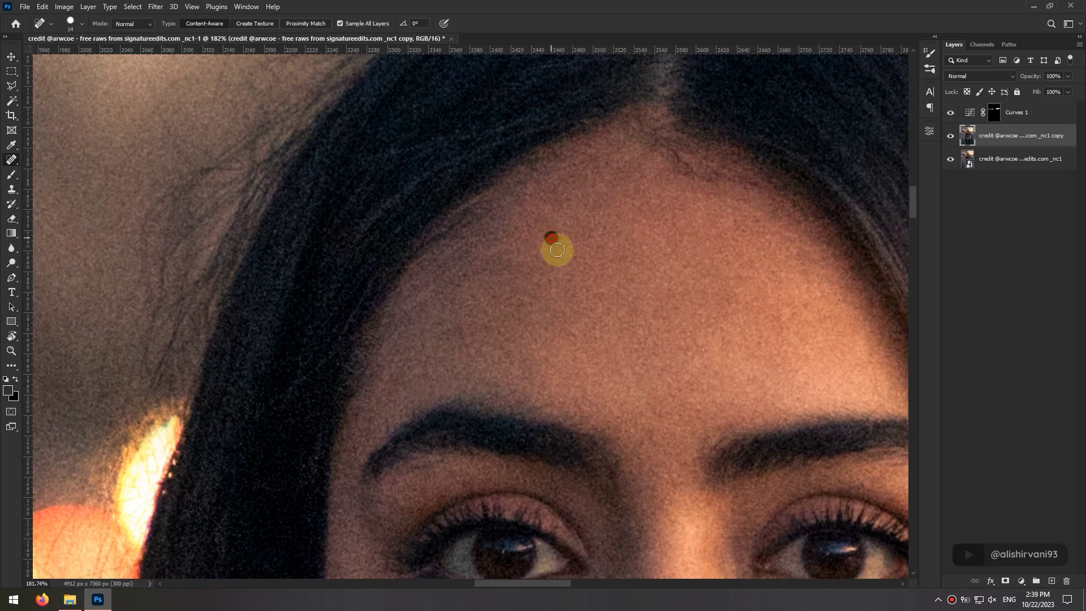
pyautogui.press(']')
pyautogui.press(']')
pyautogui.moveTo(444, 332); pyautogui.dragTo(453, 349)
pyautogui.moveTo(521, 302); pyautogui.dragTo(510, 236)
pyautogui.moveTo(523, 346)
pyautogui.mouseDown()
pyautogui.moveTo(540, 114)
pyautogui.moveTo(373, 184)
pyautogui.mouseUp()
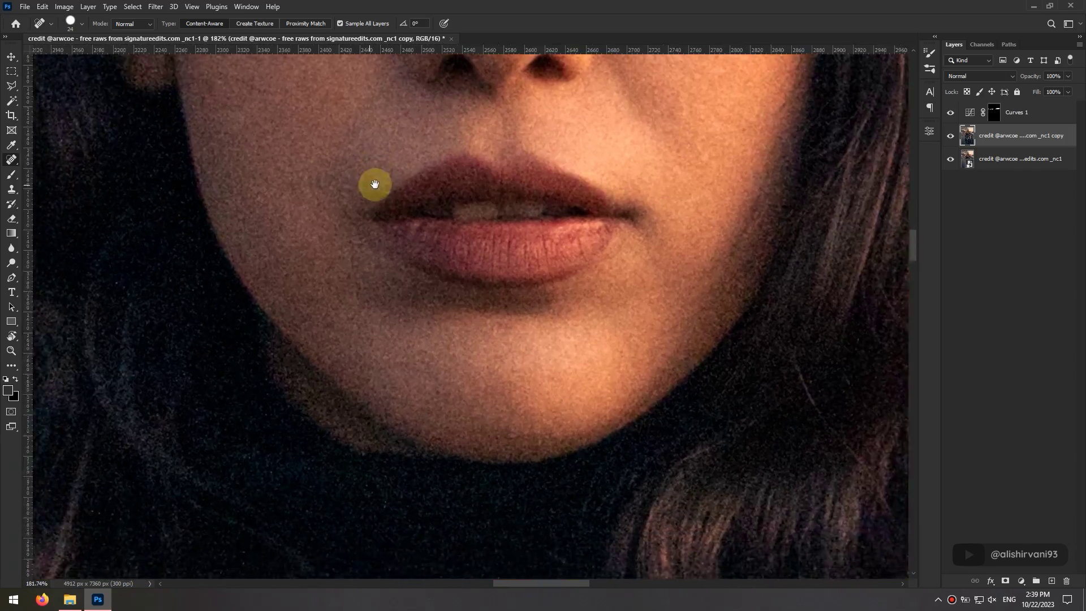
pyautogui.scroll(-8, 485, 281)
pyautogui.moveTo(448, 347); pyautogui.dragTo(534, 165)
pyautogui.moveTo(601, 297); pyautogui.dragTo(562, 394)
# - Crop all four sides of the portrait to 4248 x 5771 px, framing the woman from about the thighs up
pyautogui.scroll(-5, 686, 186)
pyautogui.hotkey('ctrl', '0')
pyautogui.press('c')
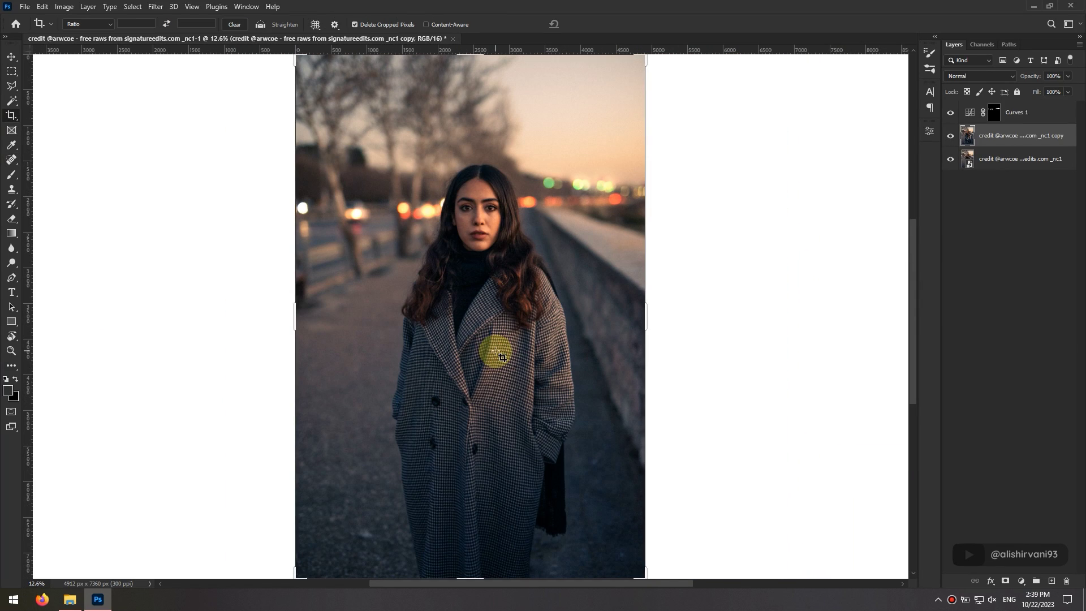
pyautogui.scroll(-1, 504, 208)
pyautogui.moveTo(470, 67); pyautogui.dragTo(480, 135)
pyautogui.moveTo(473, 537); pyautogui.dragTo(477, 517)
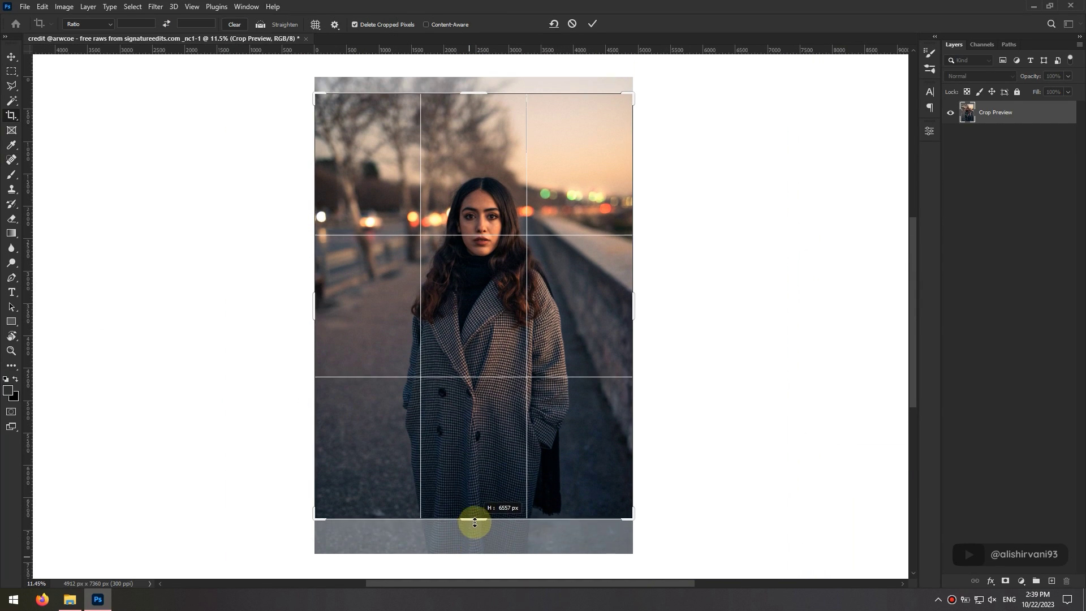
pyautogui.moveTo(315, 306); pyautogui.dragTo(342, 300)
pyautogui.moveTo(620, 295); pyautogui.dragTo(612, 290)
pyautogui.moveTo(460, 522); pyautogui.dragTo(473, 494)
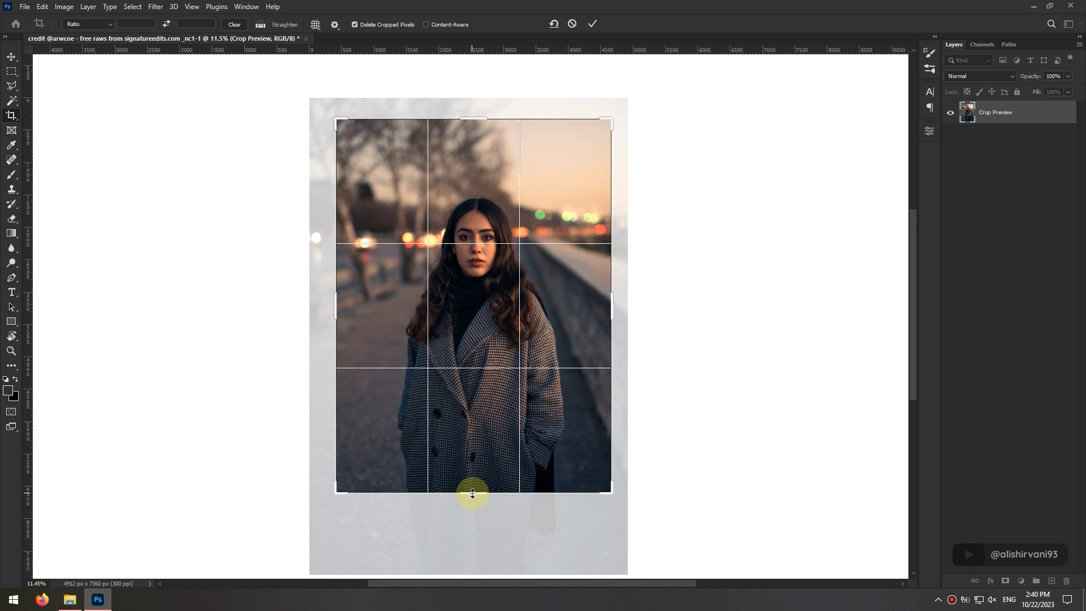
pyautogui.moveTo(472, 447); pyautogui.dragTo(472, 435)
pyautogui.press('Return')
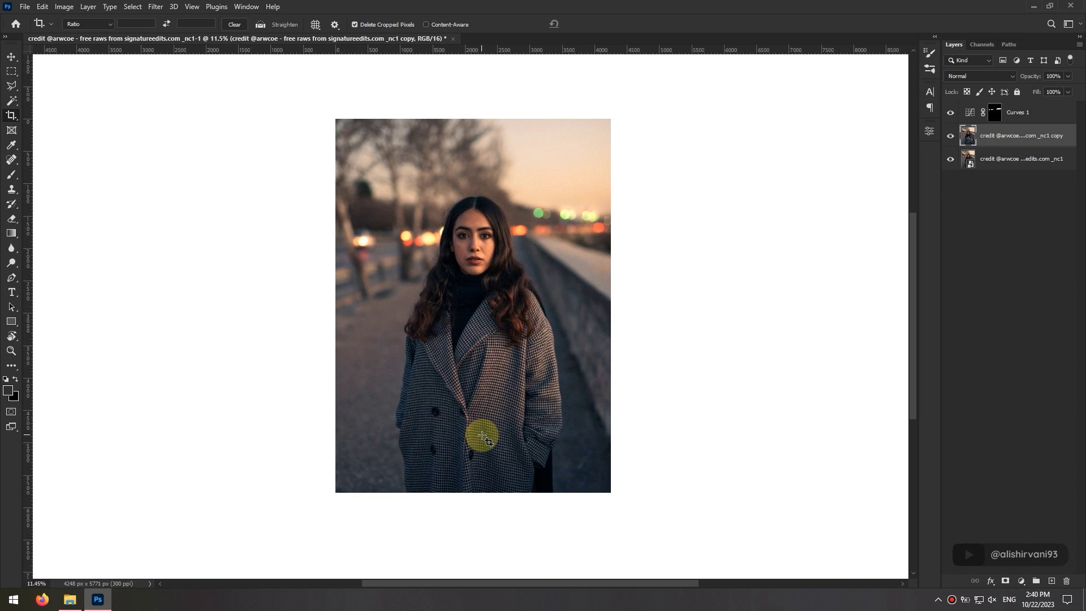
# - Switch to the File Explorer window showing the Golden Bokeh Photo Overlay Effects folder
pyautogui.moveTo(512, 389); pyautogui.dragTo(521, 383)
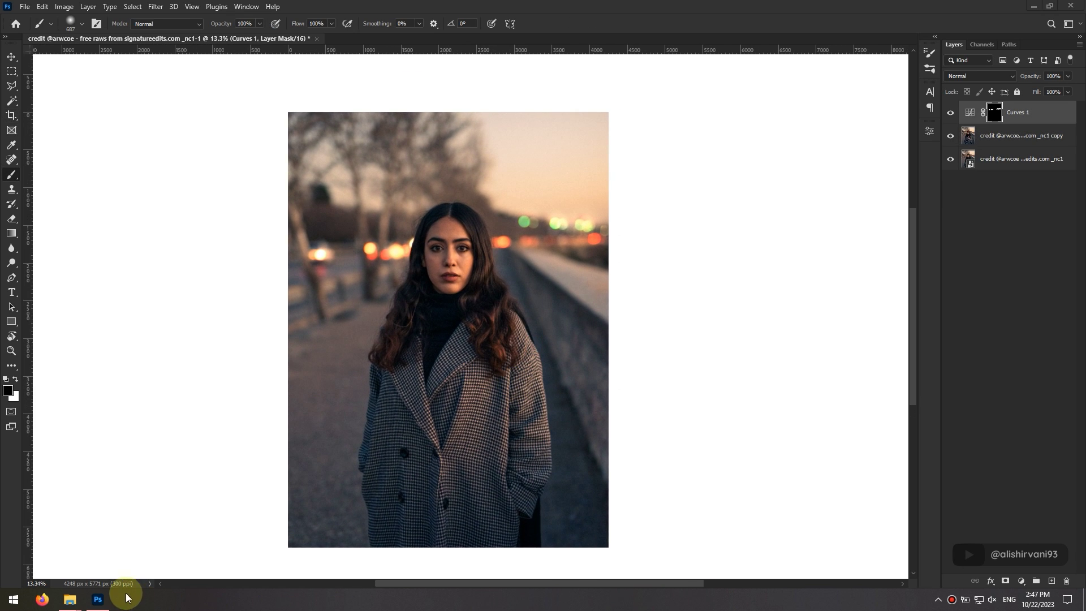
pyautogui.click(77, 606)
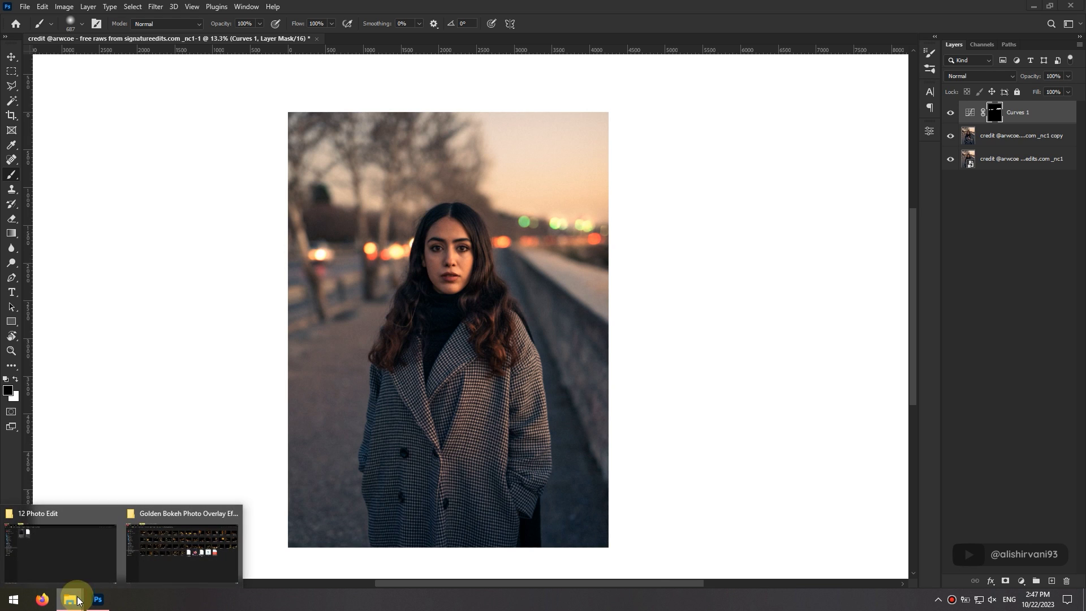
pyautogui.click(165, 541)
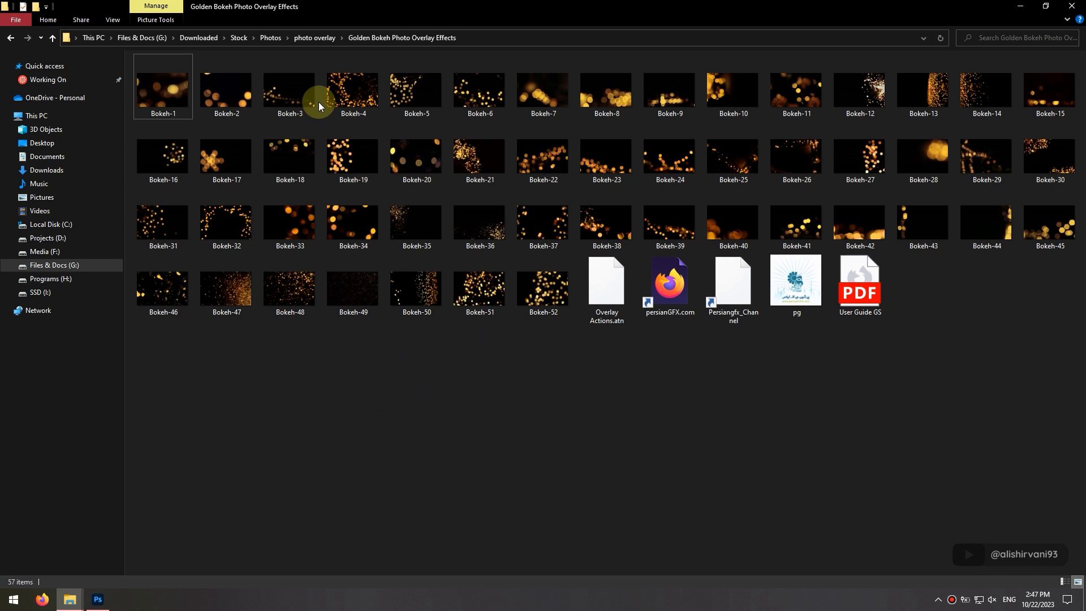
# - Try placing the Bokeh-37 overlay on the portrait
pyautogui.click(241, 108)
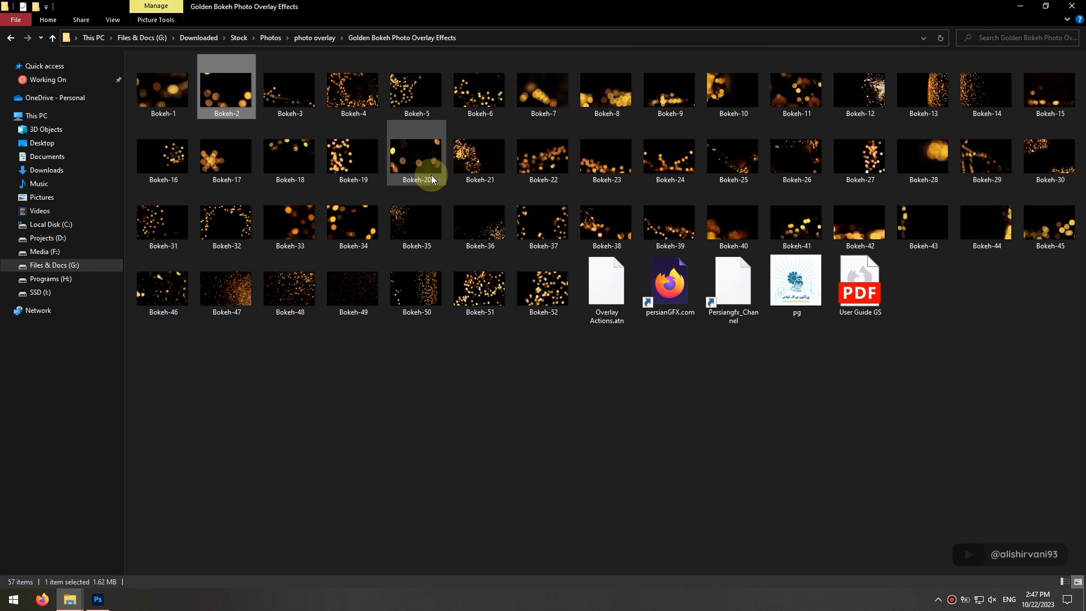
pyautogui.moveTo(540, 241); pyautogui.dragTo(428, 392)
pyautogui.press('Return')
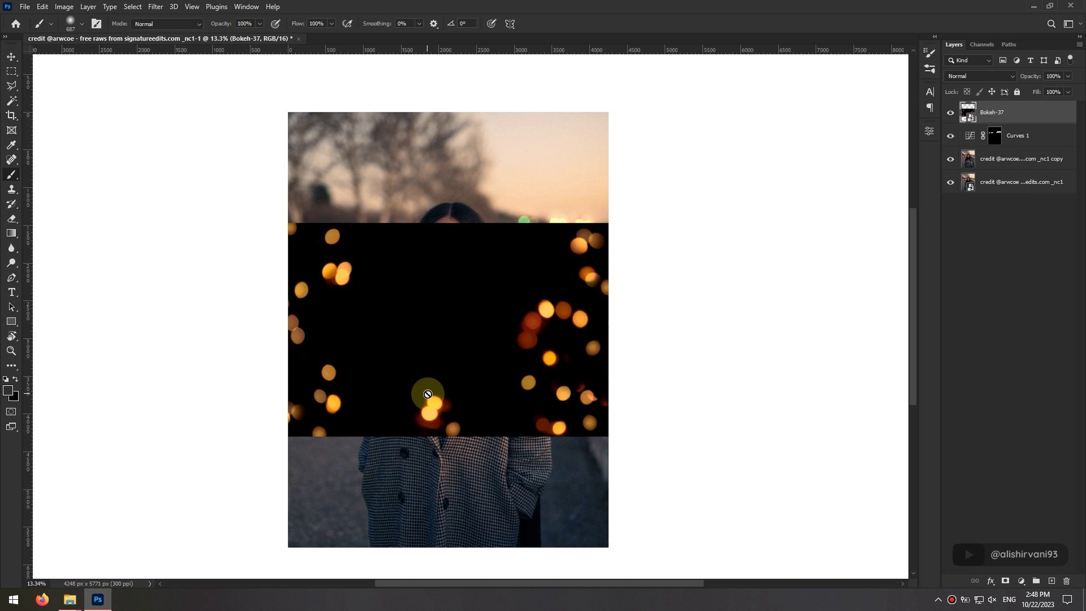
pyautogui.hotkey('ctrl', 'z')
# - Place the Bokeh-39 image from the overlay folder into the portrait document
pyautogui.hotkey('alt', 'Tab')
pyautogui.click(678, 229)
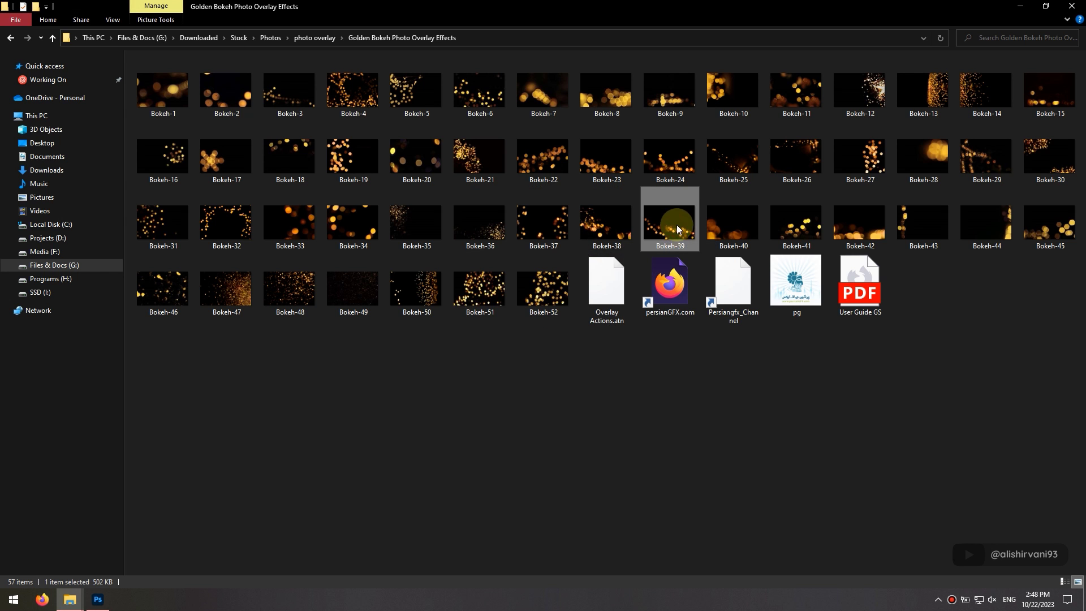
pyautogui.moveTo(679, 229); pyautogui.dragTo(586, 385)
# - Flip the Bokeh-39 overlay horizontally, tilt it, scale it to about 22.75% and position it across the upper half of the portrait
pyautogui.moveTo(667, 378); pyautogui.dragTo(658, 280)
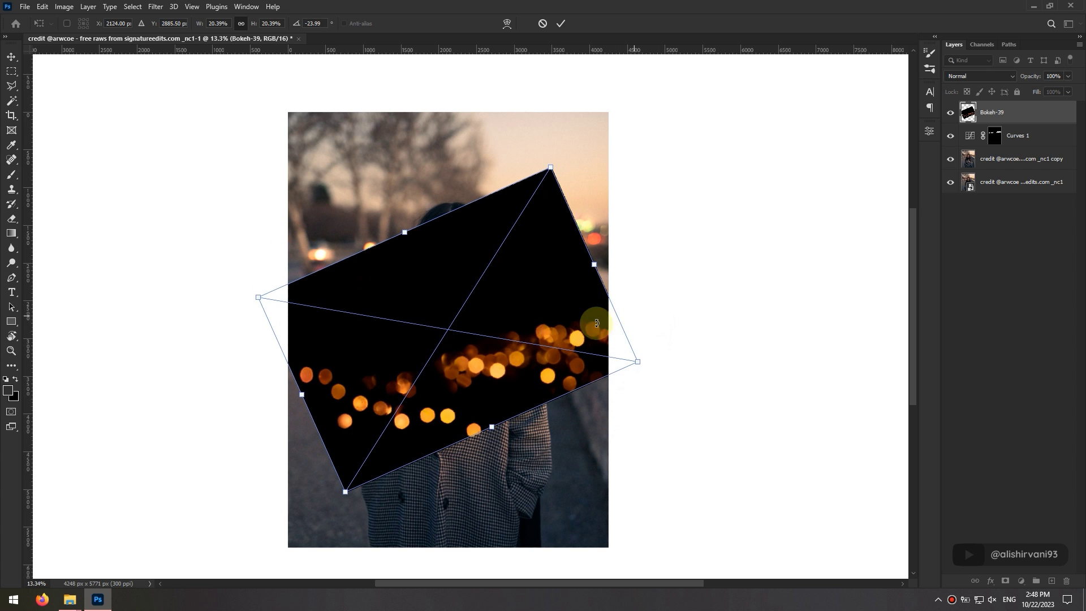
pyautogui.rightClick(578, 326)
pyautogui.click(638, 533)
pyautogui.moveTo(545, 420); pyautogui.dragTo(684, 310)
pyautogui.moveTo(517, 303); pyautogui.dragTo(510, 280)
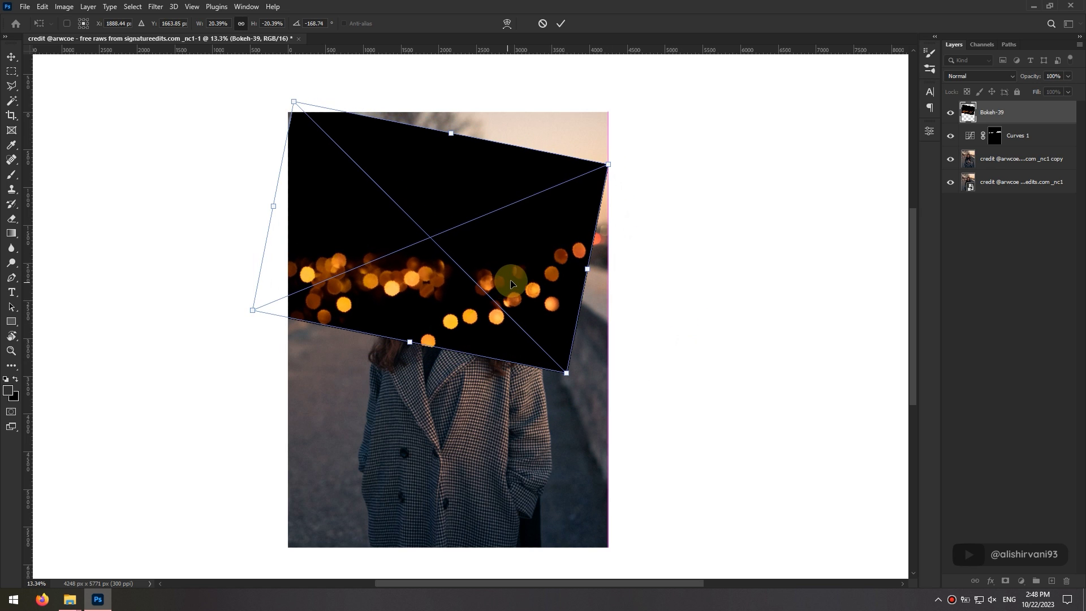
pyautogui.moveTo(610, 161)
pyautogui.mouseDown()
pyautogui.moveTo(626, 150)
pyautogui.moveTo(621, 158)
pyautogui.mouseUp()
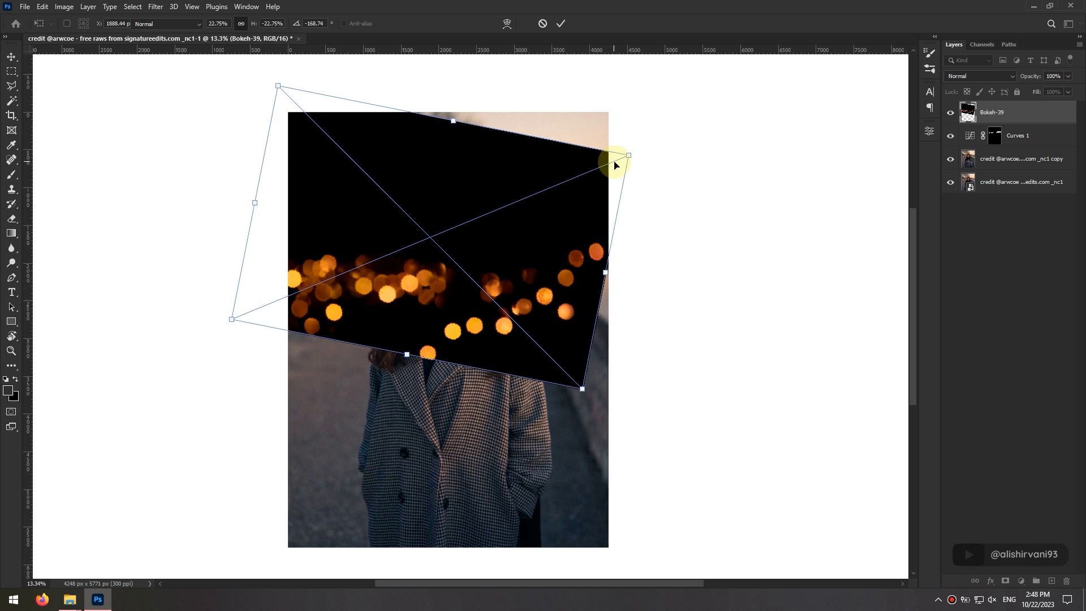
pyautogui.press('Return')
# - Set Bokeh-39 to Screen blending, add a layer mask and paint out its lights over the woman and the path
pyautogui.press('b')
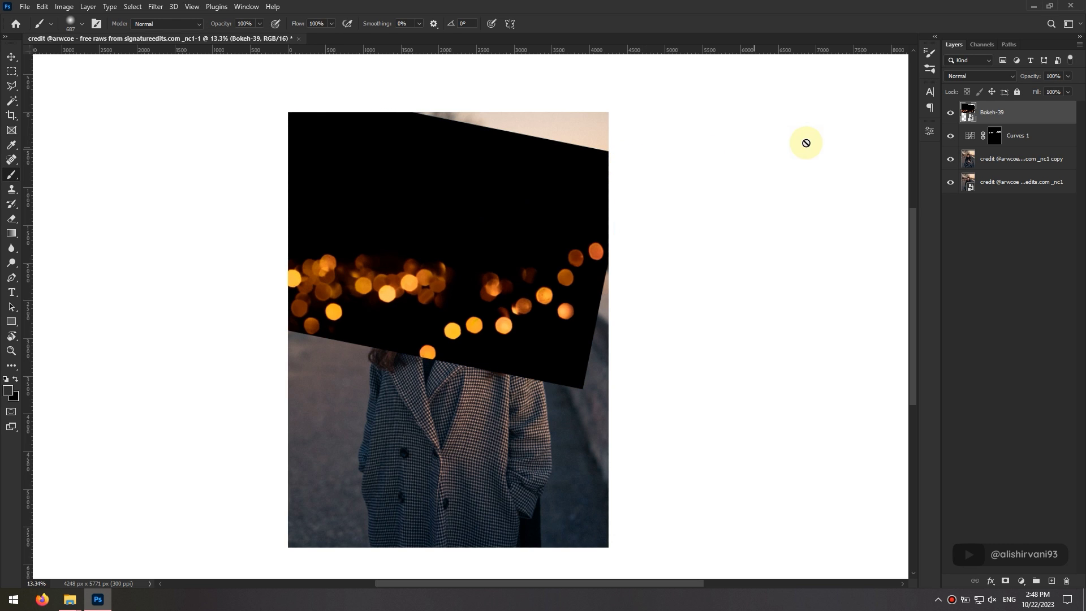
pyautogui.click(956, 76)
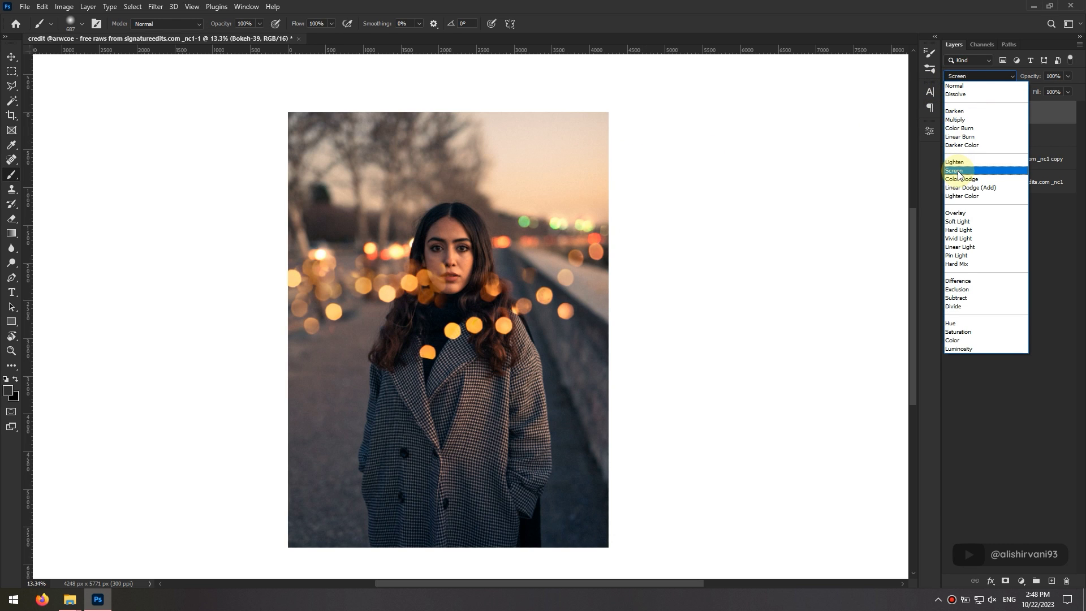
pyautogui.click(957, 173)
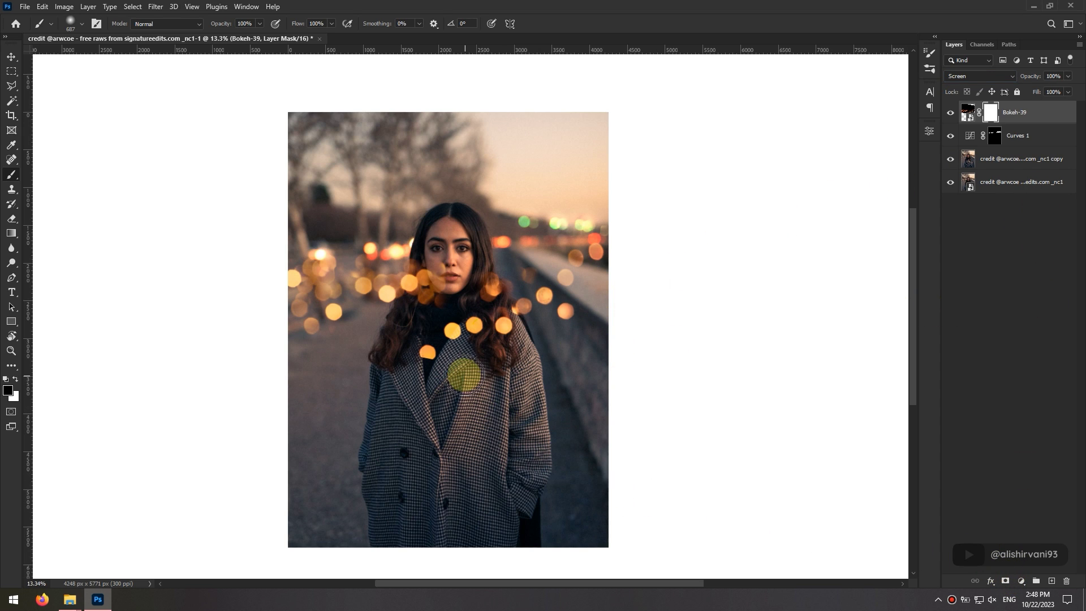
pyautogui.keyDown('alt'); pyautogui.rightClick(438, 352); pyautogui.keyUp('alt')
pyautogui.moveTo(467, 319)
pyautogui.mouseDown()
pyautogui.moveTo(498, 308)
pyautogui.moveTo(520, 321)
pyautogui.moveTo(498, 346)
pyautogui.moveTo(515, 308)
pyautogui.moveTo(543, 289)
pyautogui.moveTo(573, 316)
pyautogui.moveTo(572, 298)
pyautogui.moveTo(418, 305)
pyautogui.moveTo(361, 297)
pyautogui.moveTo(300, 330)
pyautogui.moveTo(327, 315)
pyautogui.mouseUp()
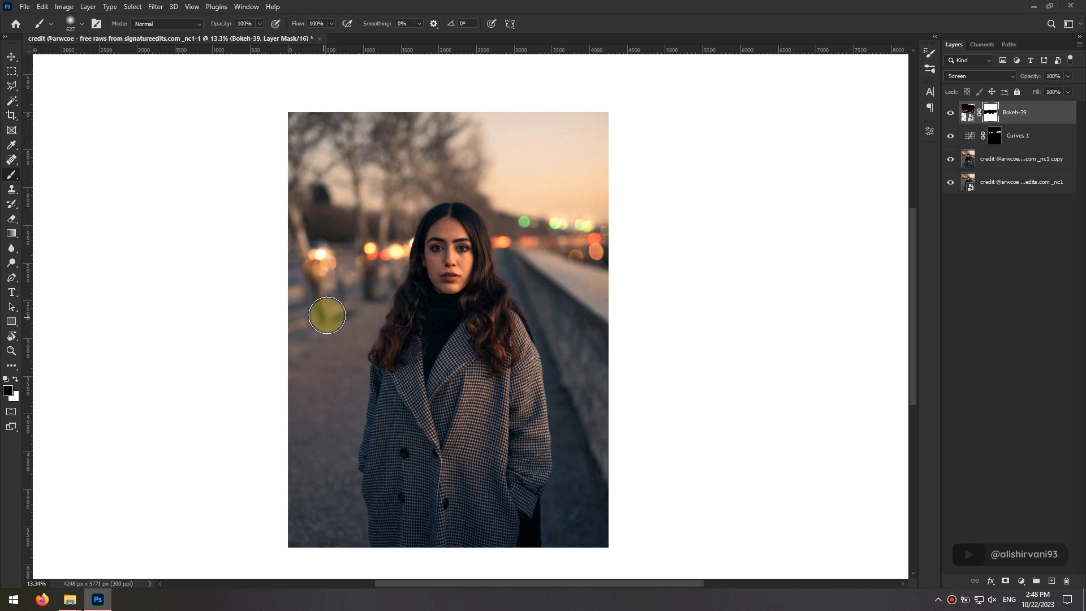
# - Compare the portrait with and without the Bokeh-39 overlay, ending with that layer hidden
pyautogui.click(950, 112)
pyautogui.click(950, 112)
pyautogui.click(950, 112)
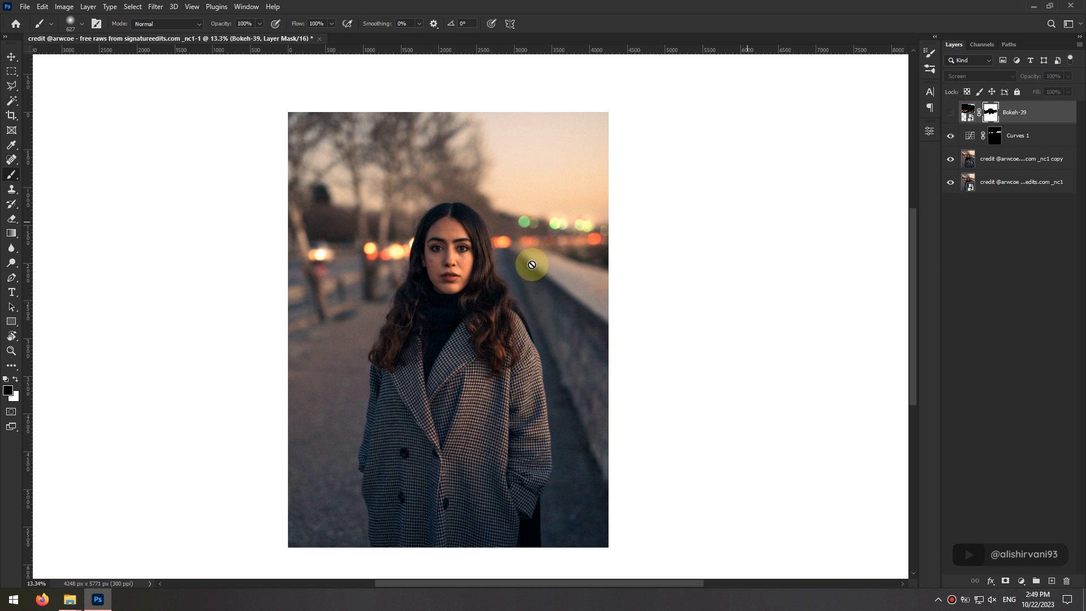
# - Place the Bokeh-11 image from the overlay folder, move it to the portrait's lower edge and set its blending to Screen
pyautogui.hotkey('alt', 'Tab')
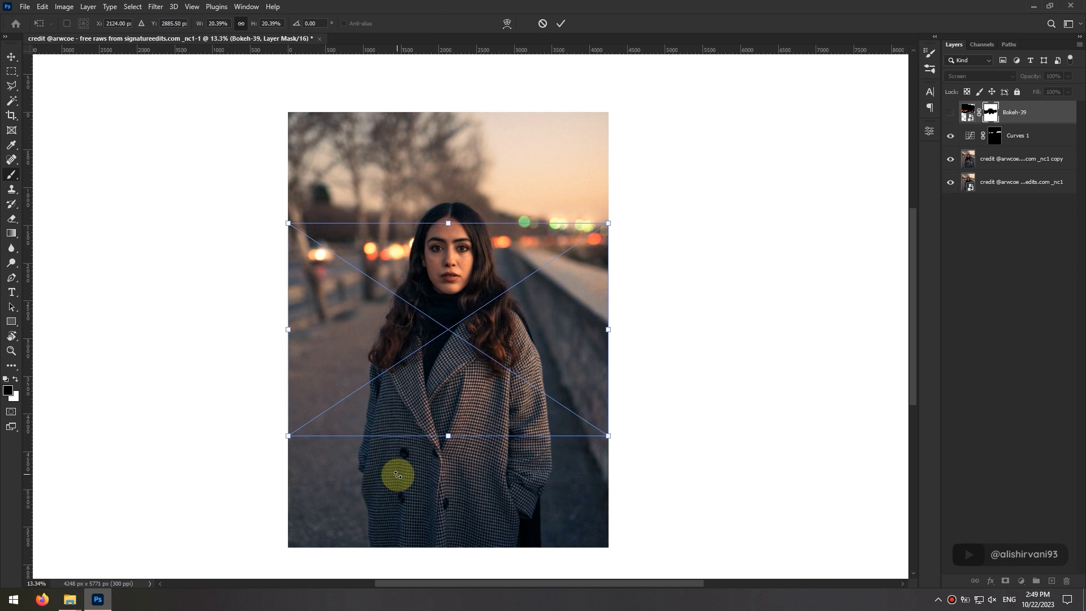
pyautogui.press('Return')
pyautogui.moveTo(468, 413); pyautogui.dragTo(468, 523)
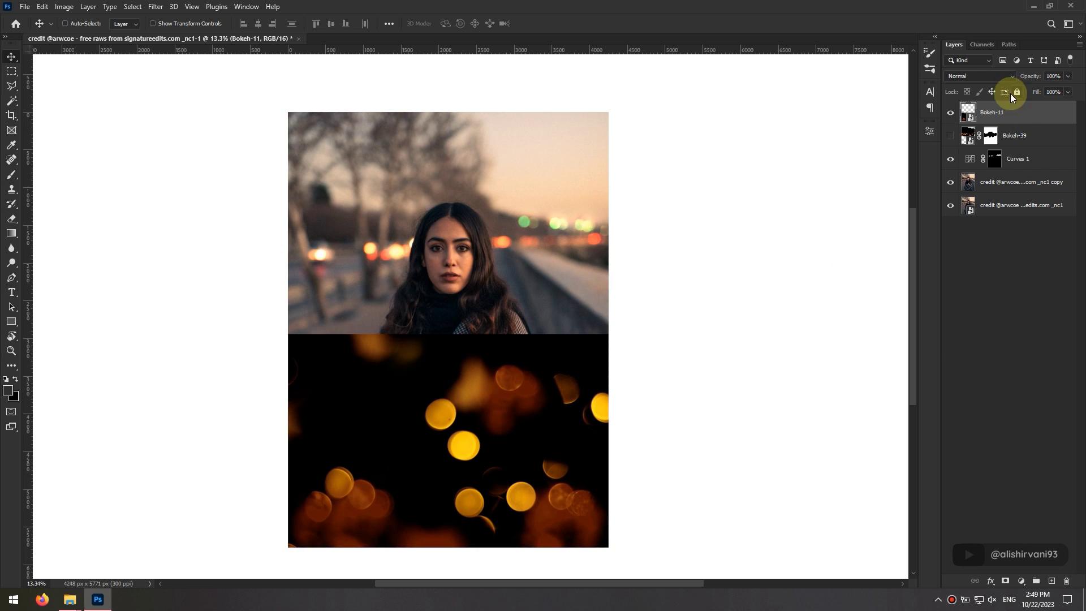
pyautogui.click(981, 76)
pyautogui.click(954, 170)
# - Enlarge the Bokeh-11 overlay upward and outward until it extends past both side edges of the portrait
pyautogui.hotkey('ctrl', 't')
pyautogui.moveTo(289, 333); pyautogui.dragTo(243, 296)
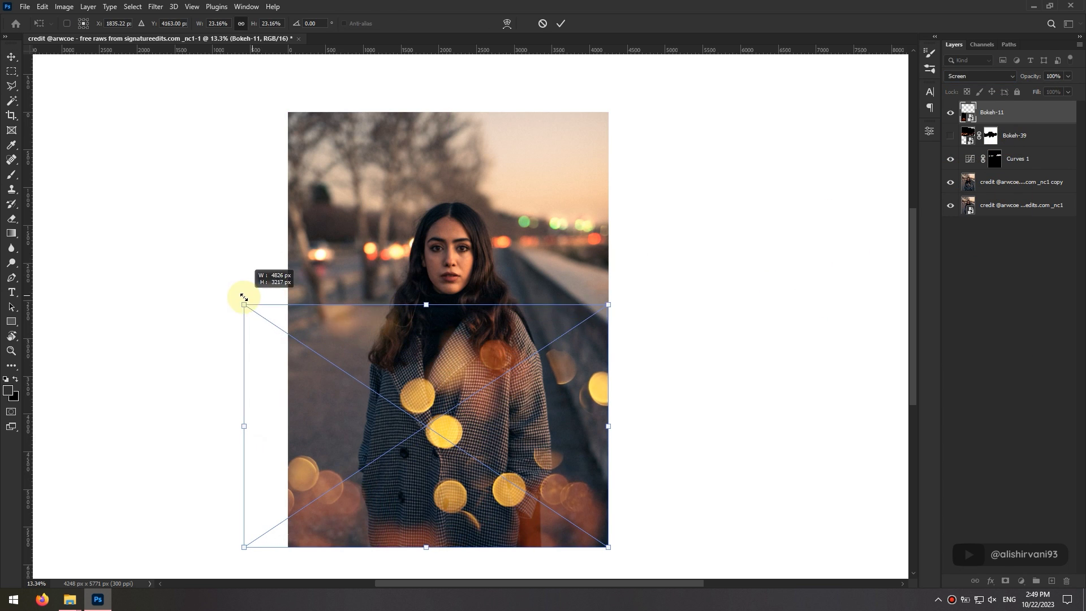
pyautogui.moveTo(608, 296); pyautogui.dragTo(628, 288)
pyautogui.press('Return')
# - Add a layer mask to Bokeh-11 and paint out its lights over the coat, hair and wall, keeping the lower glow
pyautogui.click(1005, 580)
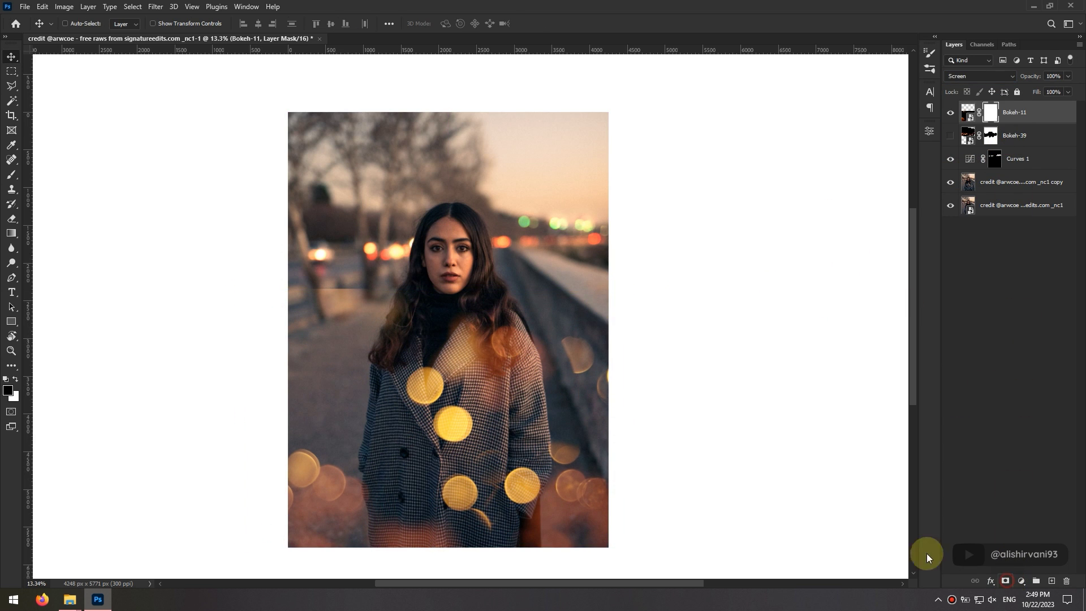
pyautogui.press('b')
pyautogui.moveTo(478, 458)
pyautogui.mouseDown()
pyautogui.moveTo(413, 368)
pyautogui.moveTo(498, 376)
pyautogui.moveTo(487, 333)
pyautogui.mouseUp()
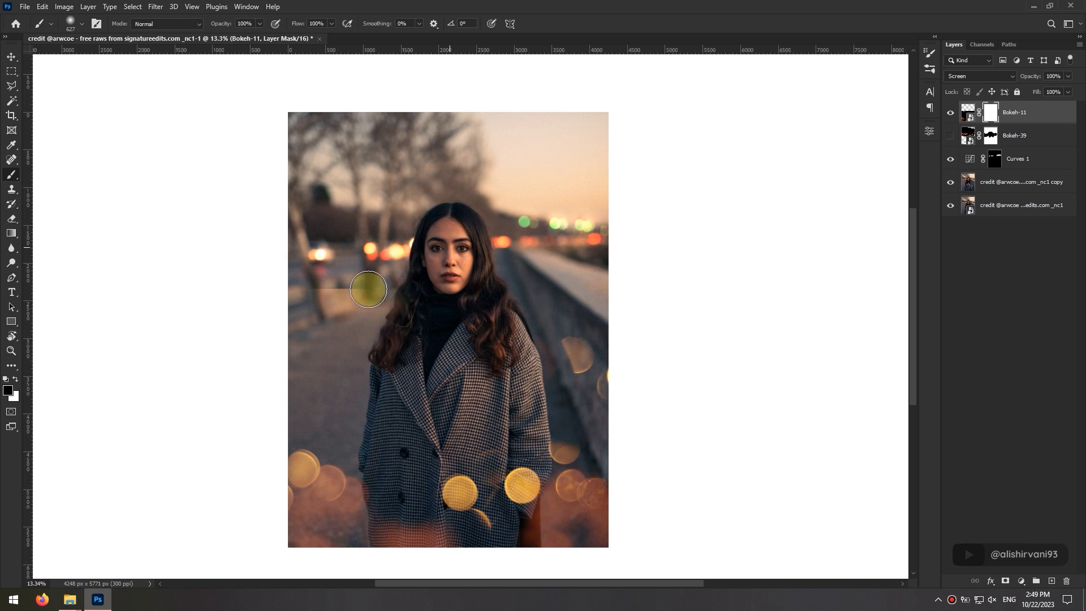
pyautogui.moveTo(393, 480)
pyautogui.mouseDown()
pyautogui.moveTo(465, 500)
pyautogui.moveTo(490, 478)
pyautogui.moveTo(508, 500)
pyautogui.moveTo(559, 421)
pyautogui.moveTo(567, 375)
pyautogui.moveTo(552, 428)
pyautogui.moveTo(568, 472)
pyautogui.moveTo(585, 480)
pyautogui.moveTo(571, 442)
pyautogui.moveTo(585, 472)
pyautogui.mouseUp()
pyautogui.keyDown('alt'); pyautogui.rightClick(583, 461); pyautogui.keyUp('alt')
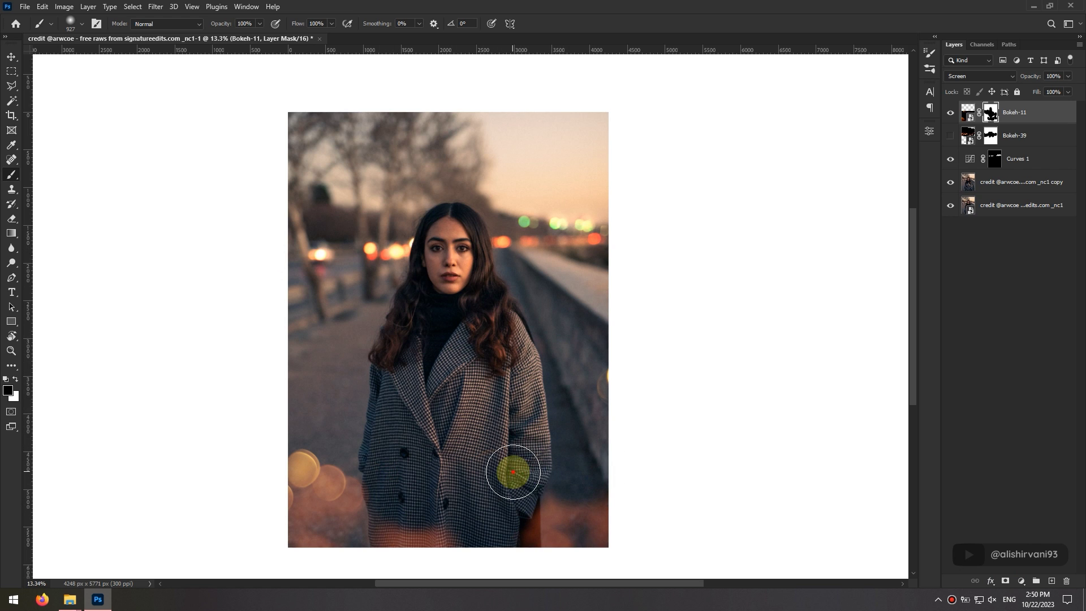
pyautogui.moveTo(391, 410)
pyautogui.mouseDown()
pyautogui.moveTo(353, 465)
pyautogui.moveTo(343, 407)
pyautogui.mouseUp()
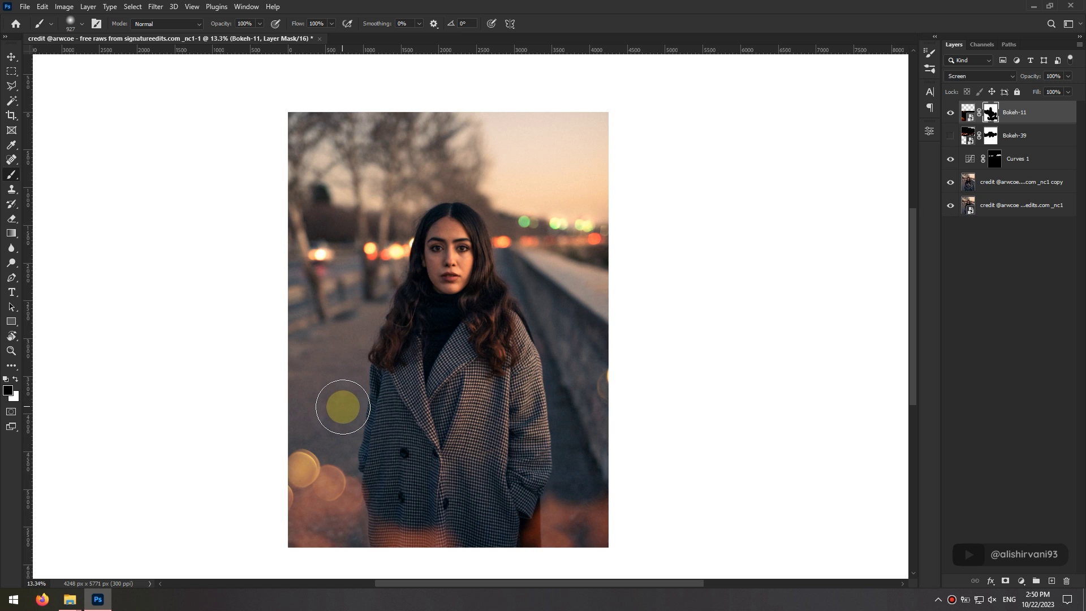
# - Preview the Bokeh-3 image in the overlay folder and place it in the portrait document
pyautogui.hotkey('alt', 'Tab')
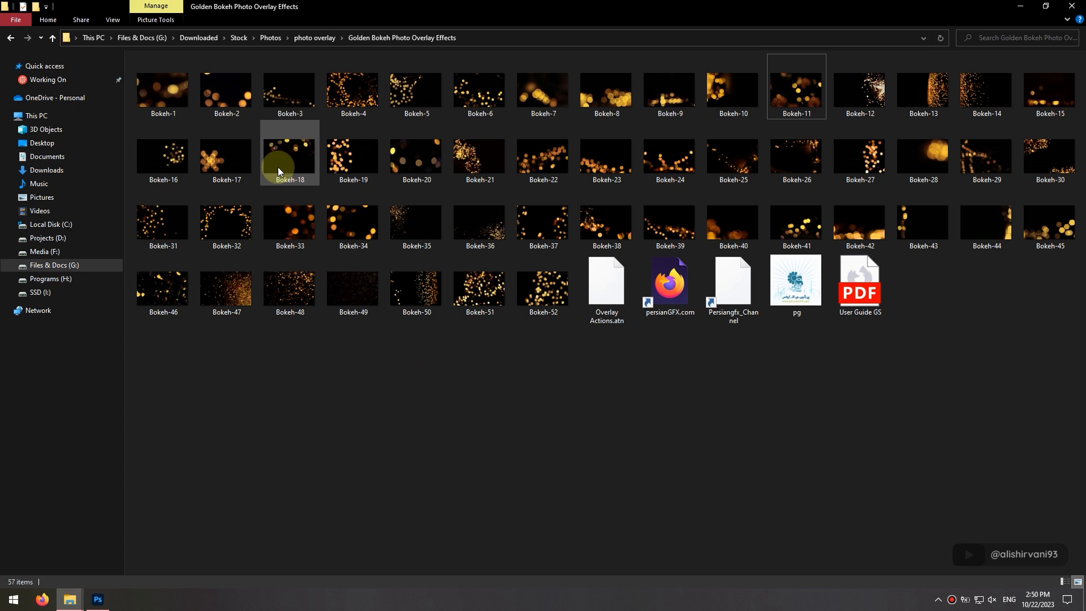
pyautogui.doubleClick(295, 101)
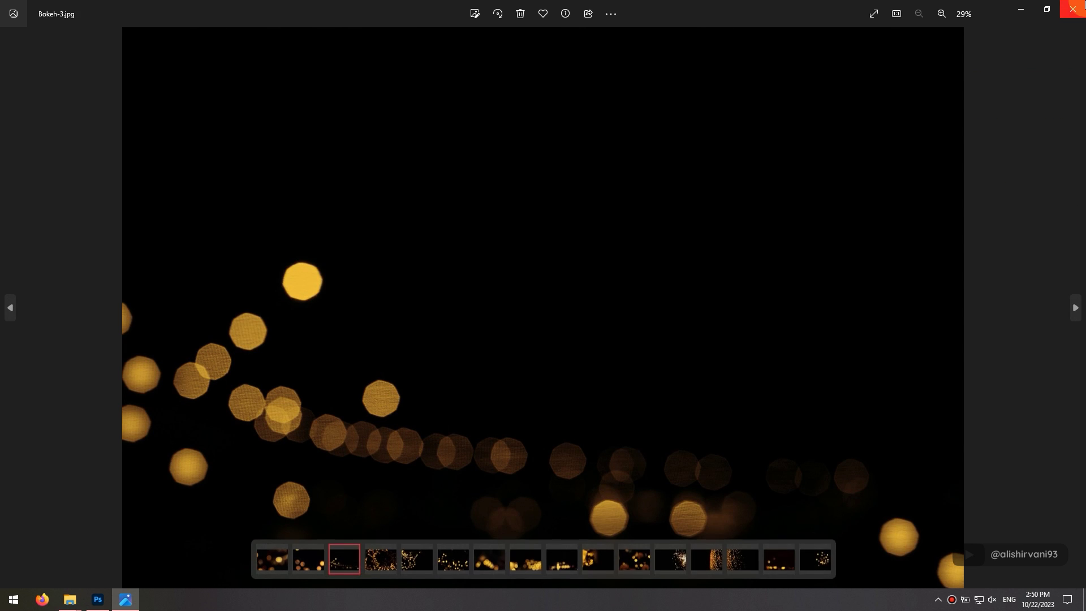
pyautogui.hotkey('alt', 'F4')
pyautogui.moveTo(295, 98); pyautogui.dragTo(528, 324)
# - Move the Bokeh-3 overlay over the upper part of the portrait, rotate it about -7.3° and scale it to about 23.8%
pyautogui.moveTo(586, 379); pyautogui.dragTo(586, 271)
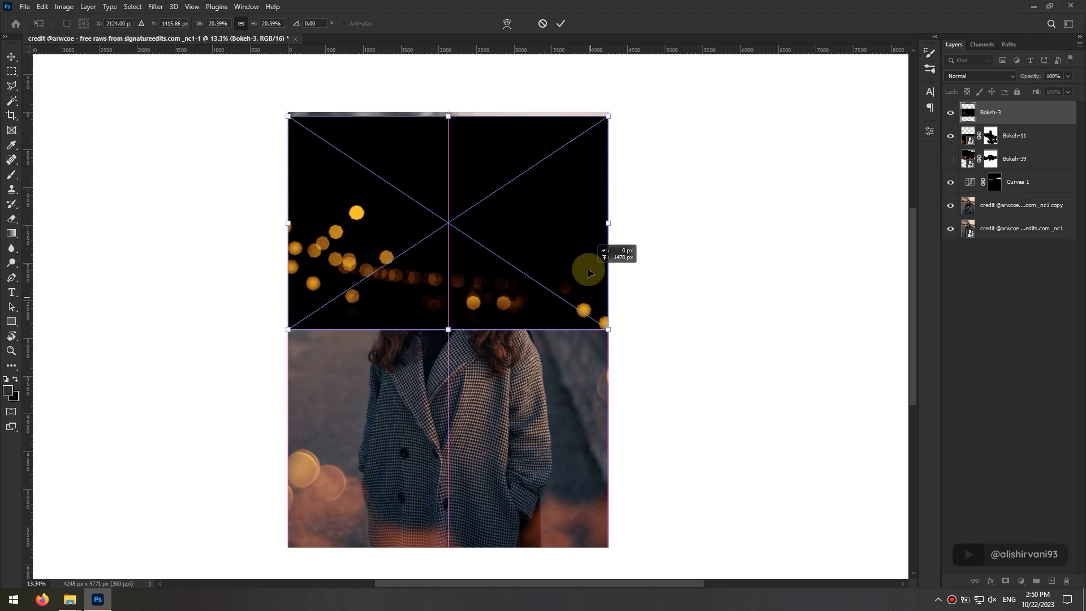
pyautogui.moveTo(704, 321); pyautogui.dragTo(713, 288)
pyautogui.moveTo(547, 224); pyautogui.dragTo(534, 203)
pyautogui.moveTo(608, 289); pyautogui.dragTo(649, 294)
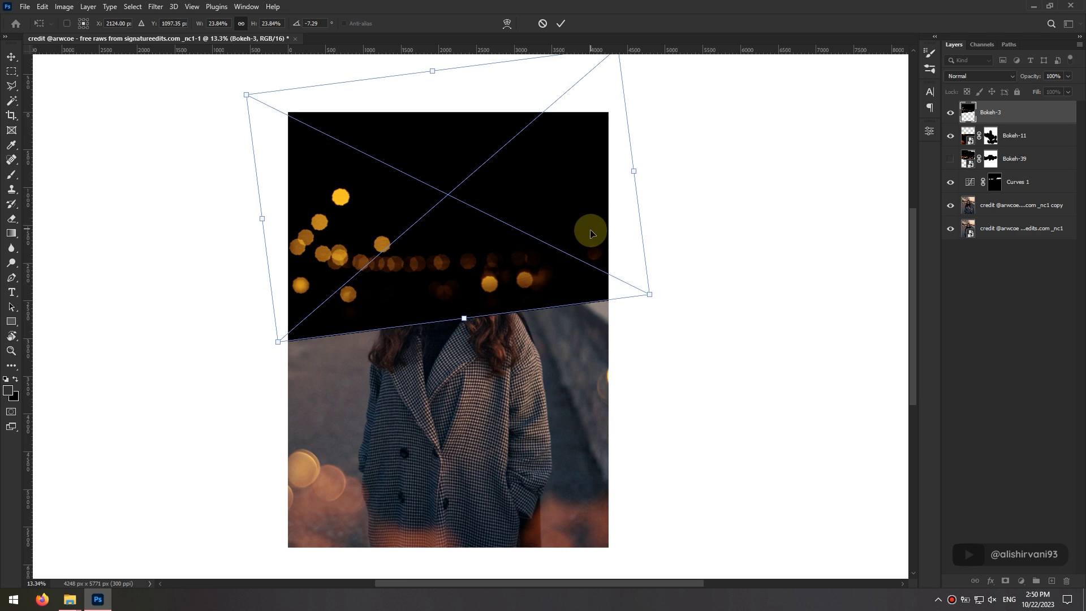
pyautogui.press('Return')
# - Set Bokeh-3 to Screen blending, add a layer mask and paint out the bokeh over the woman's face and hair
pyautogui.click(979, 76)
pyautogui.click(971, 172)
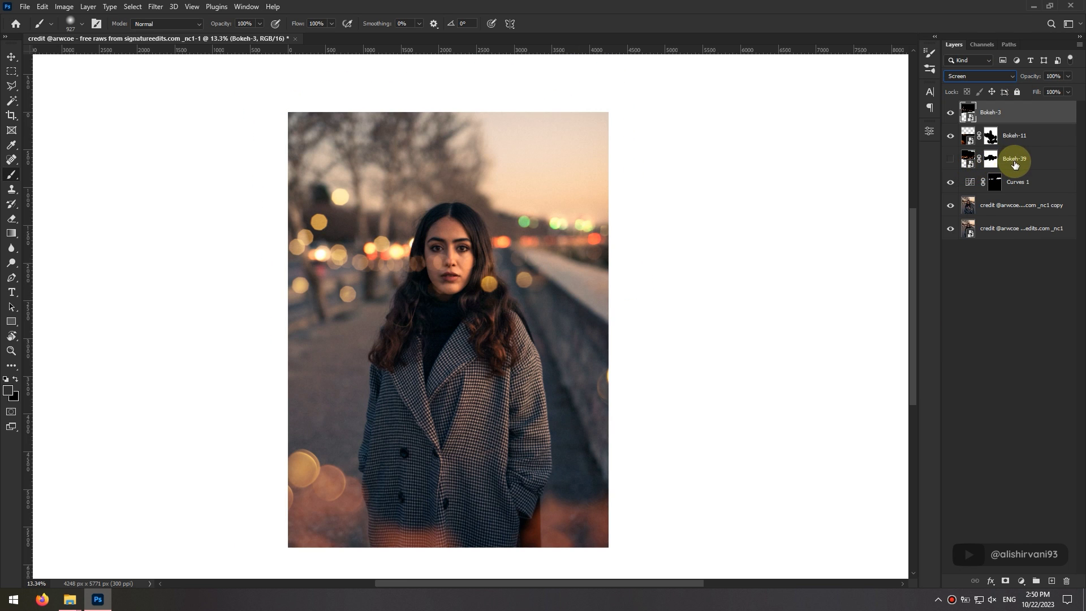
pyautogui.click(1005, 580)
pyautogui.moveTo(452, 293)
pyautogui.mouseDown()
pyautogui.moveTo(570, 273)
pyautogui.moveTo(497, 274)
pyautogui.mouseUp()
pyautogui.keyDown('alt'); pyautogui.rightClick(515, 296); pyautogui.keyUp('alt')
pyautogui.moveTo(411, 289); pyautogui.dragTo(485, 380)
pyautogui.moveTo(421, 338); pyautogui.dragTo(535, 346)
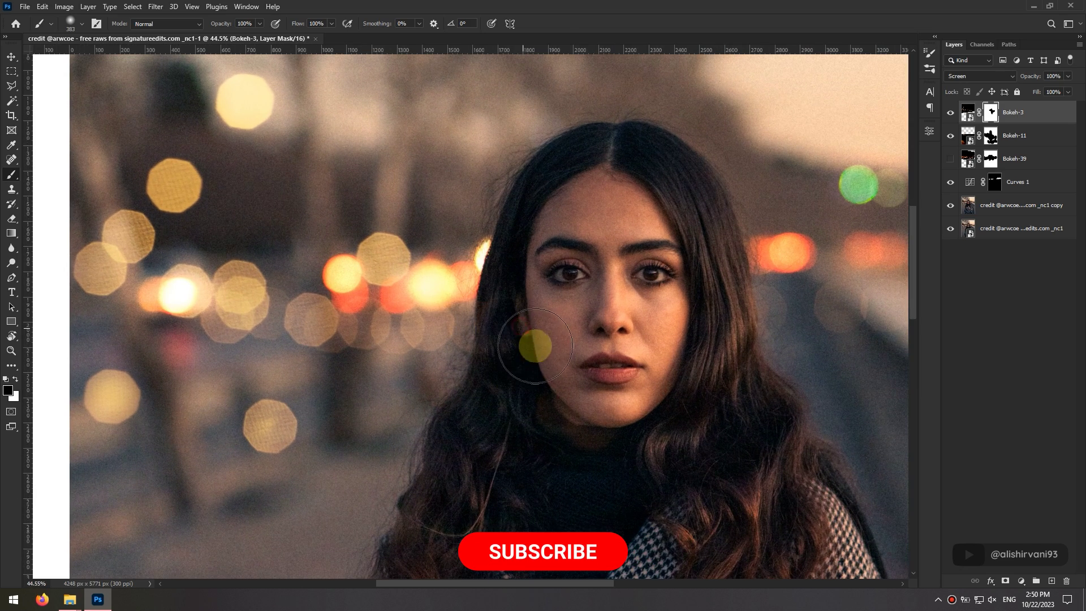
# - Paint out some of the Bokeh-3 circles between the background car lights and the woman's hair on the layer mask
pyautogui.moveTo(374, 328); pyautogui.dragTo(337, 291)
pyautogui.moveTo(312, 358); pyautogui.dragTo(386, 349)
pyautogui.click(388, 347)
pyautogui.click(311, 329)
pyautogui.moveTo(482, 371); pyautogui.dragTo(455, 380)
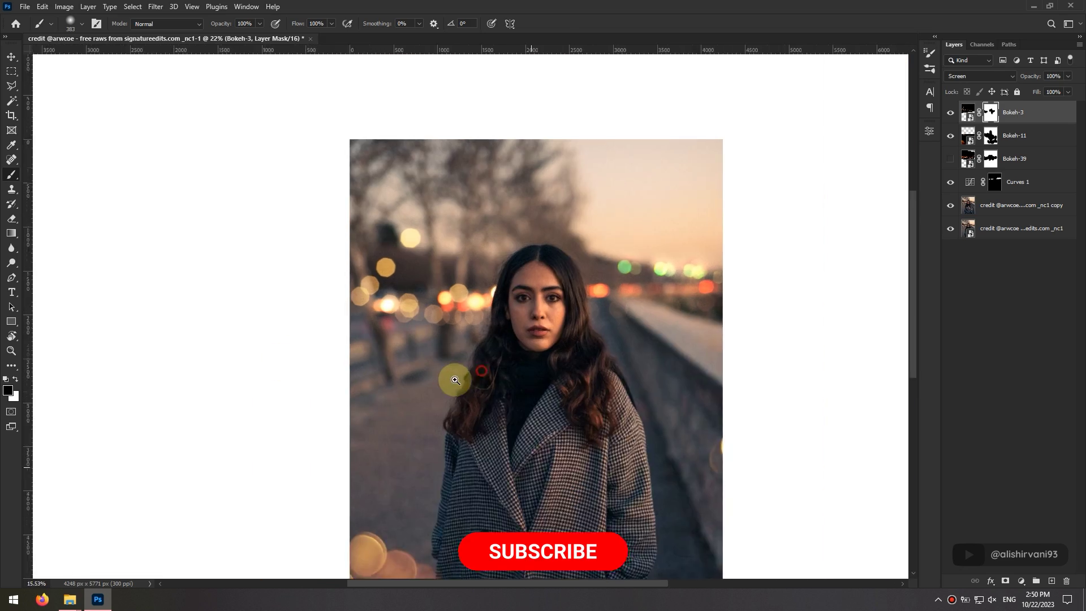
# - Lower the Bokeh-3 layer's opacity to 66%
pyautogui.scroll(1, 480, 370)
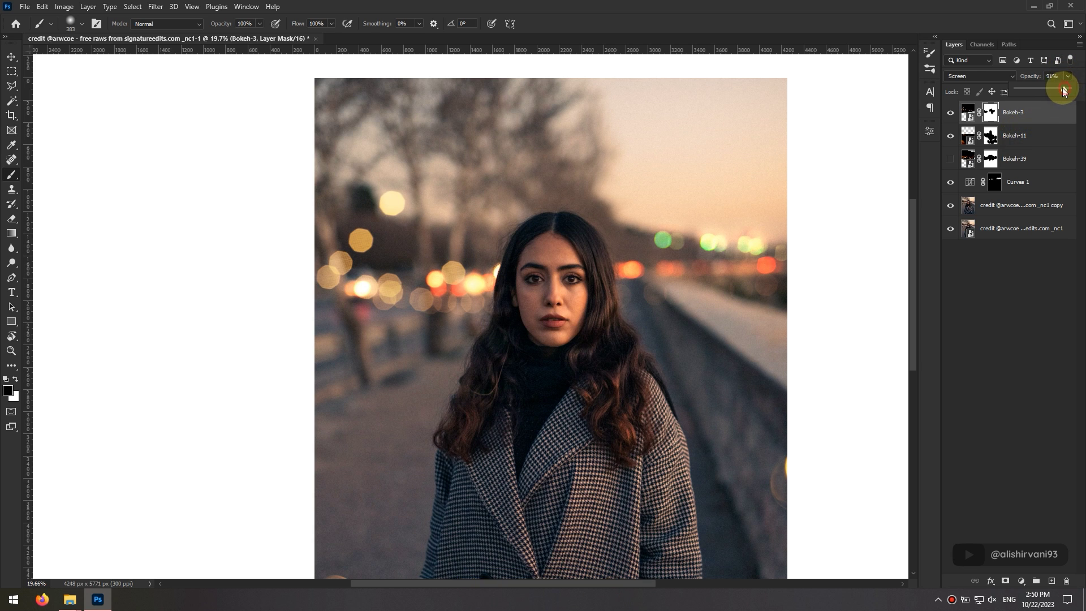
pyautogui.moveTo(1063, 90); pyautogui.dragTo(1051, 91)
pyautogui.scroll(-3, 682, 285)
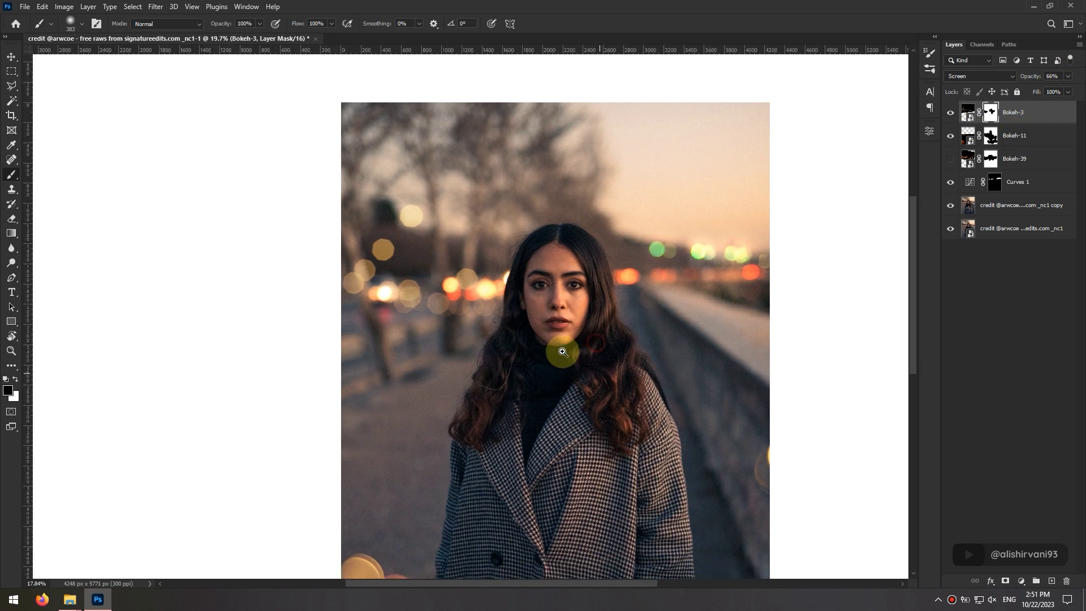
pyautogui.scroll(2, 572, 364)
pyautogui.scroll(-1, 579, 349)
pyautogui.moveTo(611, 386); pyautogui.dragTo(598, 381)
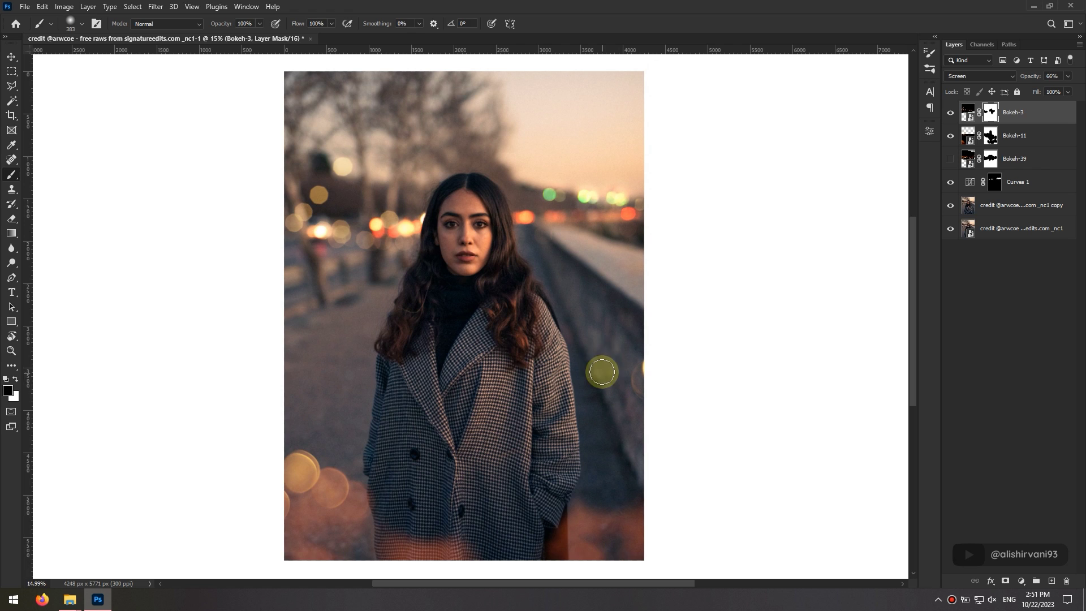
pyautogui.scroll(-1, 579, 355)
# - Show the Bokeh-39 layer again and nudge it to the left
pyautogui.click(968, 159)
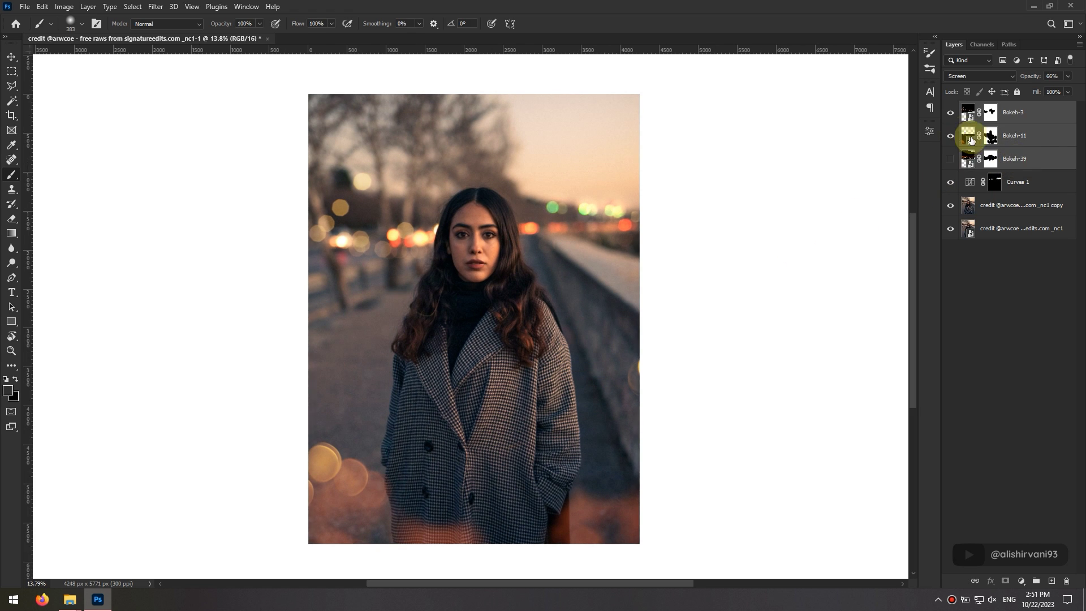
pyautogui.click(950, 159)
pyautogui.press('v')
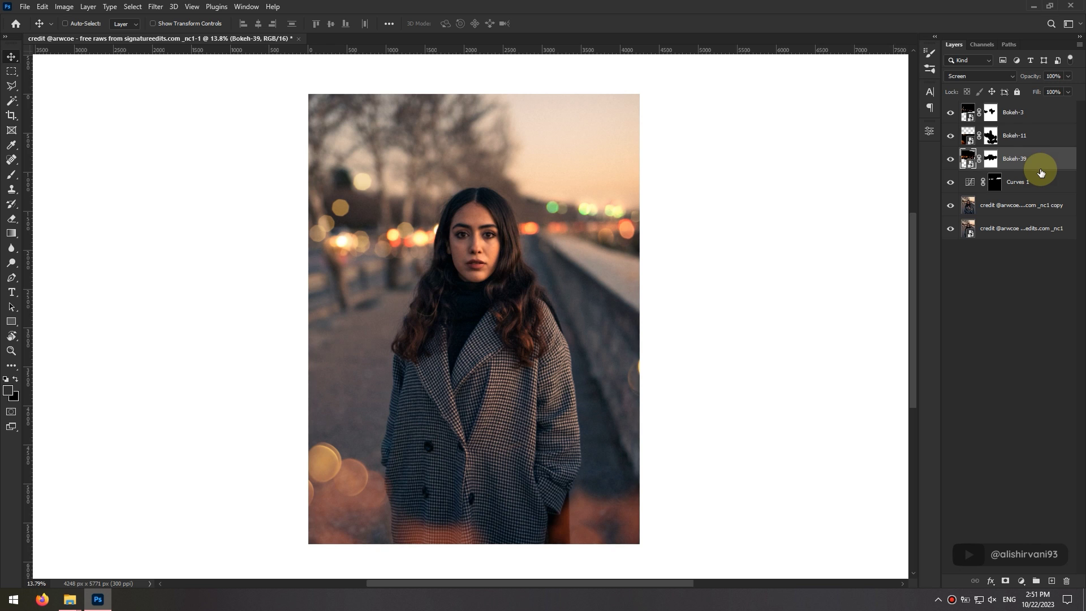
pyautogui.hotkey('shift', 'Left')
pyautogui.hotkey('shift', 'Left')
pyautogui.hotkey('shift', 'Left')
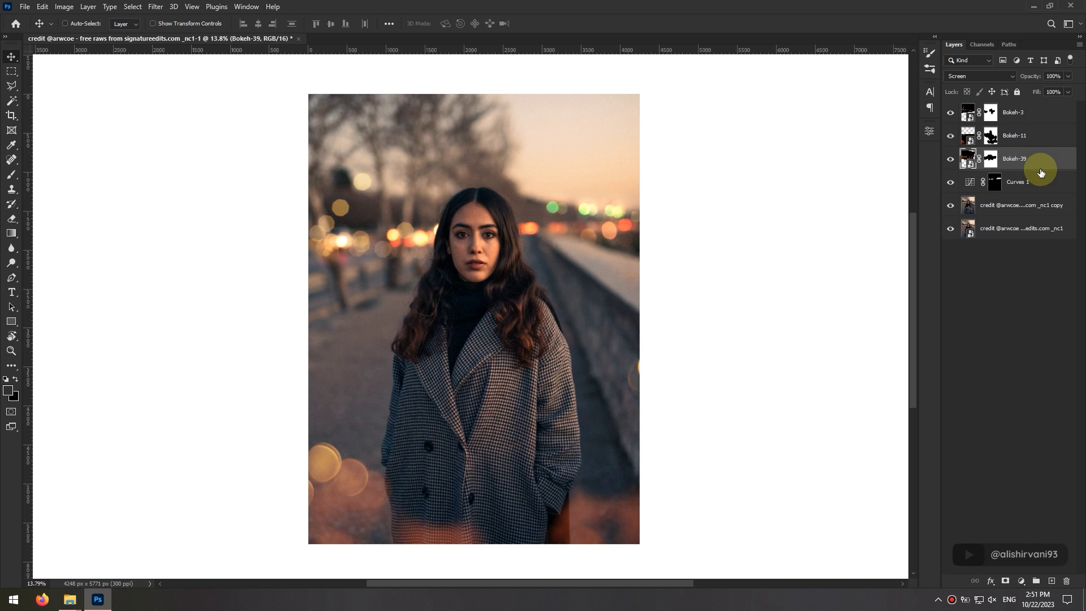
# - Flip the Bokeh-39 overlay horizontally, reposition and tilt it over the background lights, and select its layer mask for brushing
pyautogui.hotkey('ctrl', 't')
pyautogui.rightClick(541, 268)
pyautogui.click(573, 492)
pyautogui.moveTo(613, 291); pyautogui.dragTo(662, 284)
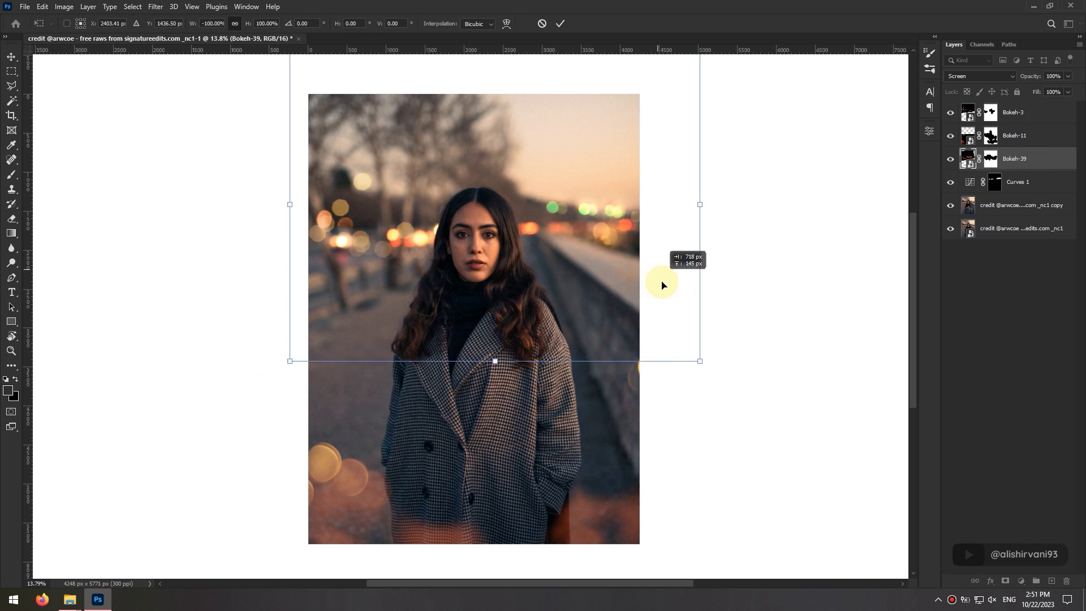
pyautogui.moveTo(735, 347); pyautogui.dragTo(751, 320)
pyautogui.moveTo(660, 300); pyautogui.dragTo(658, 310)
pyautogui.press('Return')
pyautogui.click(991, 158)
pyautogui.press('b')
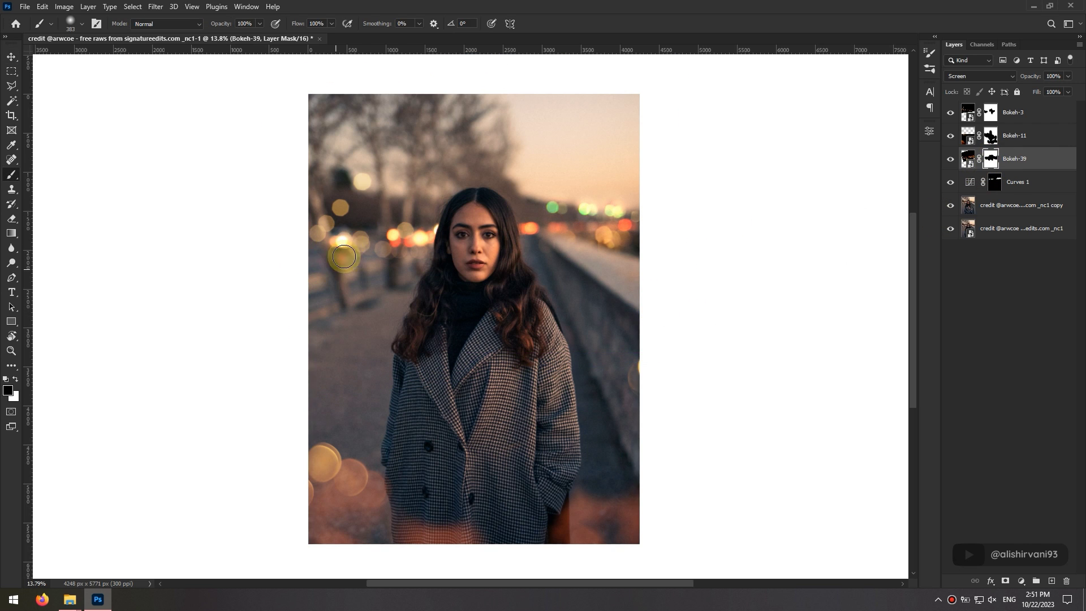
# - Group all the layers from Bokeh-3 down to the portrait copy, leaving the base portrait layer outside
pyautogui.click(1018, 113)
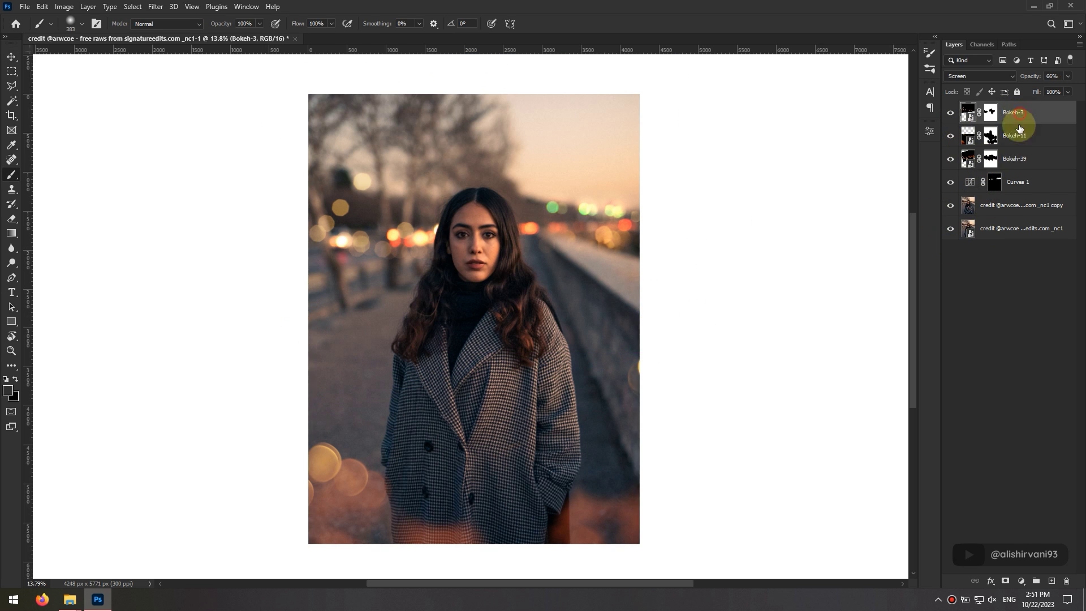
pyautogui.keyDown('shift'); pyautogui.click(1027, 207); pyautogui.keyUp('shift')
pyautogui.hotkey('ctrl', 'g')
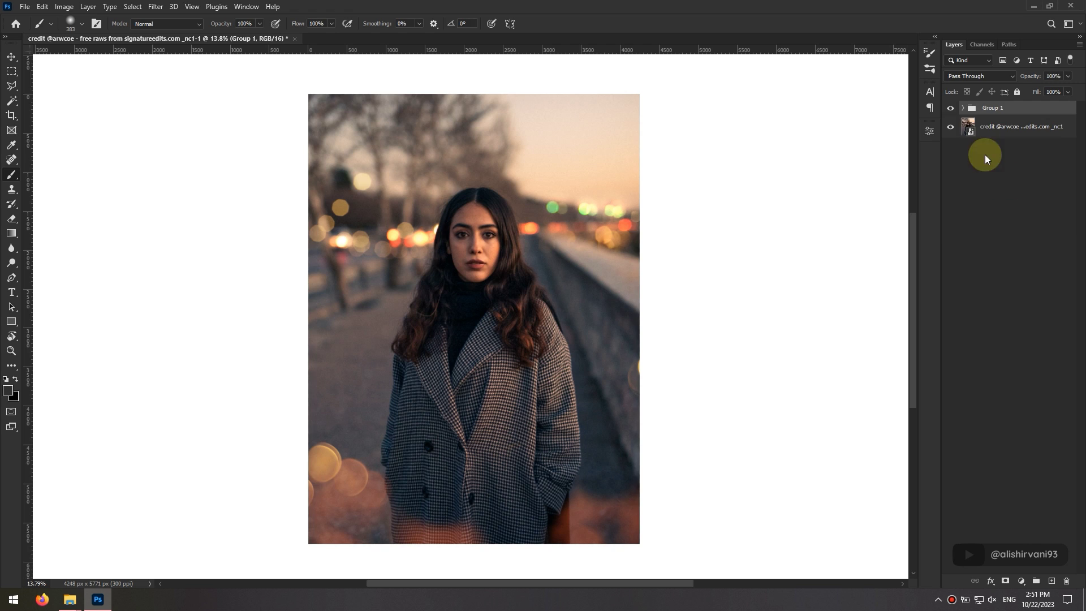
# - Compare the portrait before and after the edits by toggling the visibility of the layer group
pyautogui.click(950, 111)
pyautogui.click(949, 110)
pyautogui.click(949, 110)
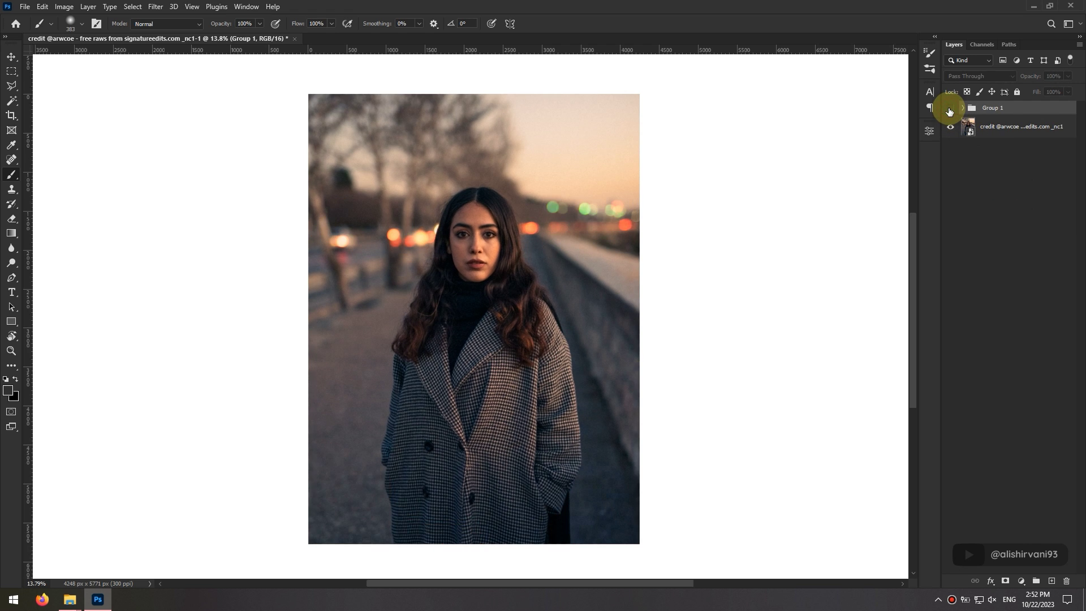
pyautogui.click(950, 110)
pyautogui.click(949, 108)
pyautogui.click(949, 109)
pyautogui.click(948, 108)
# - Select the base portrait layer and switch to the File Explorer window showing the 12 Photo Edit folder
pyautogui.click(987, 126)
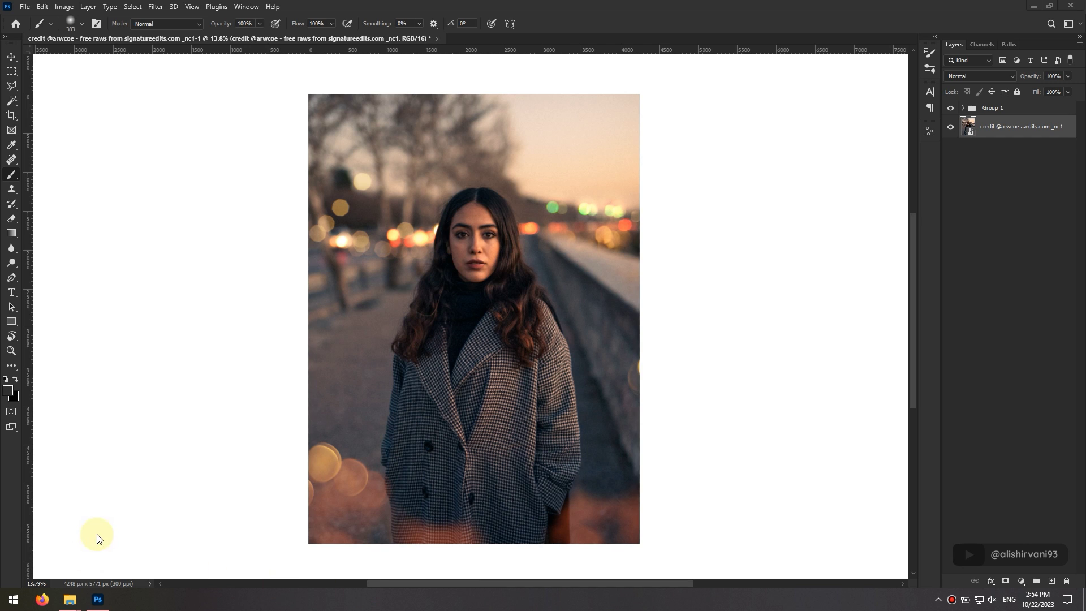
pyautogui.click(71, 601)
pyautogui.click(151, 543)
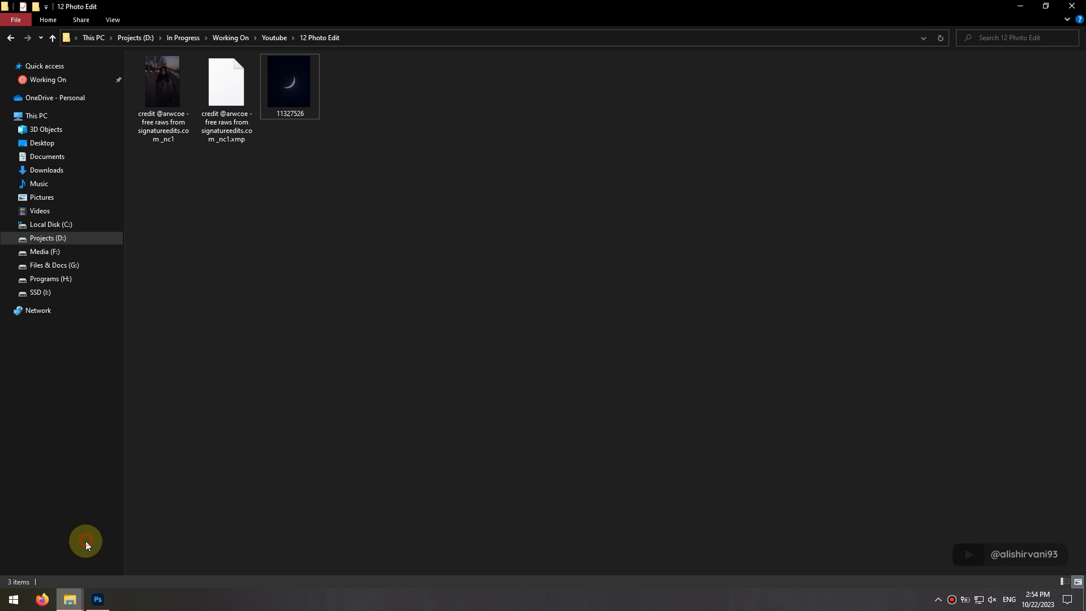
# - Place the 11327526 moon image above Group 1, flip it horizontally, scale it to about 10.27%, and position it in the bright sky
pyautogui.moveTo(283, 113); pyautogui.dragTo(552, 279)
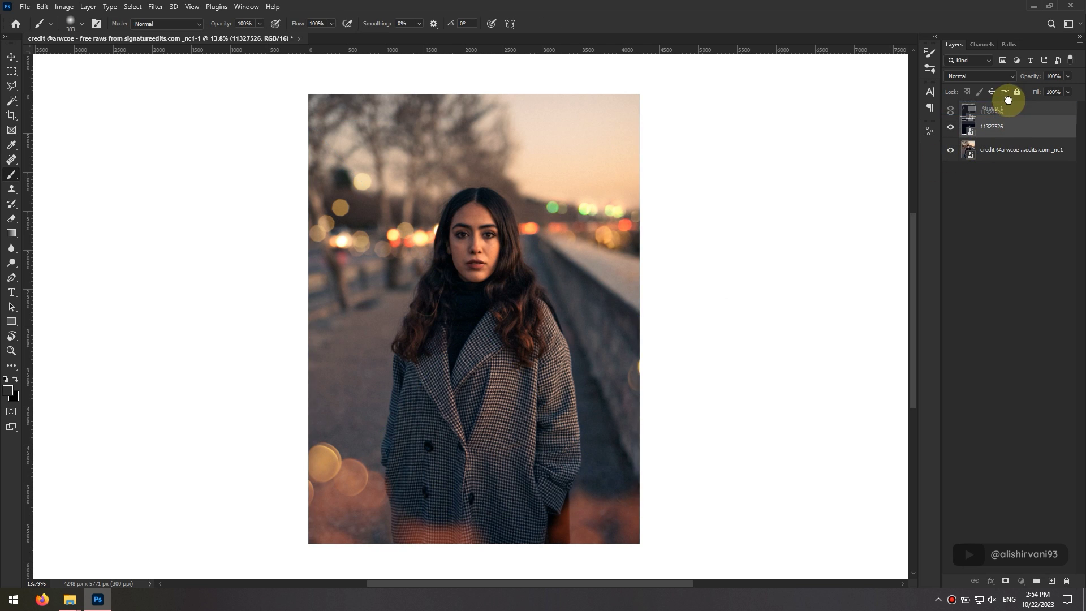
pyautogui.hotkey('ctrl', 't')
pyautogui.moveTo(638, 119); pyautogui.dragTo(521, 264)
pyautogui.rightClick(499, 324)
pyautogui.click(534, 531)
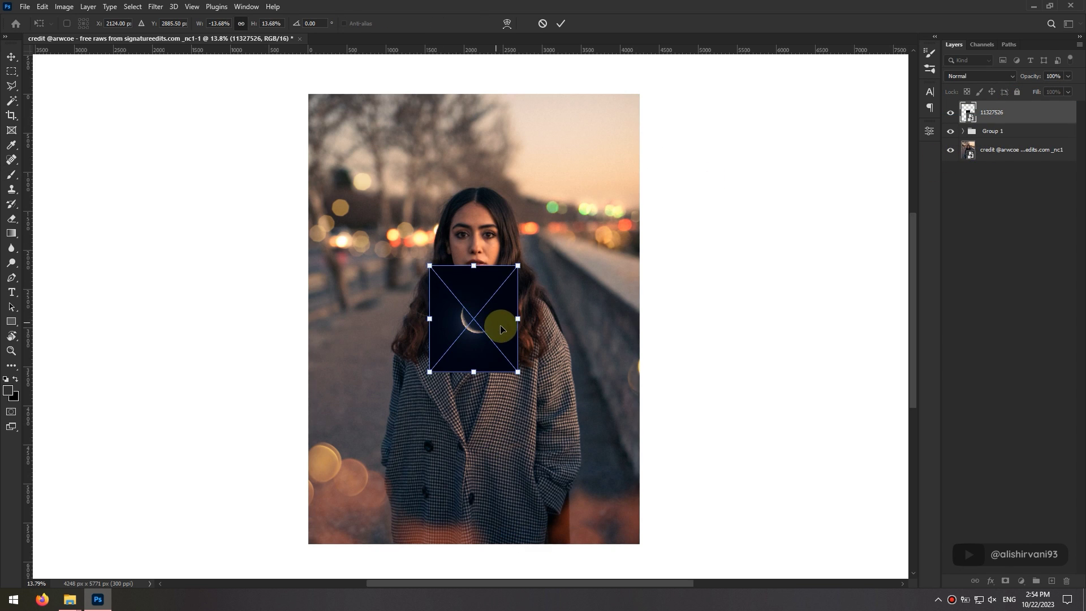
pyautogui.moveTo(507, 319); pyautogui.dragTo(625, 143)
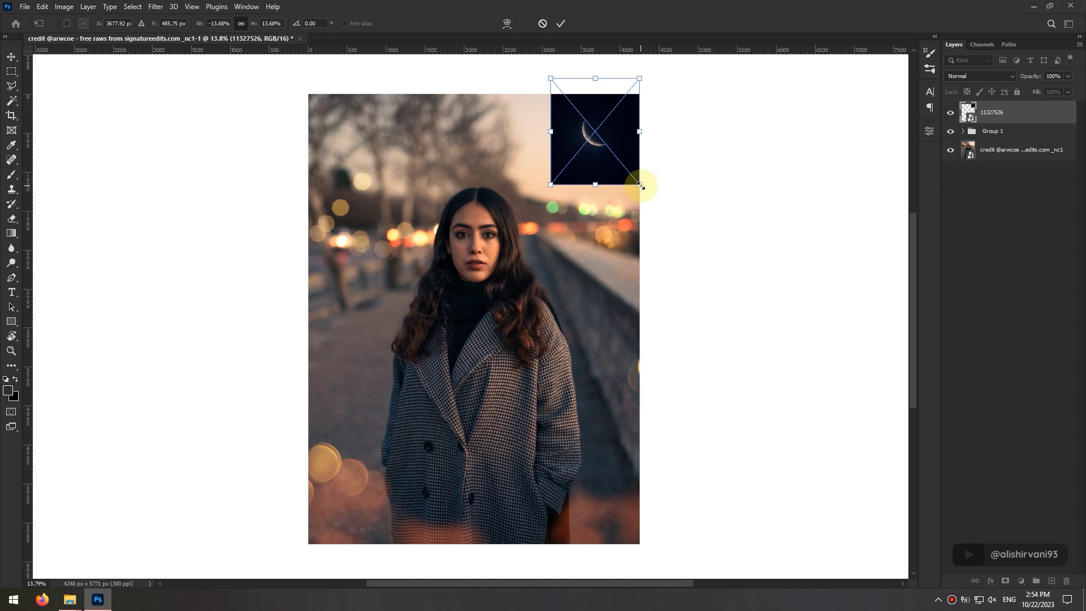
pyautogui.moveTo(639, 186); pyautogui.dragTo(627, 175)
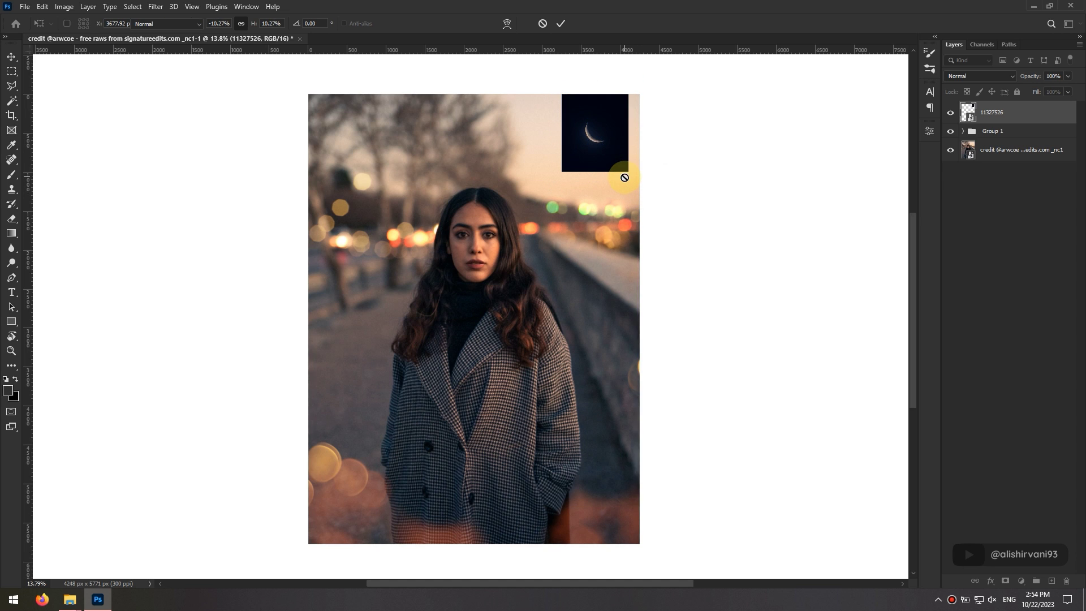
# - Set the moon layer's blend mode to Screen
pyautogui.moveTo(655, 68); pyautogui.dragTo(719, 70)
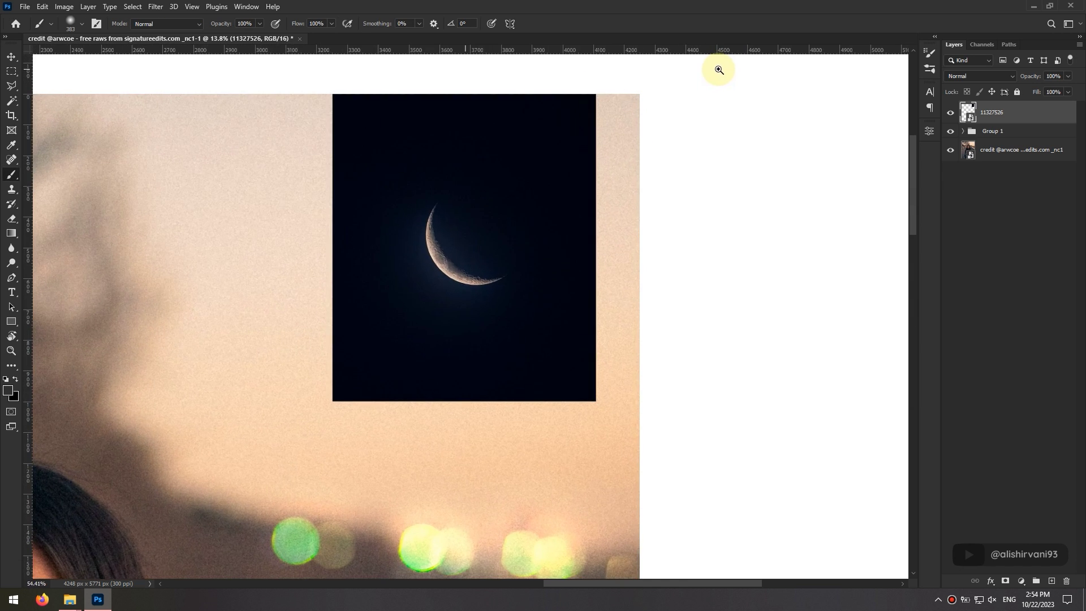
pyautogui.click(972, 77)
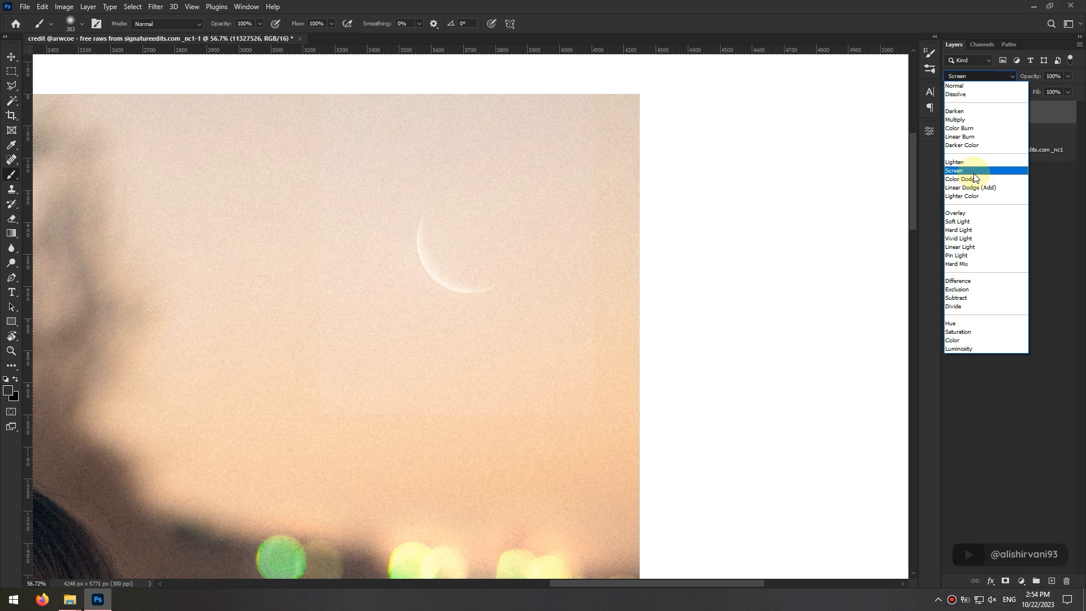
pyautogui.click(974, 174)
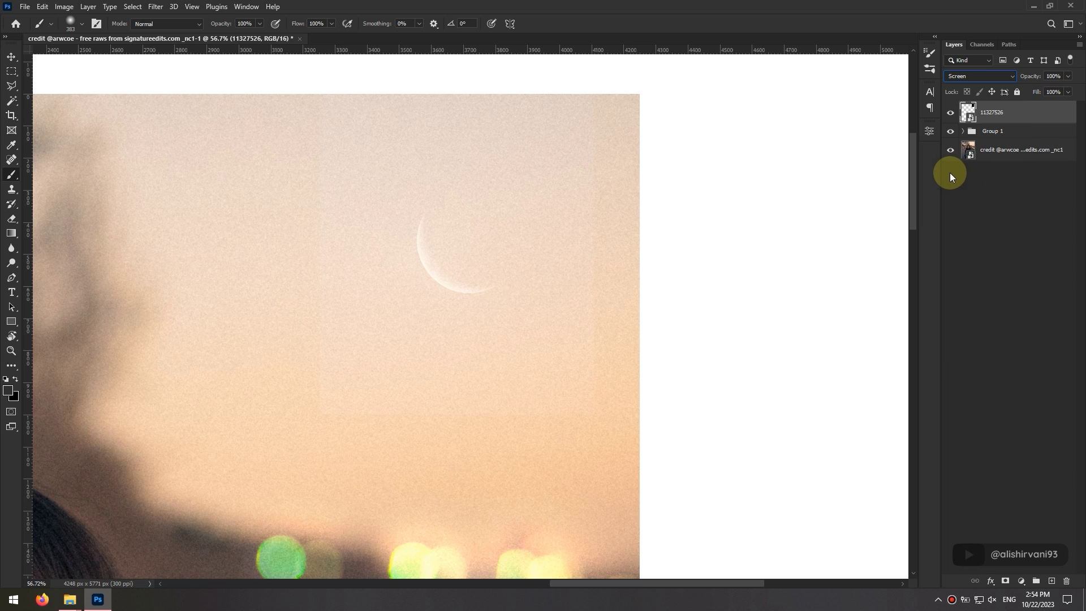
# - Add a layer mask to the moon layer and brush away its rectangular surround in black, keeping the crescent
pyautogui.click(1005, 581)
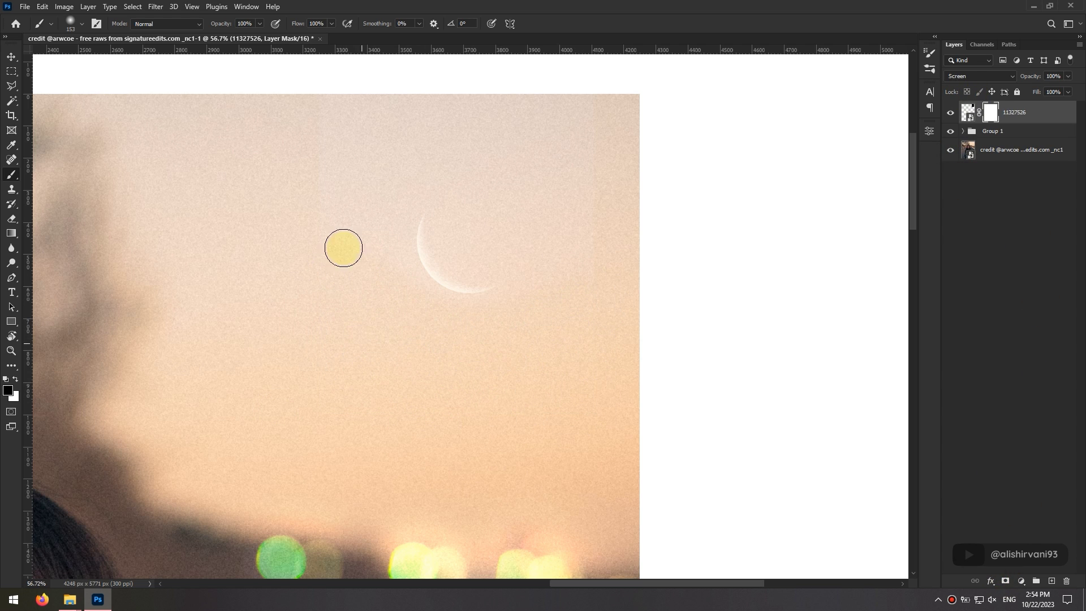
pyautogui.keyDown('alt'); pyautogui.rightClick(529, 192); pyautogui.keyUp('alt')
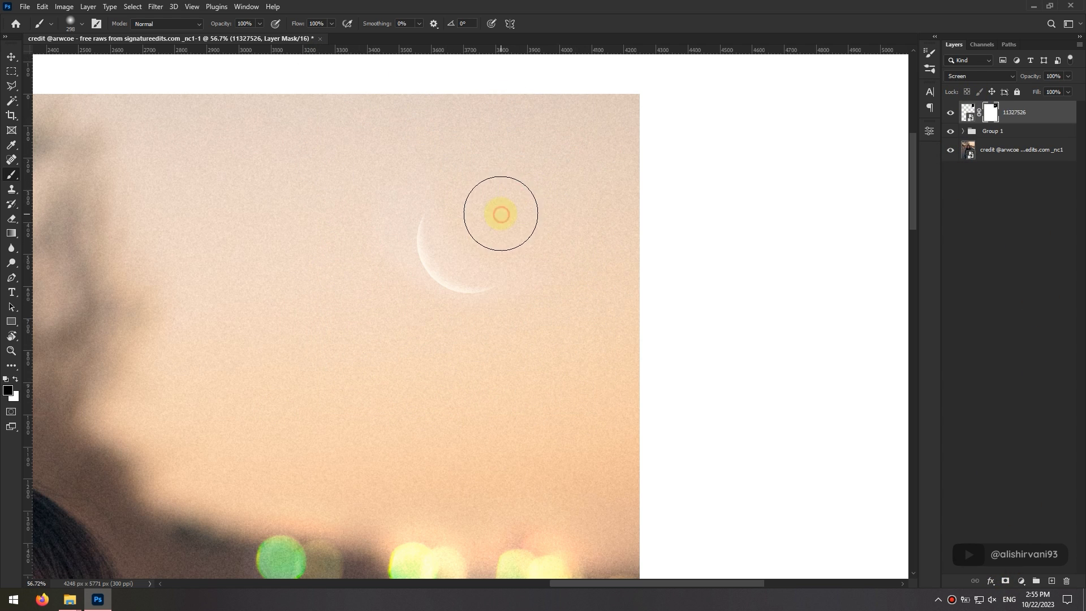
pyautogui.moveTo(500, 213)
pyautogui.mouseDown()
pyautogui.moveTo(561, 291)
pyautogui.moveTo(412, 161)
pyautogui.moveTo(351, 215)
pyautogui.moveTo(341, 273)
pyautogui.mouseUp()
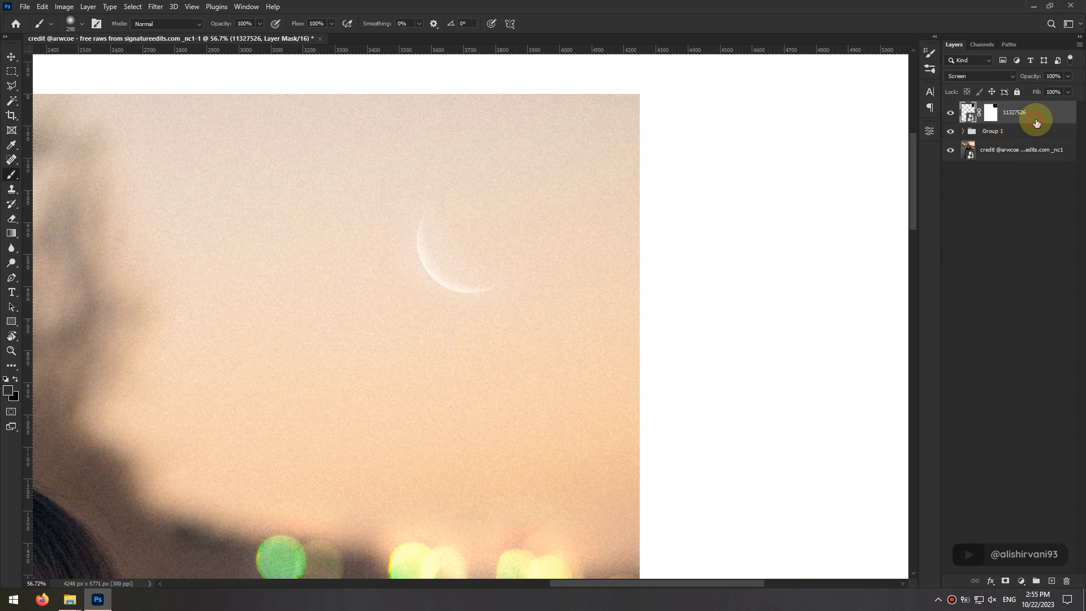
# - Try strengthening the crescent with a duplicate of the moon layer, compare its visibility, and delete the duplicate
pyautogui.hotkey('ctrl', 'j')
pyautogui.moveTo(465, 211); pyautogui.dragTo(494, 207)
pyautogui.keyDown('alt'); pyautogui.rightClick(511, 228); pyautogui.keyUp('alt')
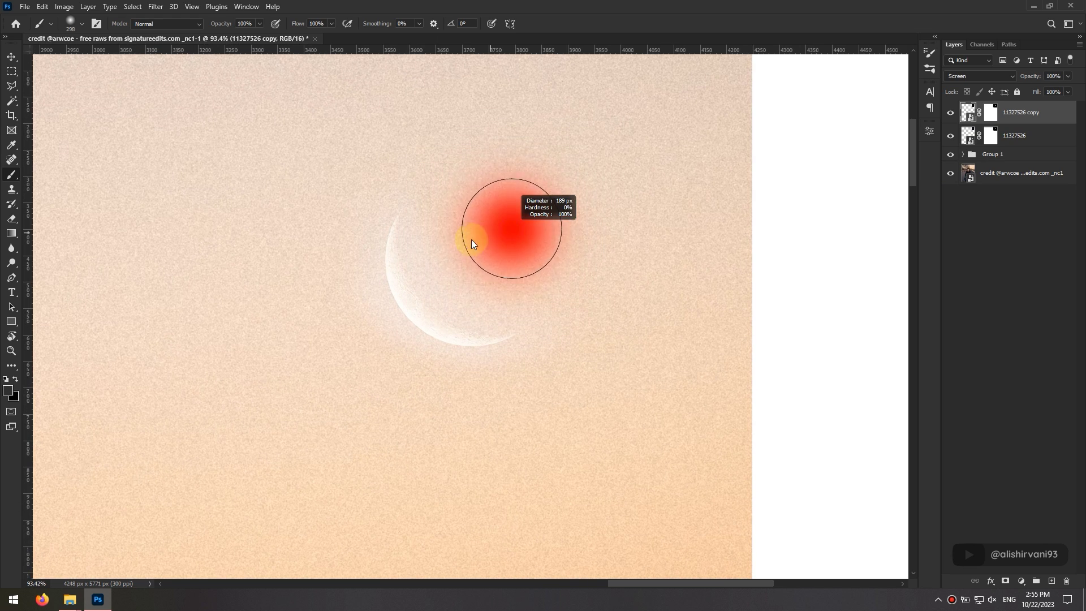
pyautogui.click(951, 113)
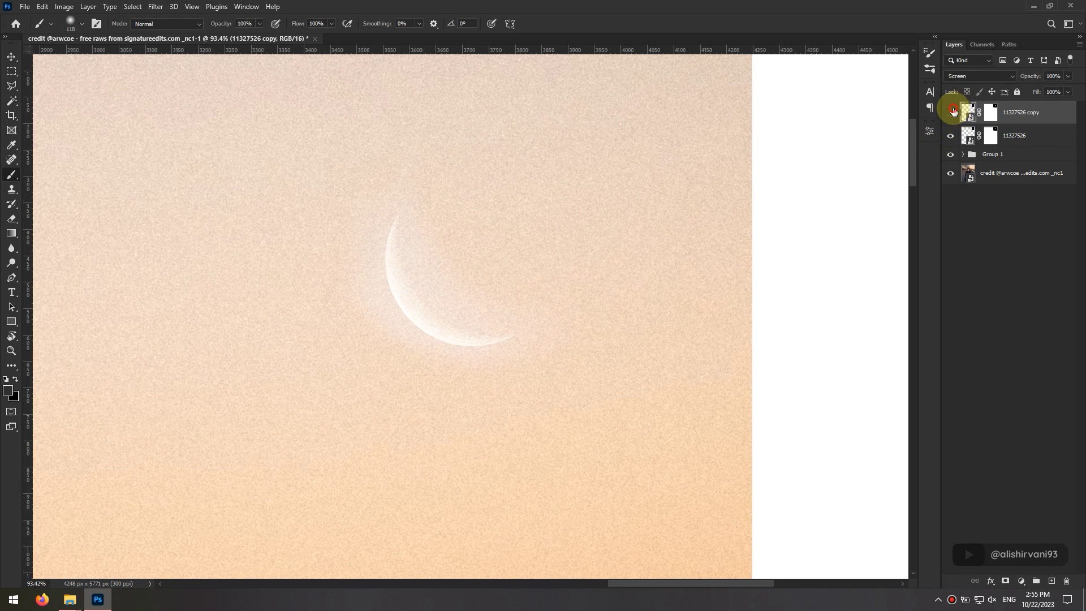
pyautogui.press('Delete')
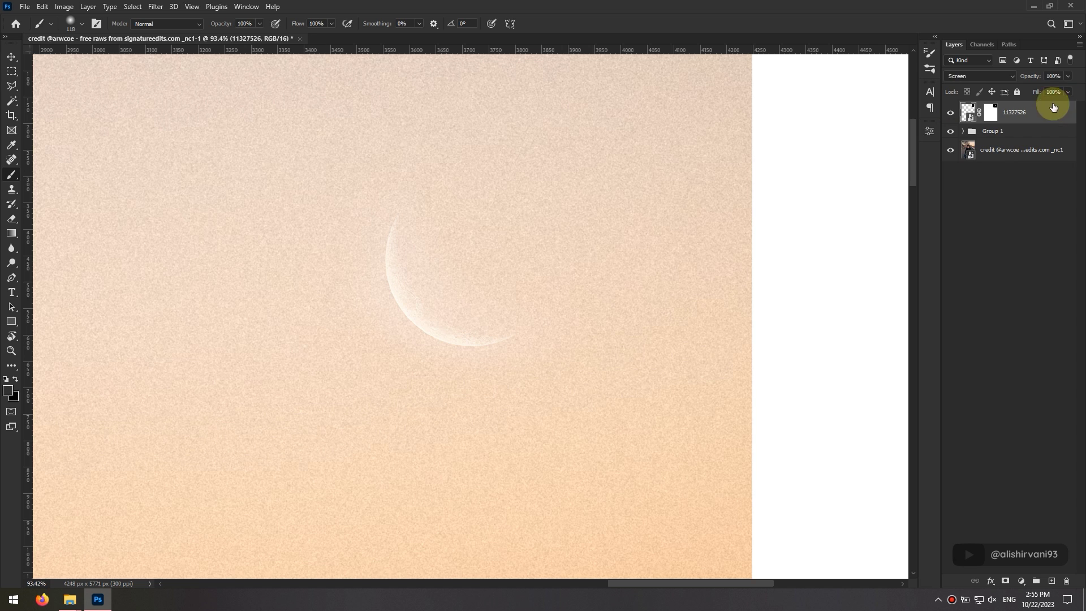
# - In Normal mode, raise the Levels black input point on the moon layer until its blue surround turns black, and return blending to Screen
pyautogui.click(996, 76)
pyautogui.click(968, 89)
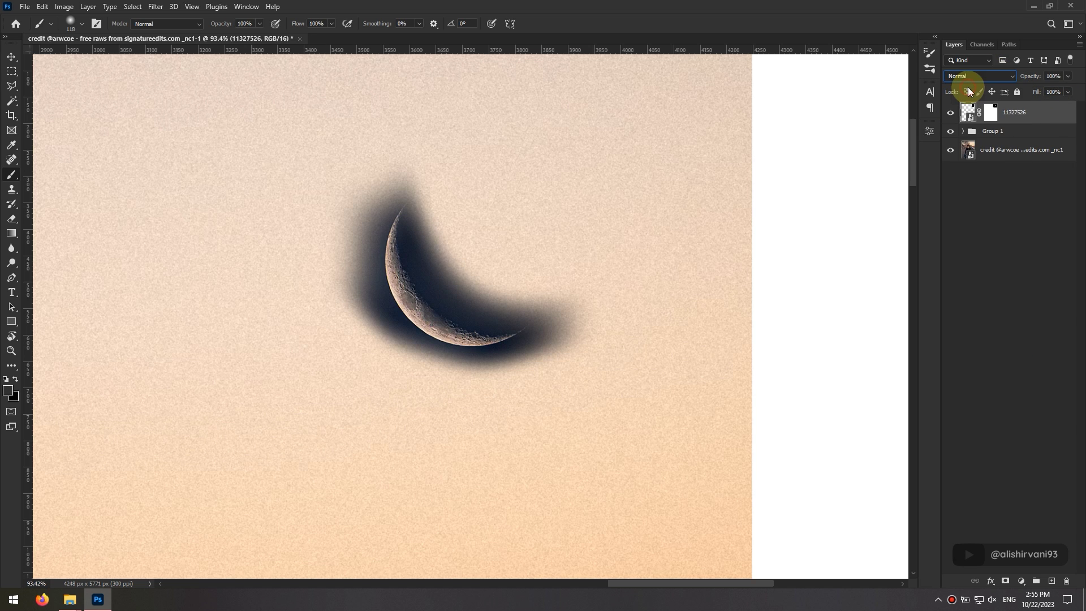
pyautogui.click(88, 6)
pyautogui.moveTo(64, 6)
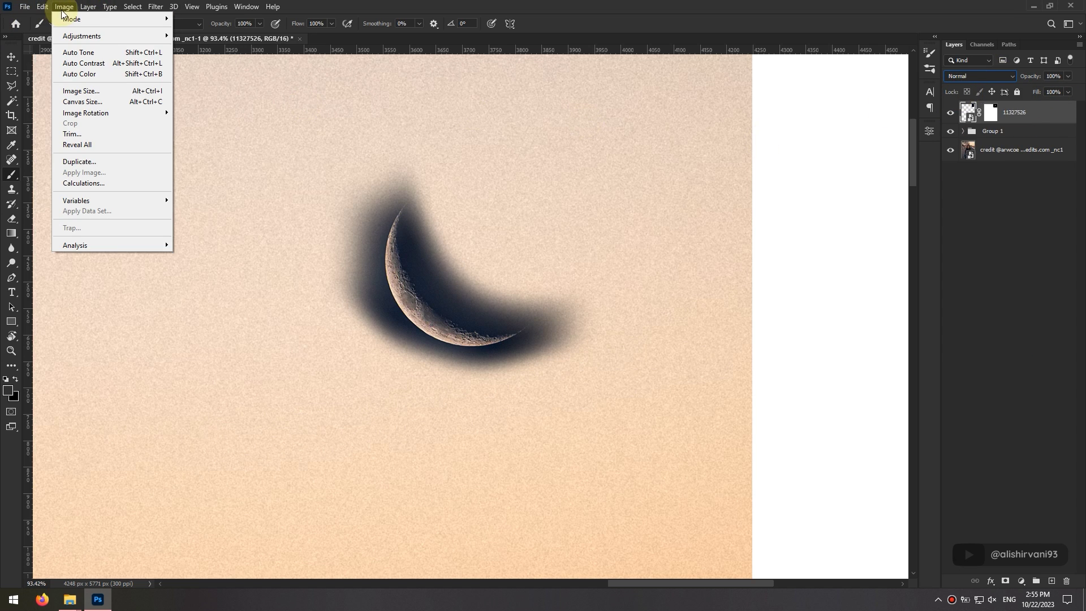
pyautogui.moveTo(93, 35)
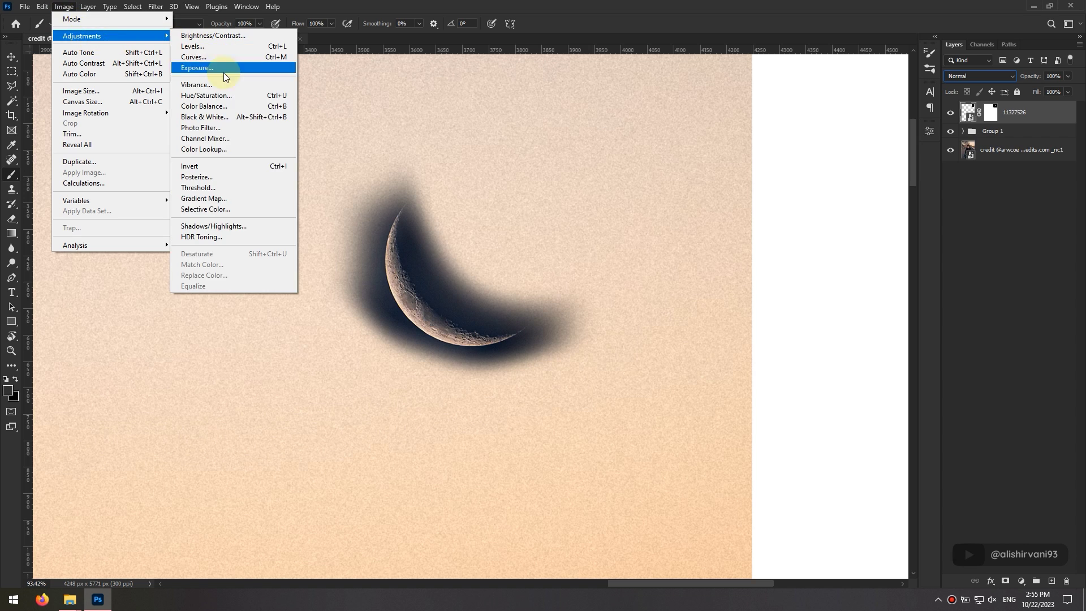
pyautogui.click(244, 48)
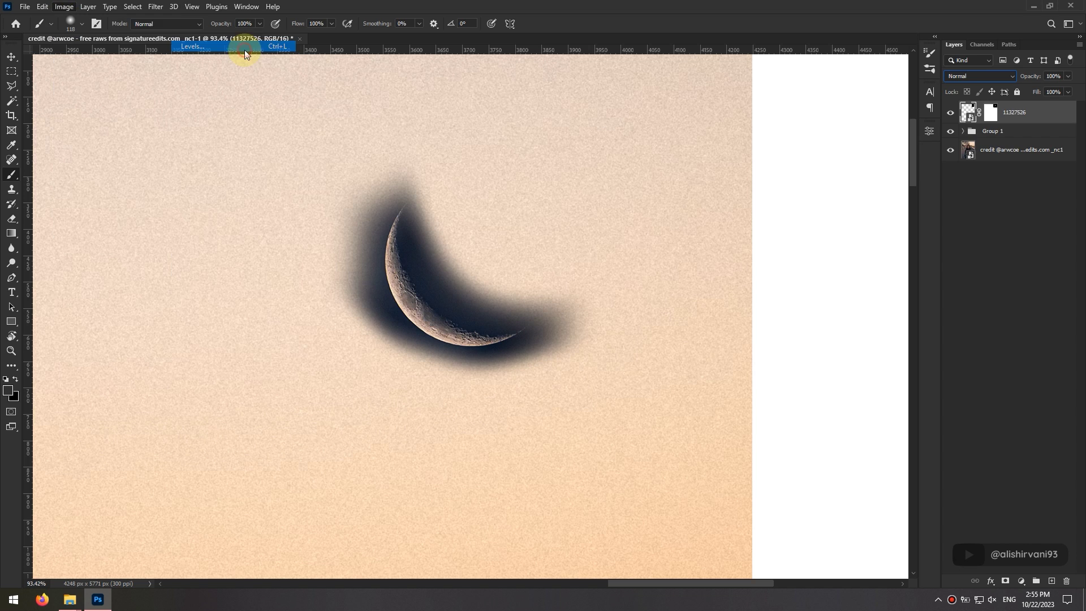
pyautogui.moveTo(519, 115); pyautogui.dragTo(712, 187)
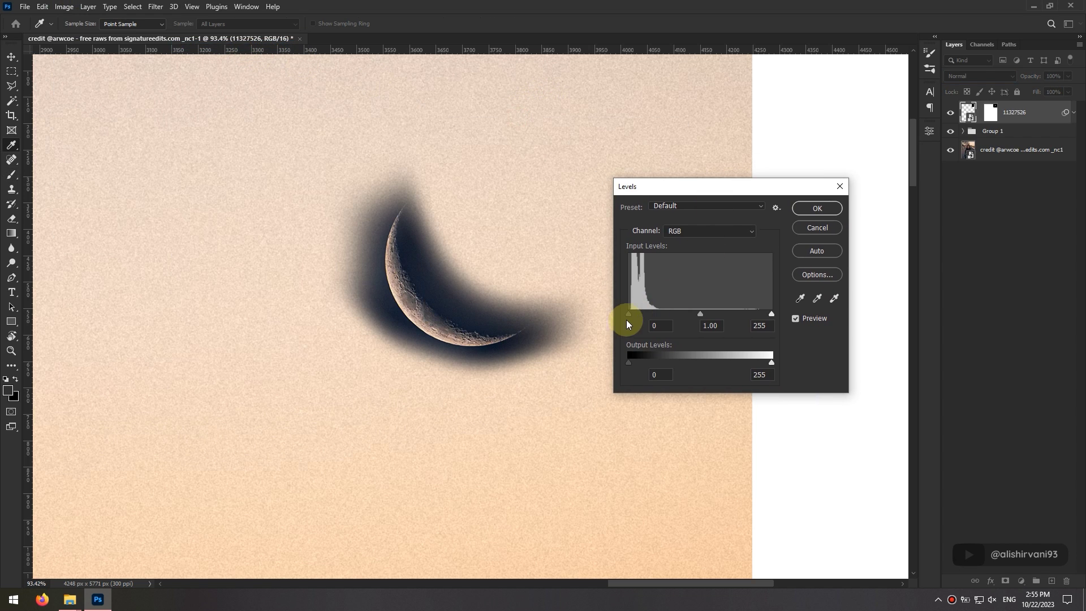
pyautogui.moveTo(627, 316); pyautogui.dragTo(704, 310)
pyautogui.click(812, 211)
pyautogui.press('b')
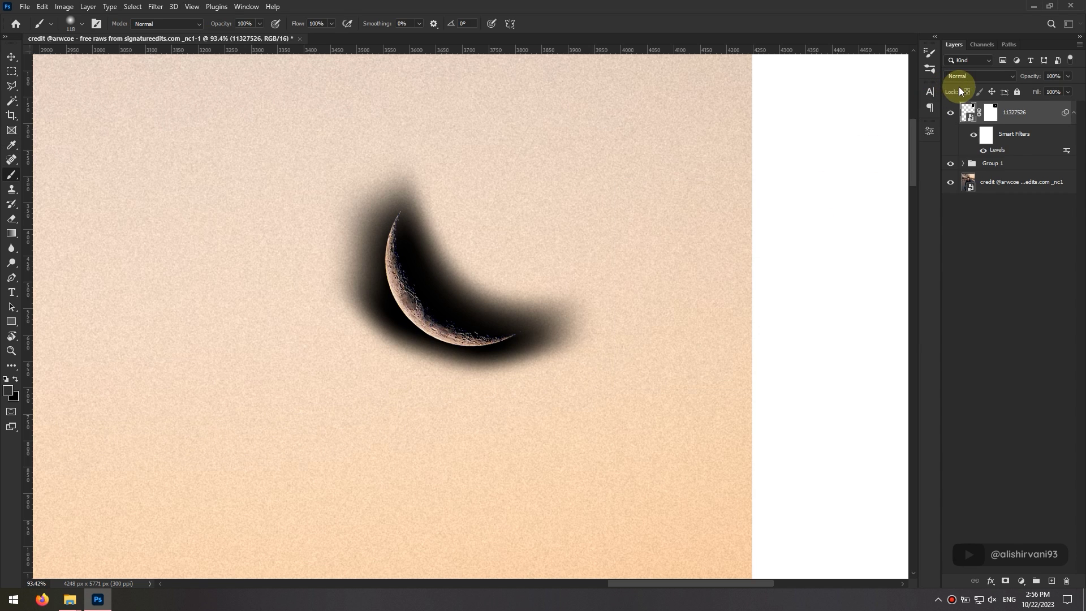
pyautogui.click(974, 76)
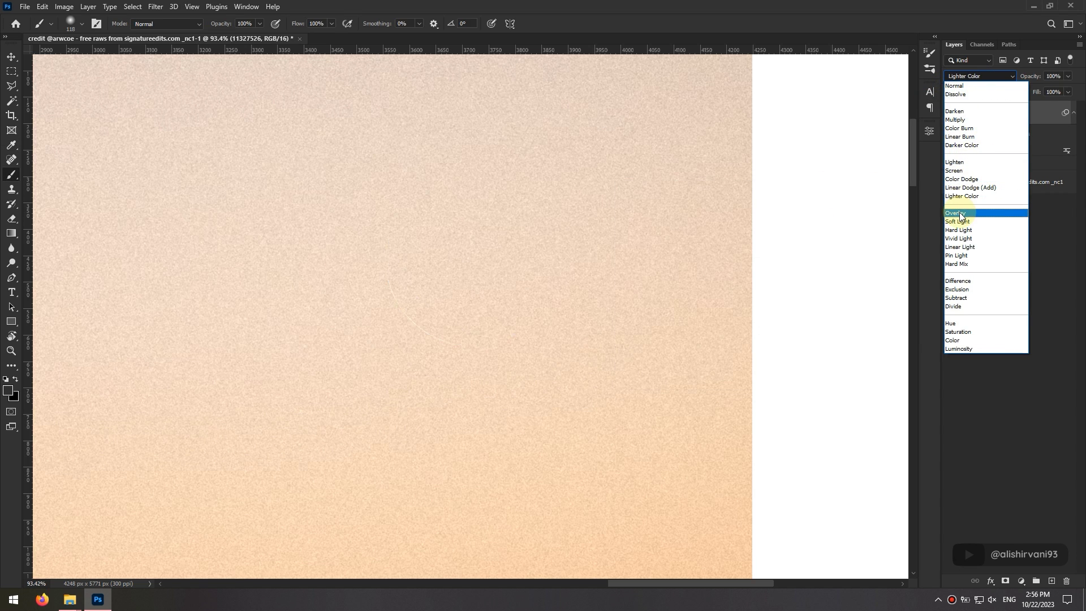
pyautogui.click(960, 170)
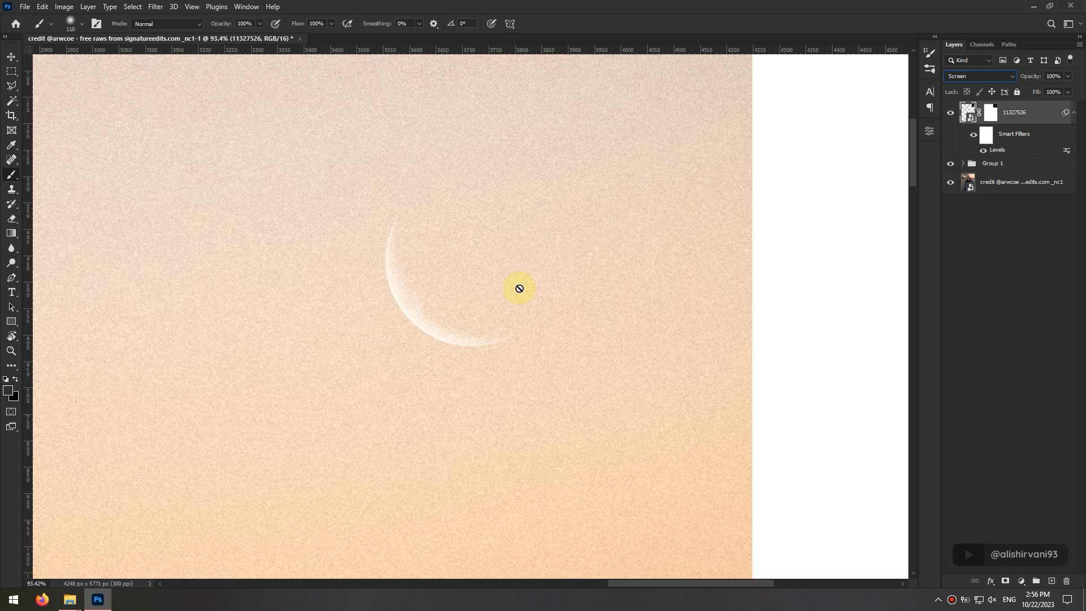
# - Try a duplicate of the levels-adjusted moon layer at 50% and 30% opacity, and delete the duplicate
pyautogui.click(1035, 120)
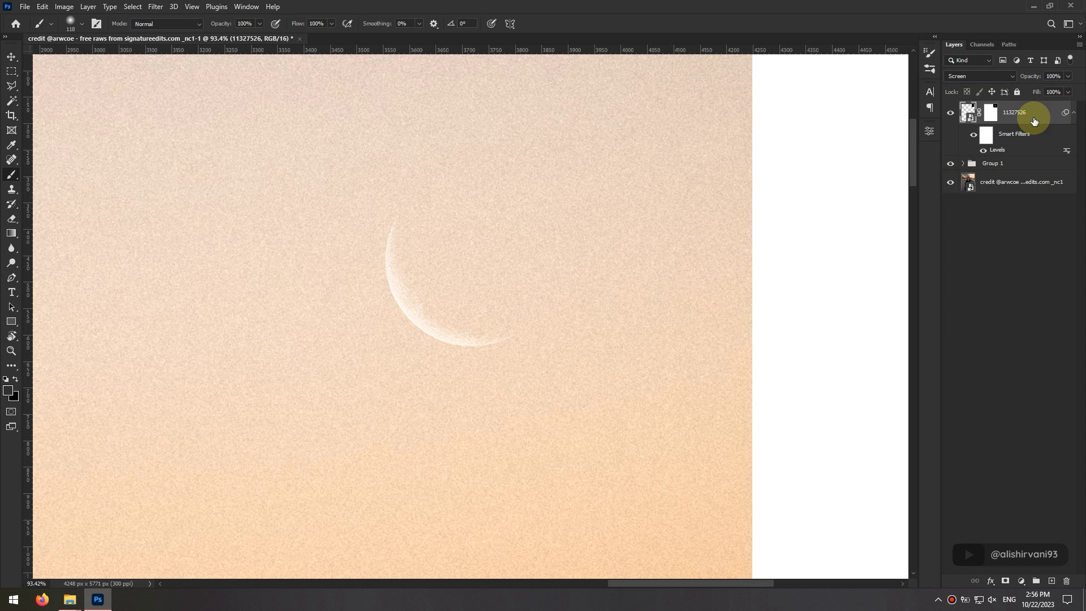
pyautogui.hotkey('ctrl', 'j')
pyautogui.moveTo(495, 340); pyautogui.dragTo(507, 315)
pyautogui.moveTo(506, 315)
pyautogui.mouseDown()
pyautogui.moveTo(549, 264)
pyautogui.moveTo(517, 321)
pyautogui.mouseUp()
pyautogui.click(950, 112)
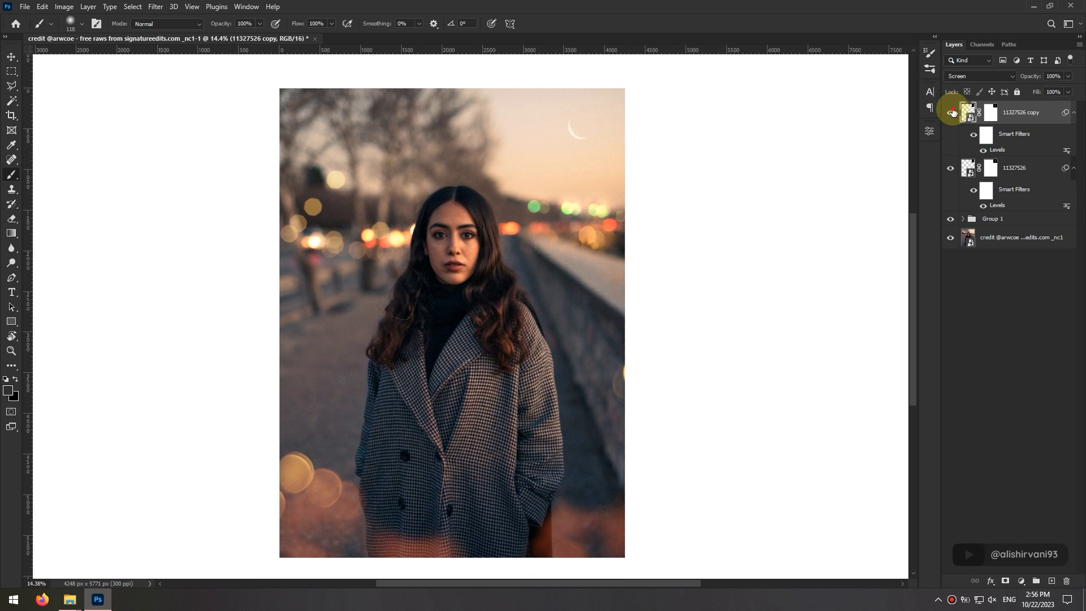
pyautogui.click(951, 112)
pyautogui.click(1058, 74)
pyautogui.write('50')
pyautogui.doubleClick(1059, 74)
pyautogui.write('30')
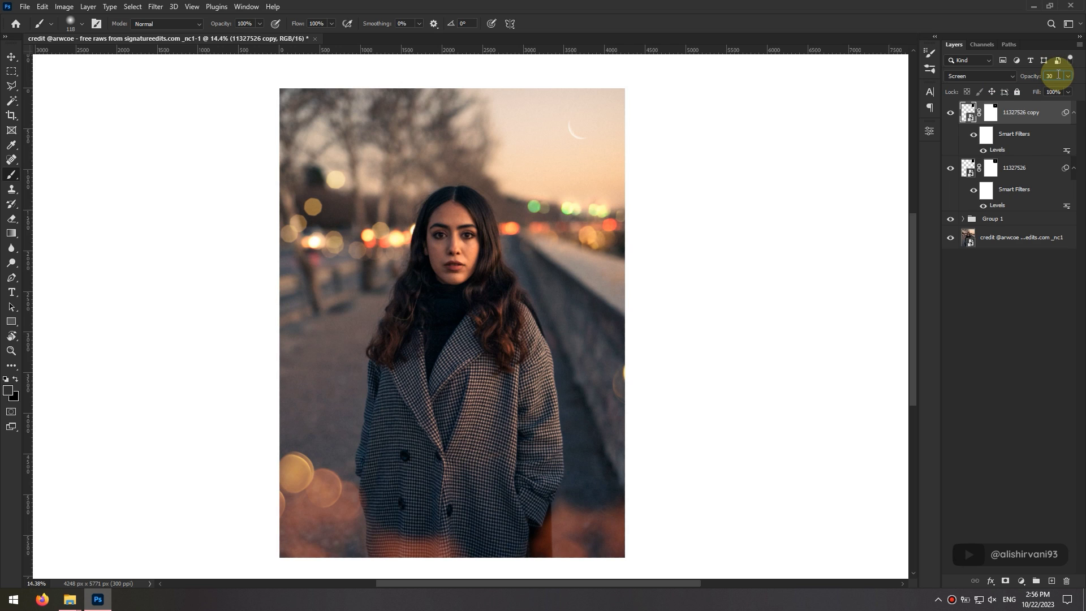
pyautogui.press('Delete')
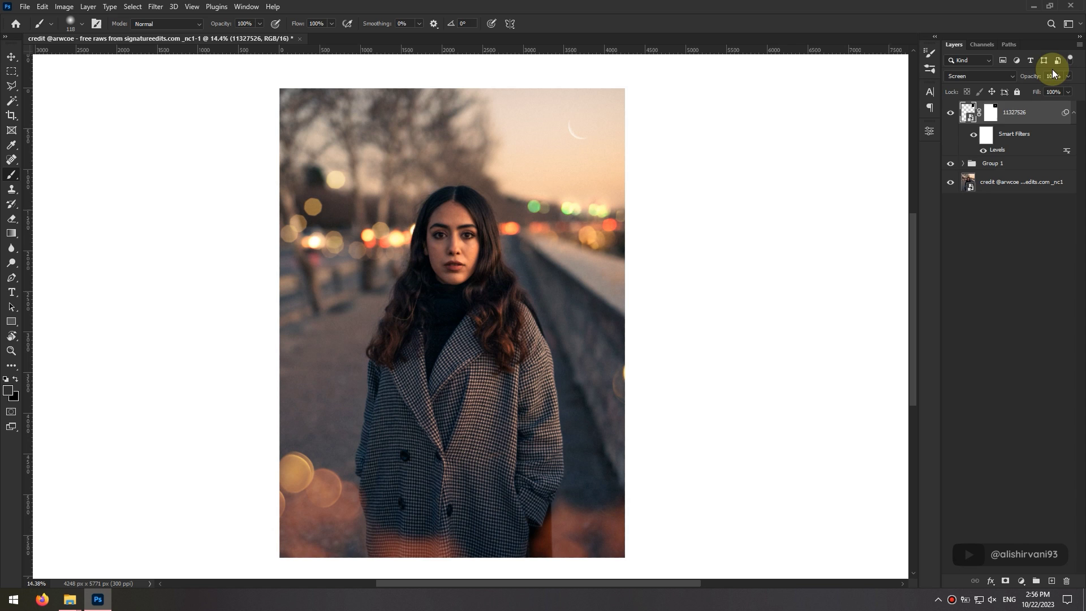
# - Place the original dark portrait from the 12 Photo Edit folder on top of the moon layer and stretch it to the canvas width
pyautogui.moveTo(691, 262); pyautogui.dragTo(699, 260)
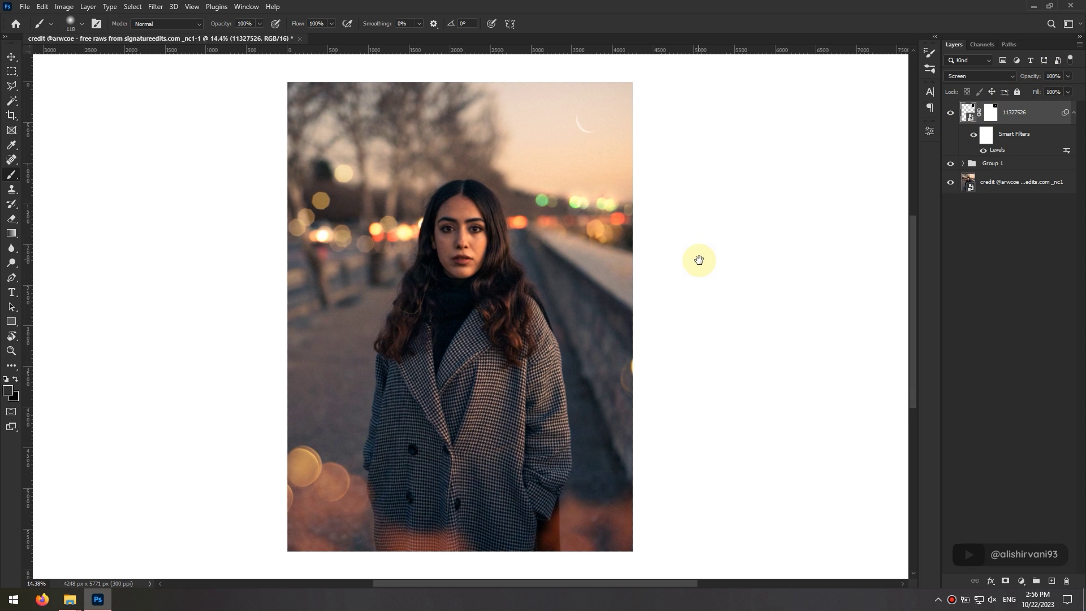
pyautogui.scroll(1, 699, 260)
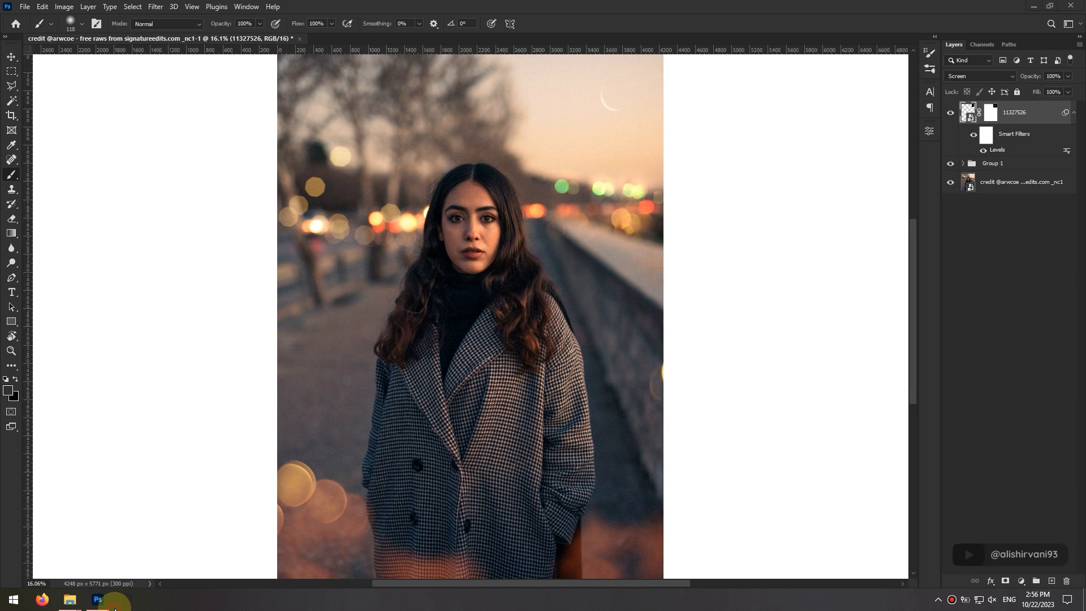
pyautogui.press('v')
pyautogui.moveTo(69, 600)
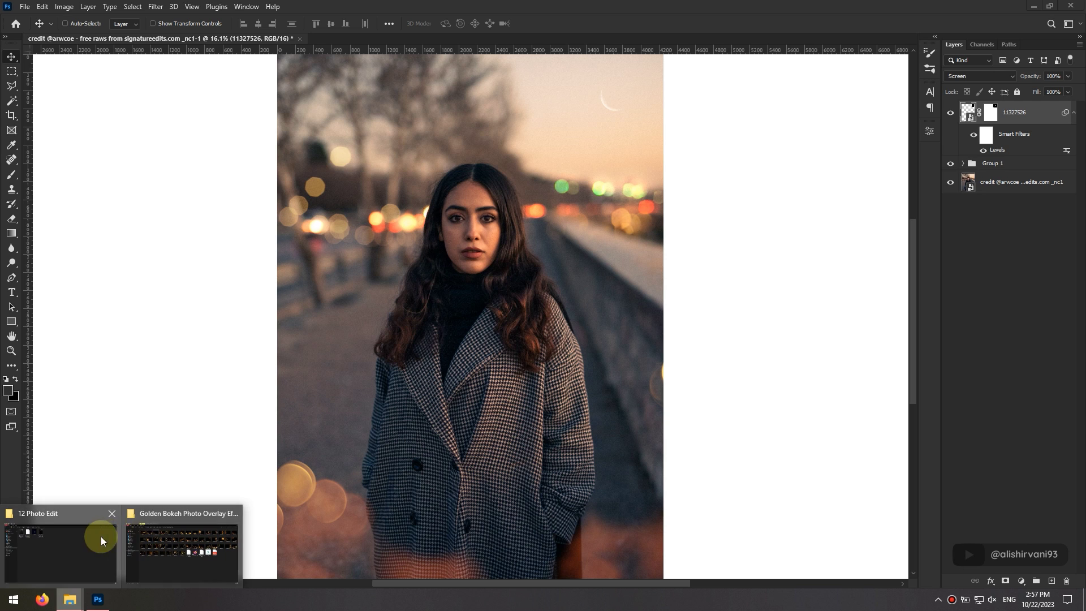
pyautogui.click(101, 536)
pyautogui.moveTo(344, 110); pyautogui.dragTo(399, 449)
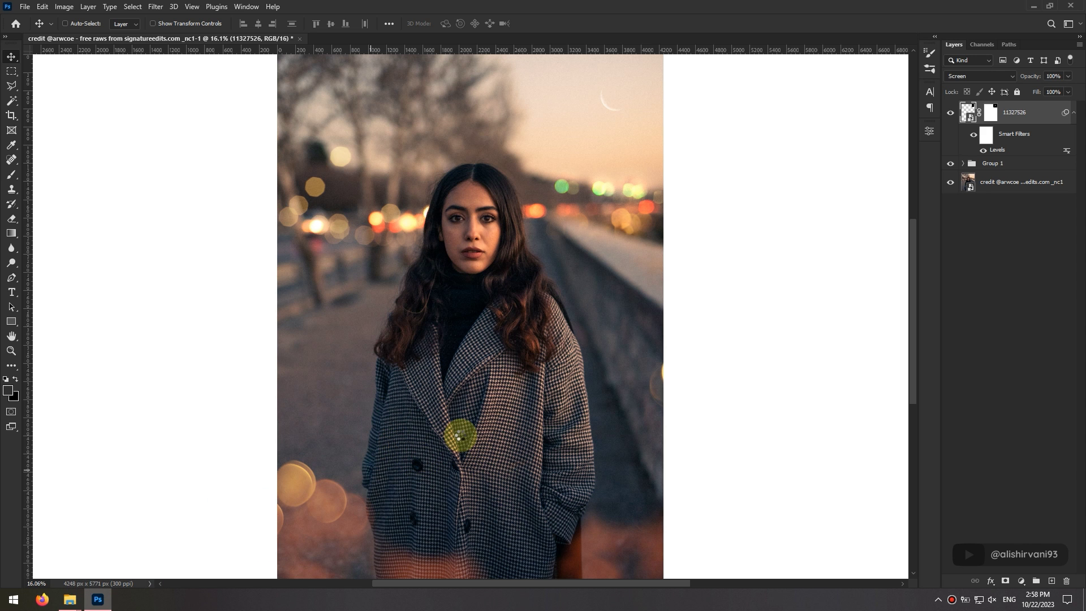
pyautogui.moveTo(645, 316); pyautogui.dragTo(663, 316)
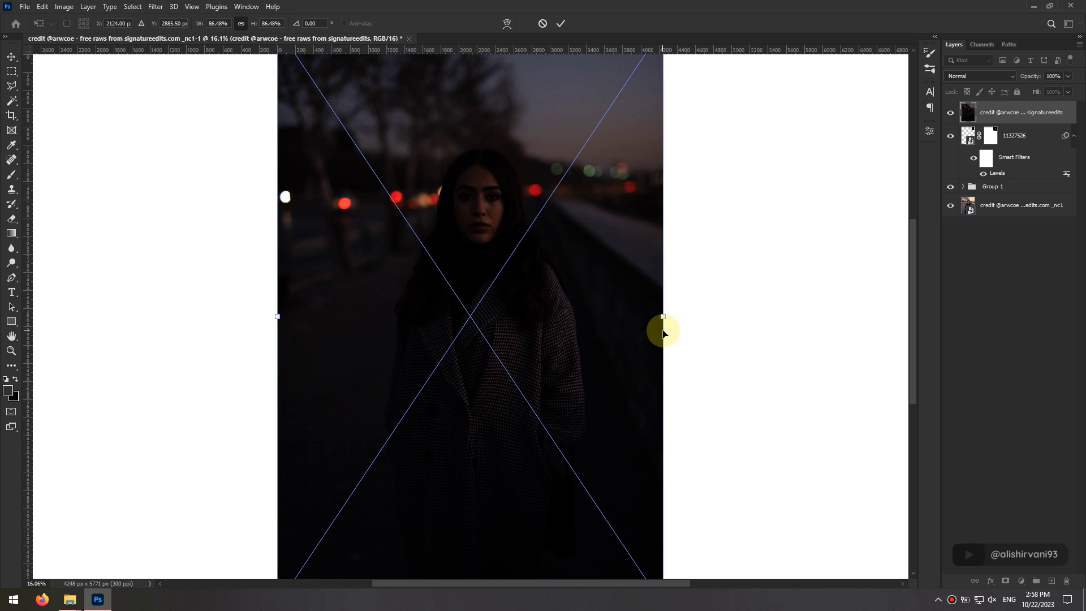
# - Scale the placed original to about 99.49% and align it over the edited portrait at 40% opacity, and restore 100% opacity
pyautogui.scroll(-3, 656, 324)
pyautogui.click(1067, 75)
pyautogui.click(1037, 93)
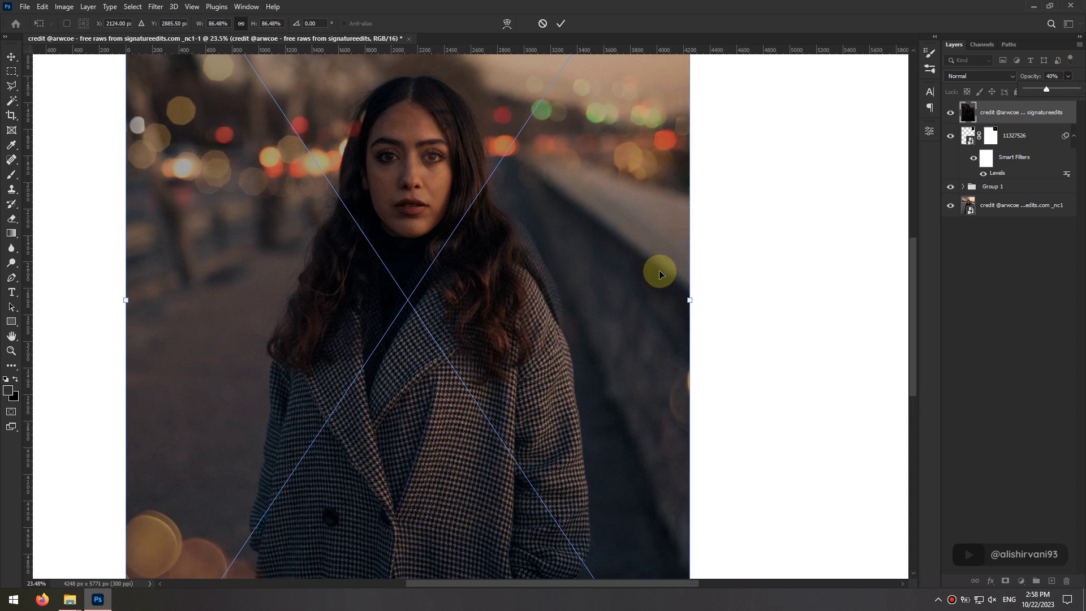
pyautogui.moveTo(659, 272); pyautogui.dragTo(703, 324)
pyautogui.moveTo(150, 349); pyautogui.dragTo(76, 342)
pyautogui.moveTo(714, 349); pyautogui.dragTo(724, 349)
pyautogui.moveTo(696, 307); pyautogui.dragTo(692, 314)
pyautogui.press('Return')
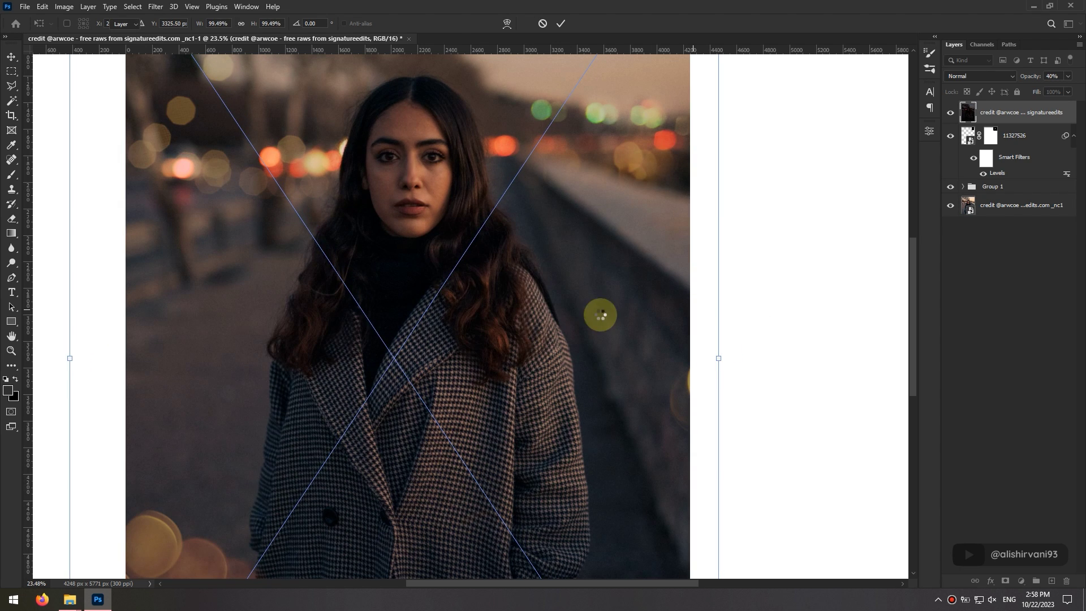
pyautogui.doubleClick(600, 315)
# - Compare the original and finished portraits by toggling the visibility of the placed original layer, leaving it hidden
pyautogui.scroll(-3, 589, 262)
pyautogui.click(951, 113)
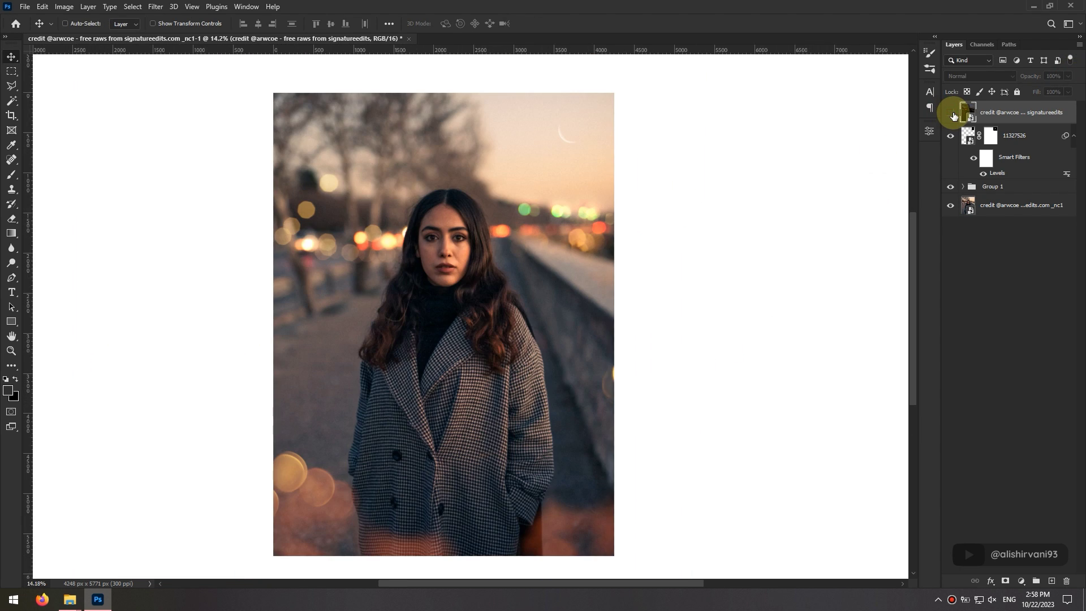
pyautogui.click(950, 114)
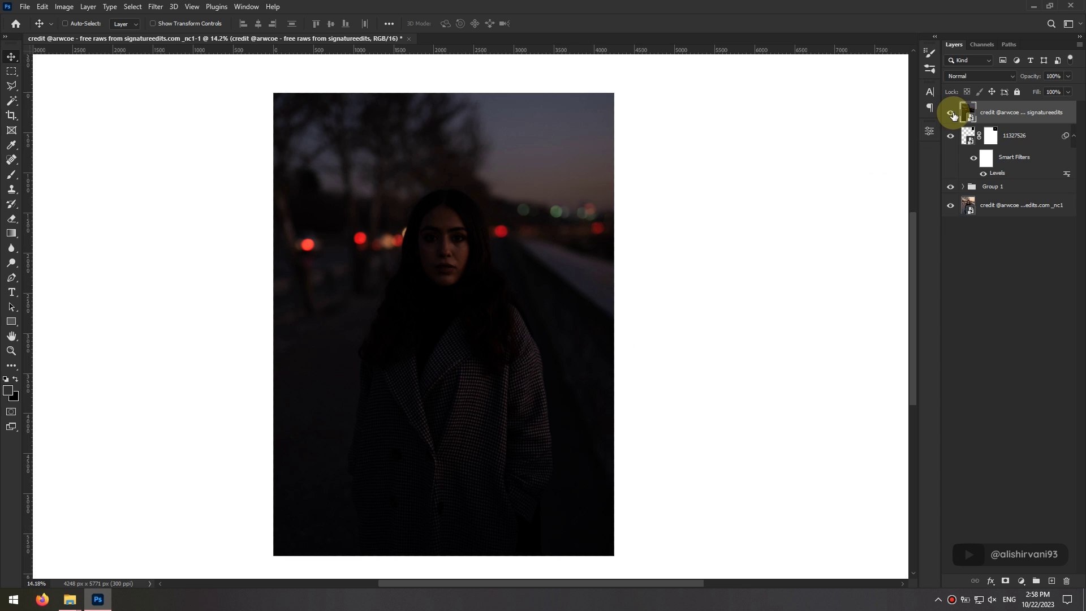
pyautogui.click(952, 113)
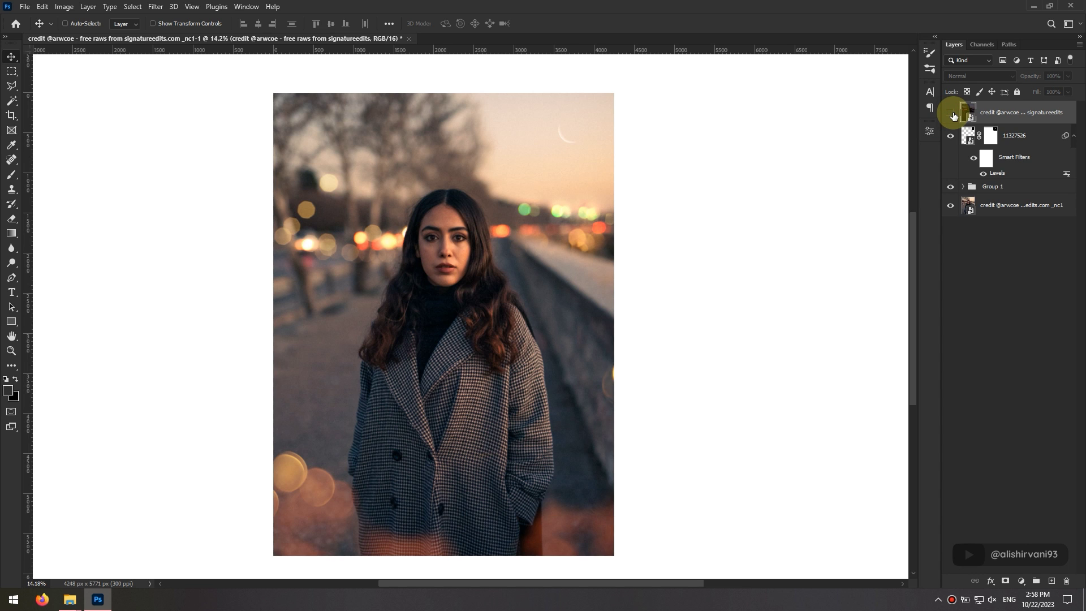
pyautogui.click(952, 113)
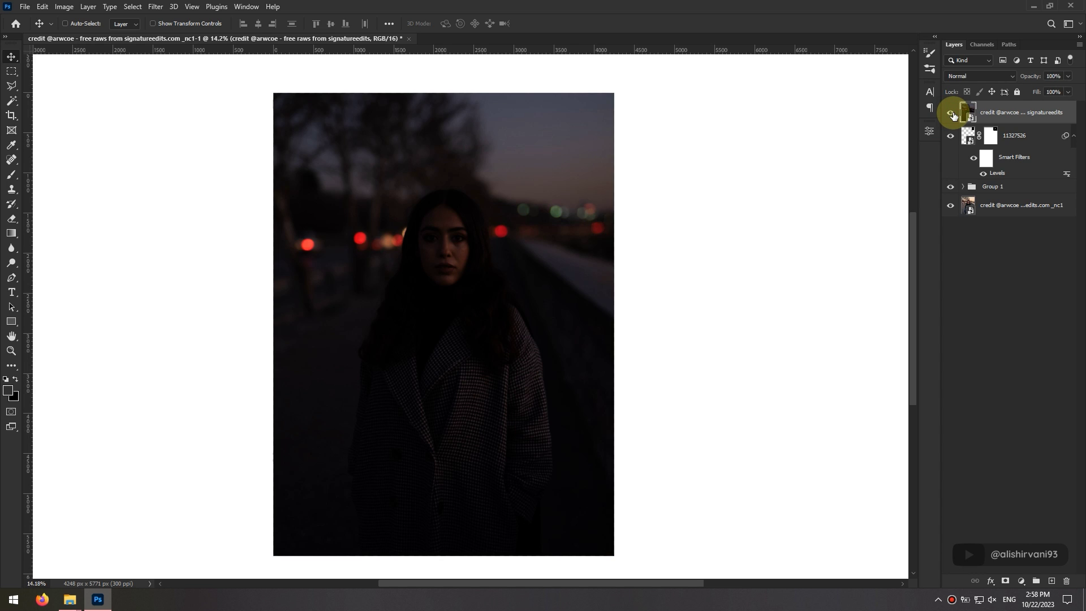
pyautogui.click(951, 114)
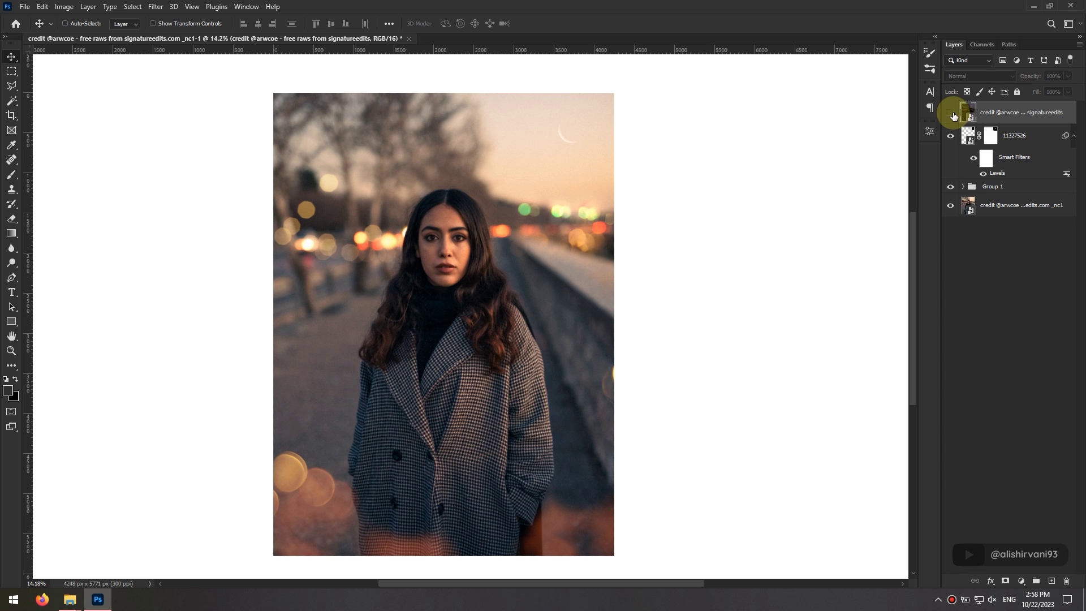